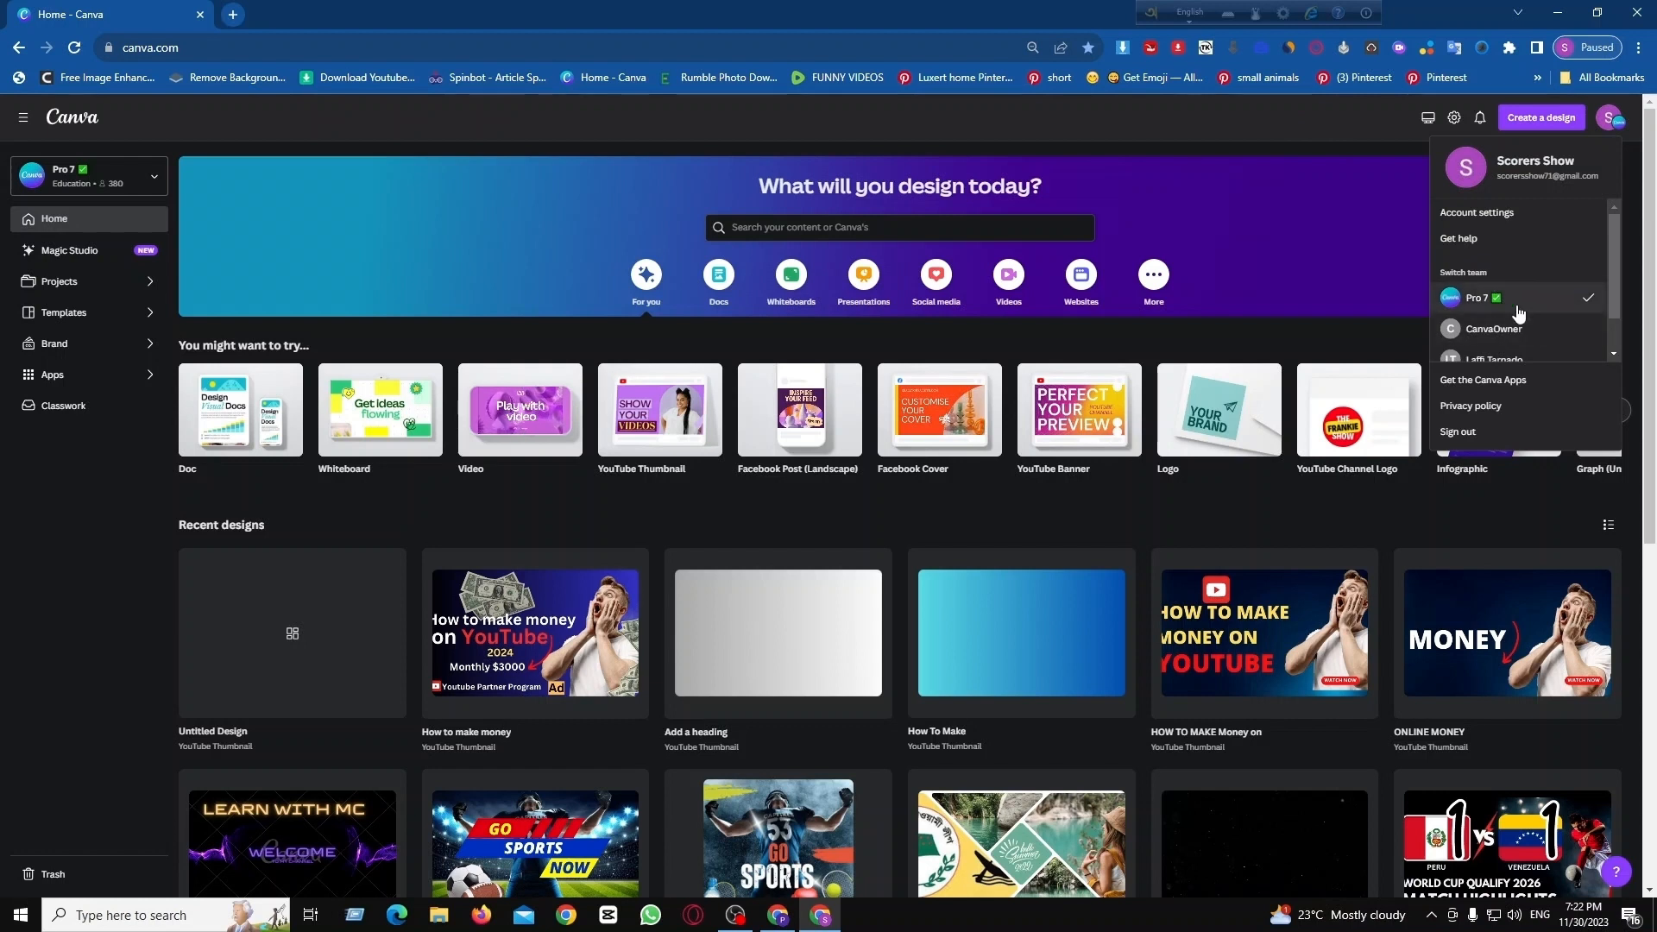
Create a new blank YouTube Thumbnail design, finding the format by searching the design types
click(1351, 117)
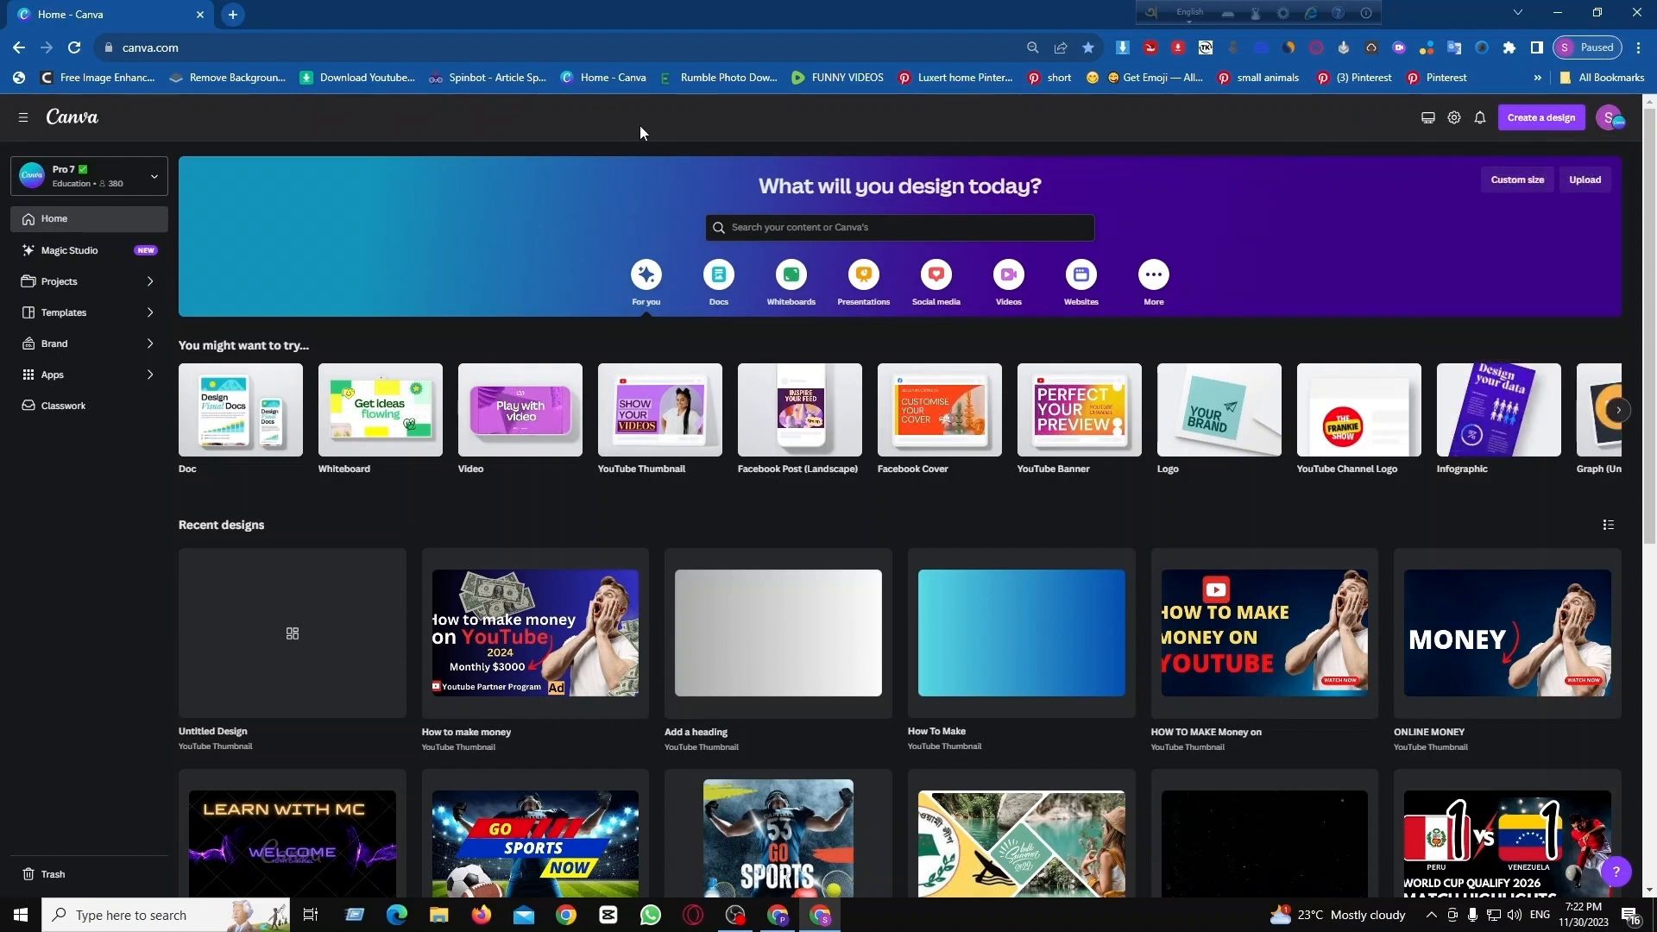
click(1529, 121)
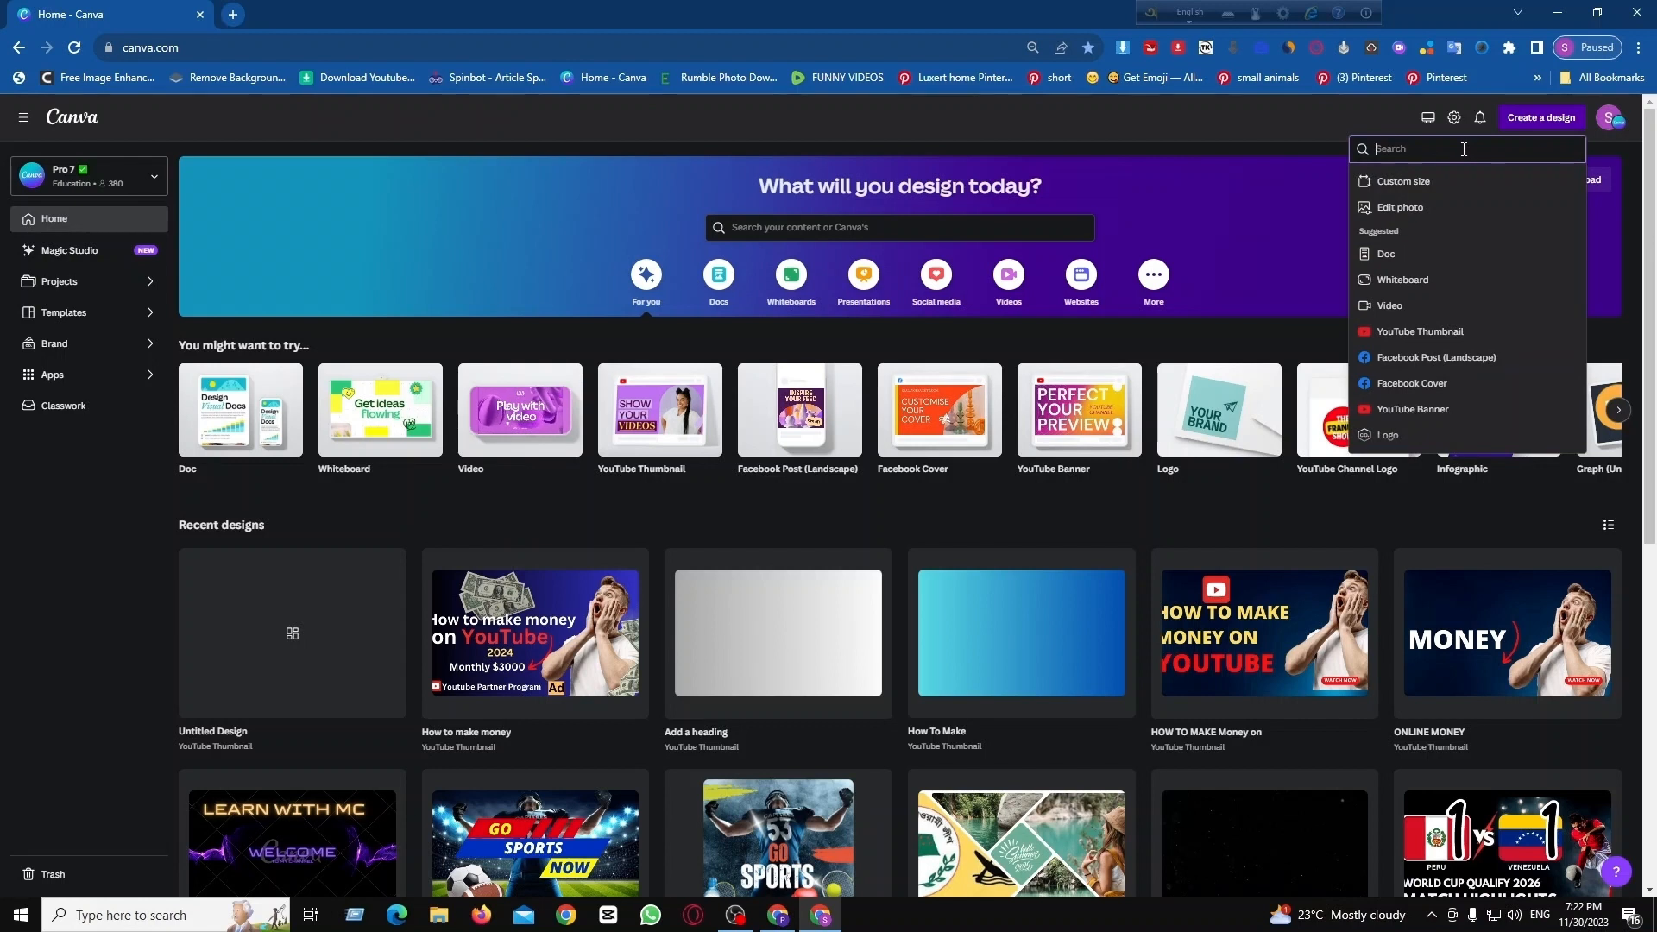
text(Yout)
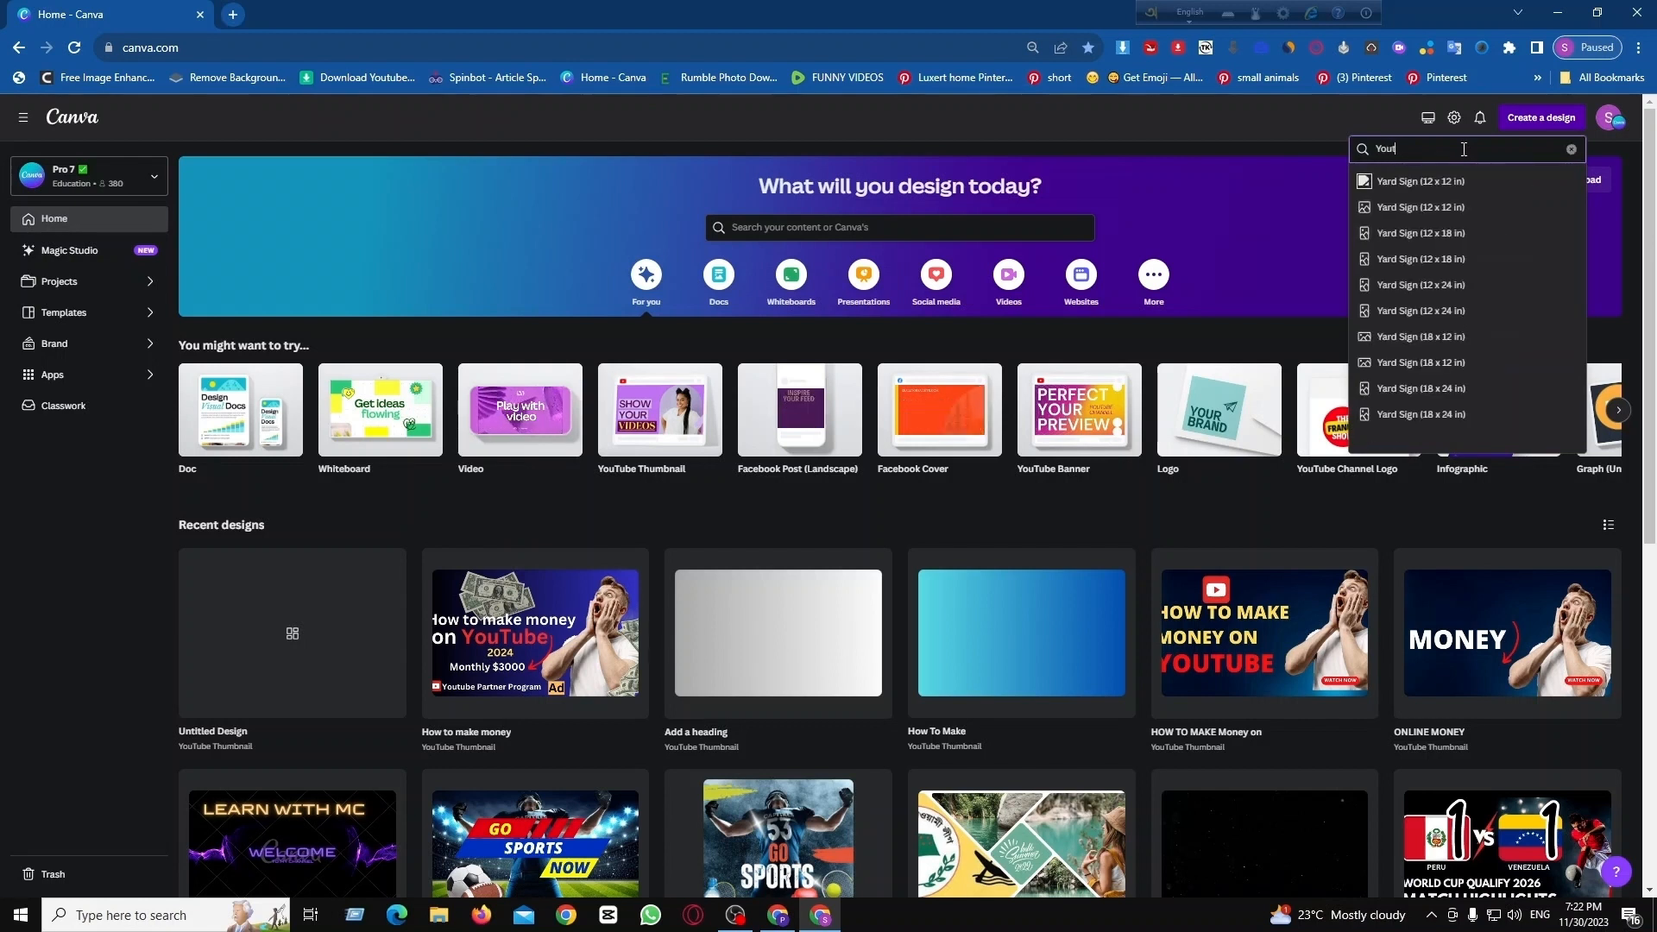
text(b)
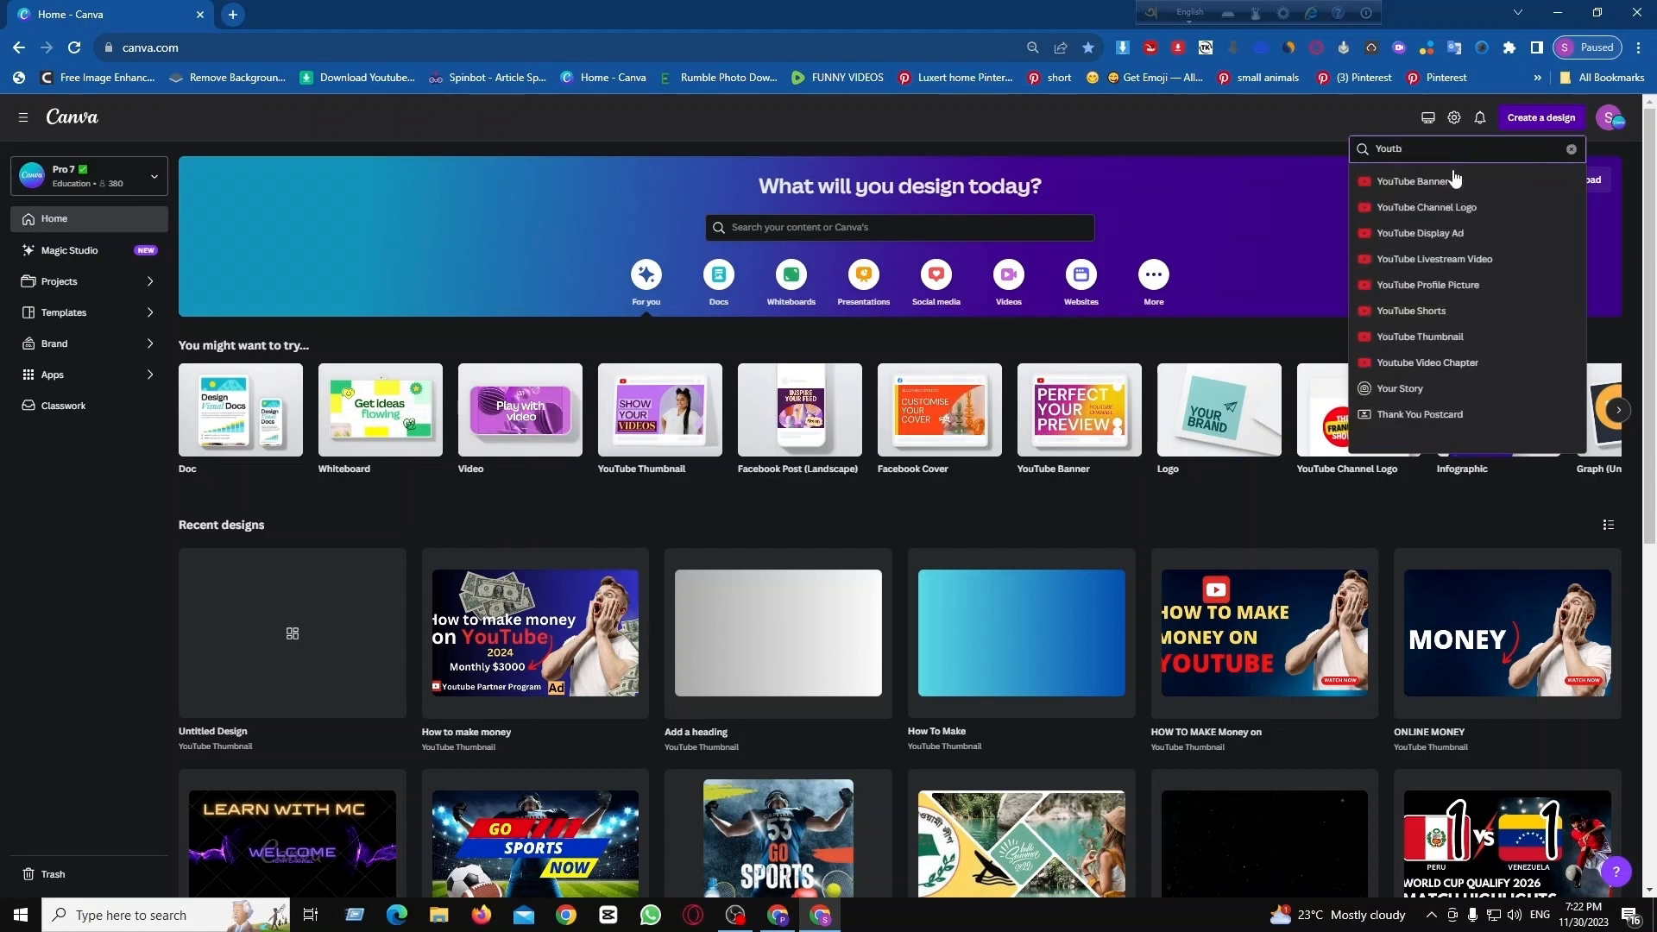
click(1509, 346)
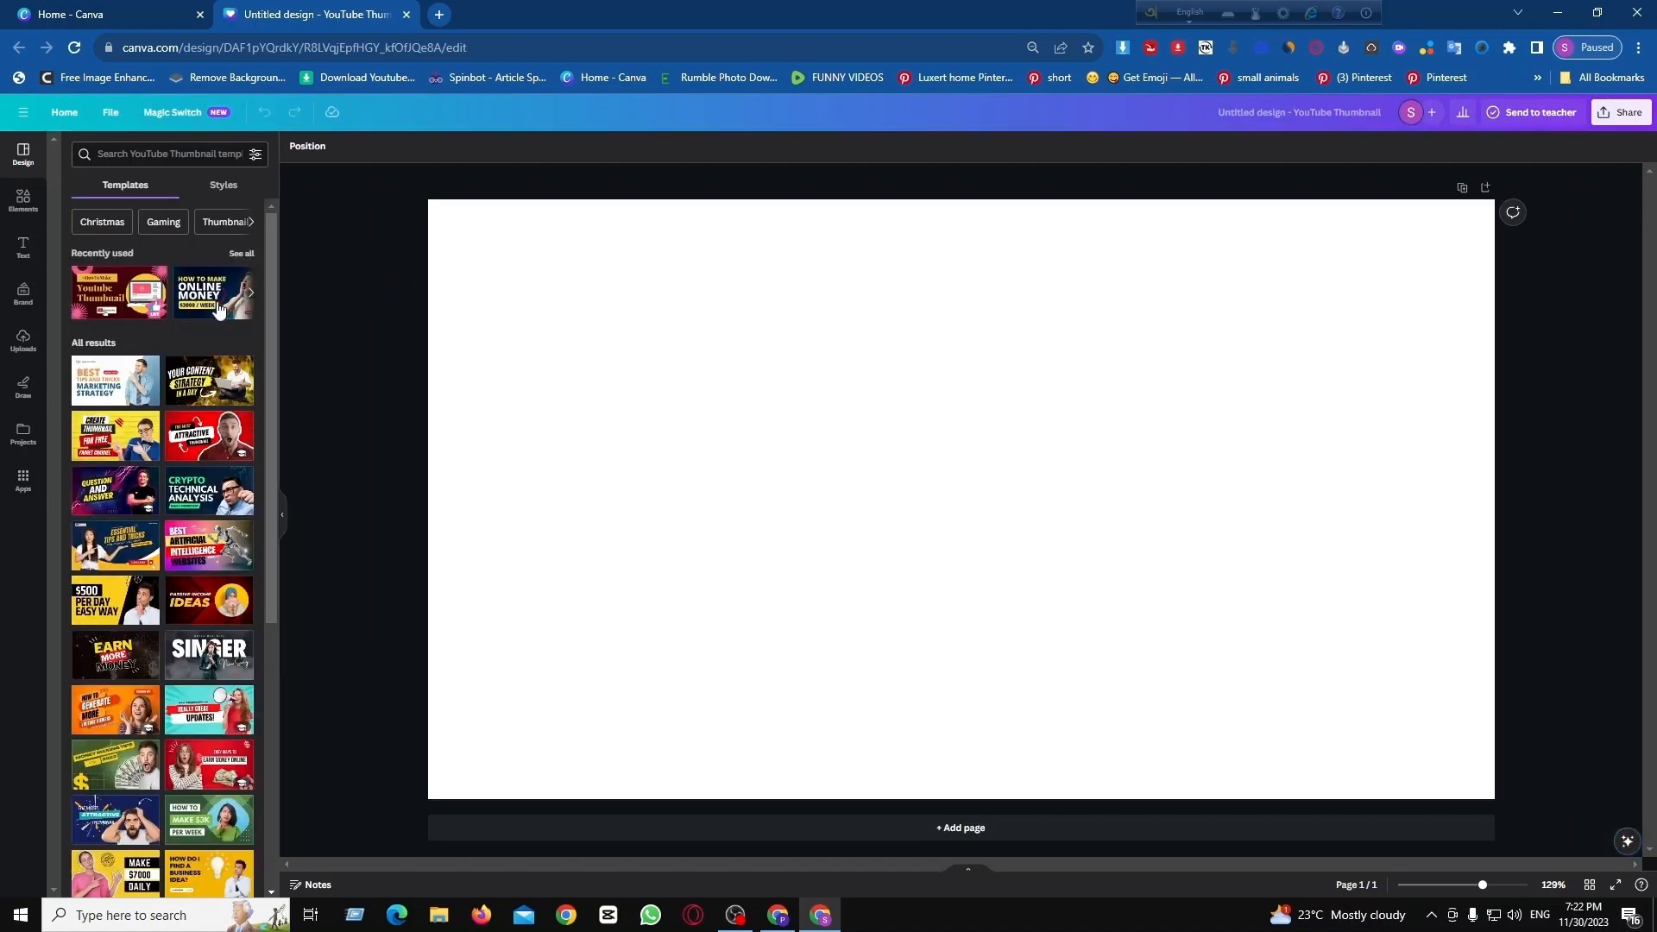
scroll(203, 374, down, 3)
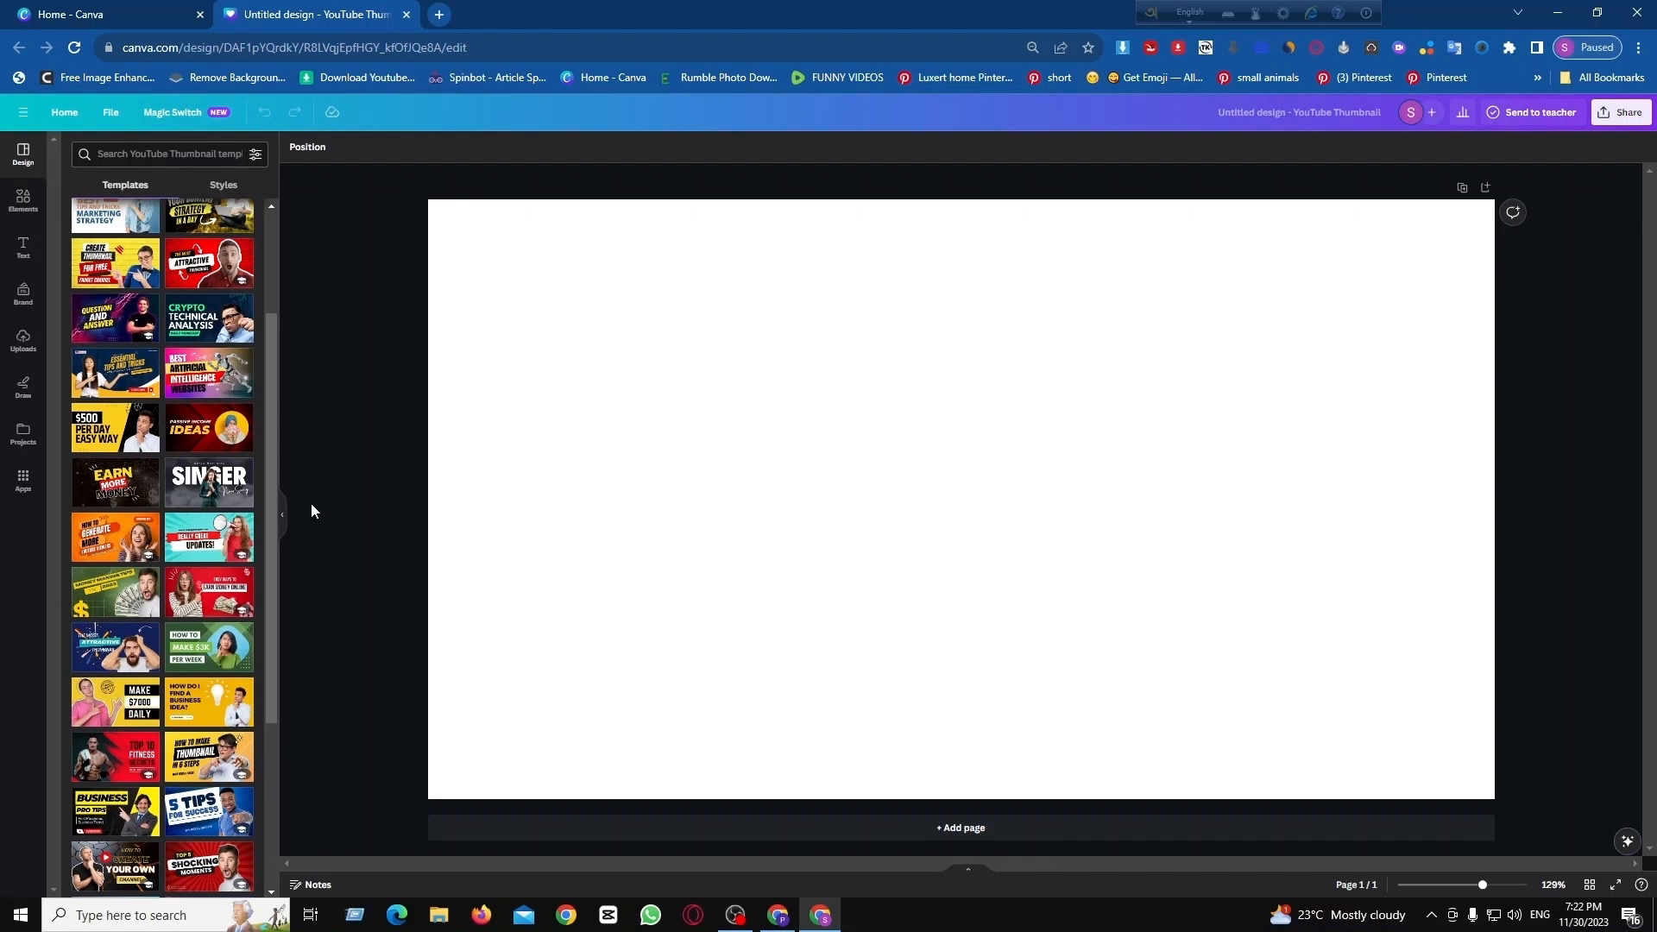
scroll(204, 518, up, 3)
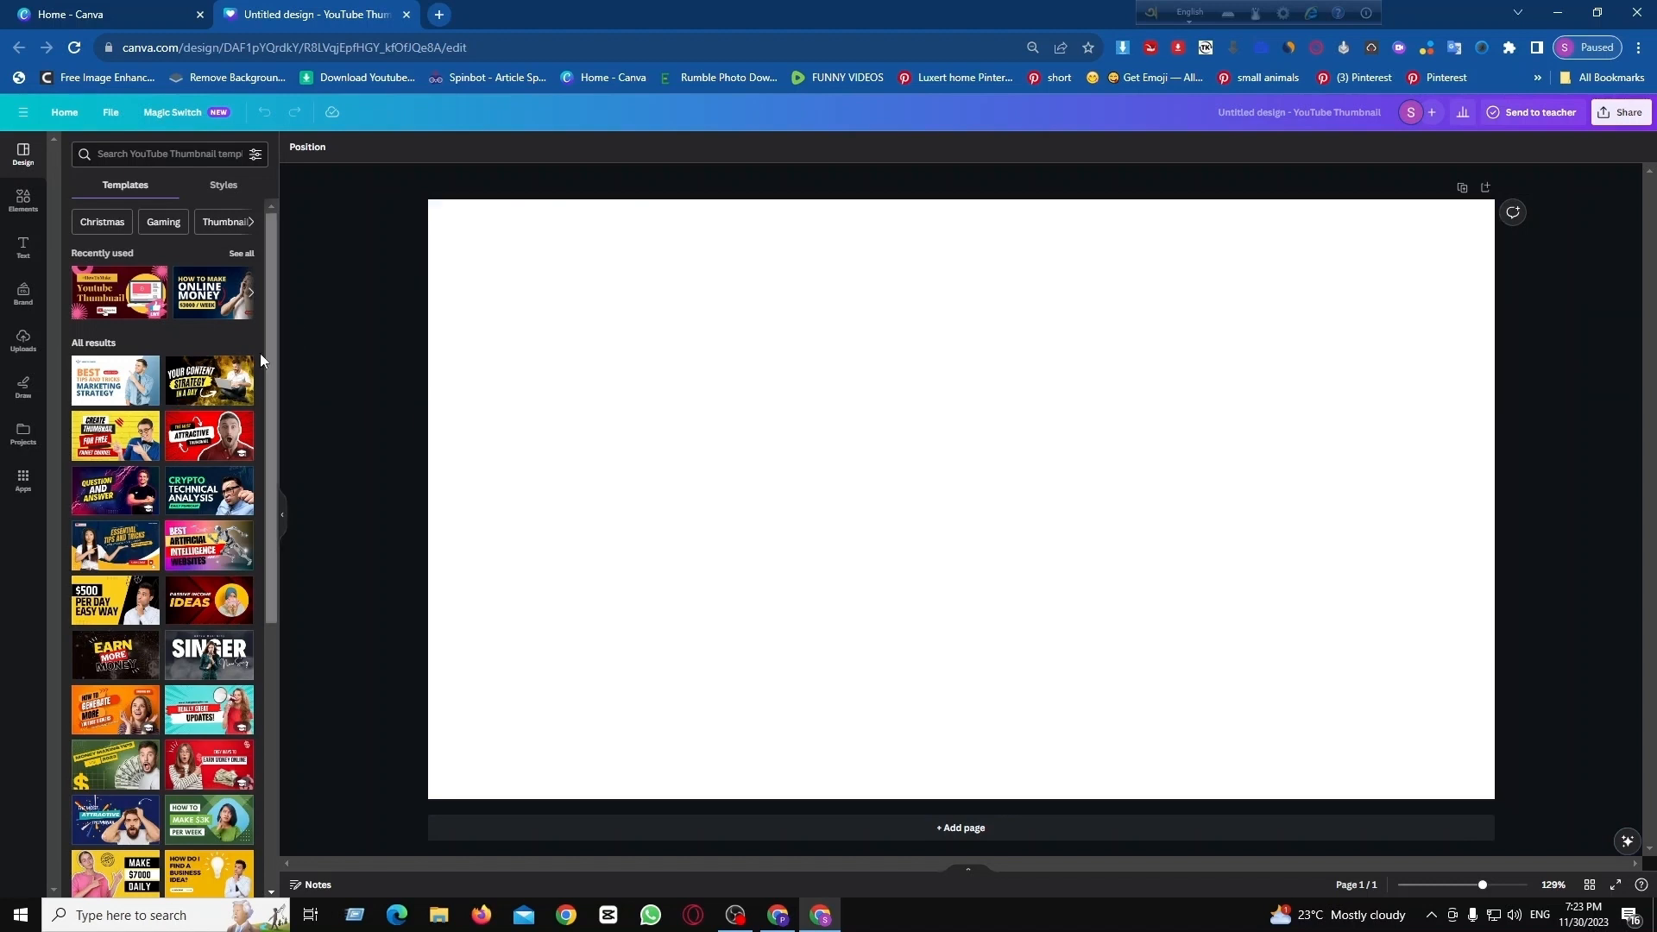
scroll(260, 354, down, 5)
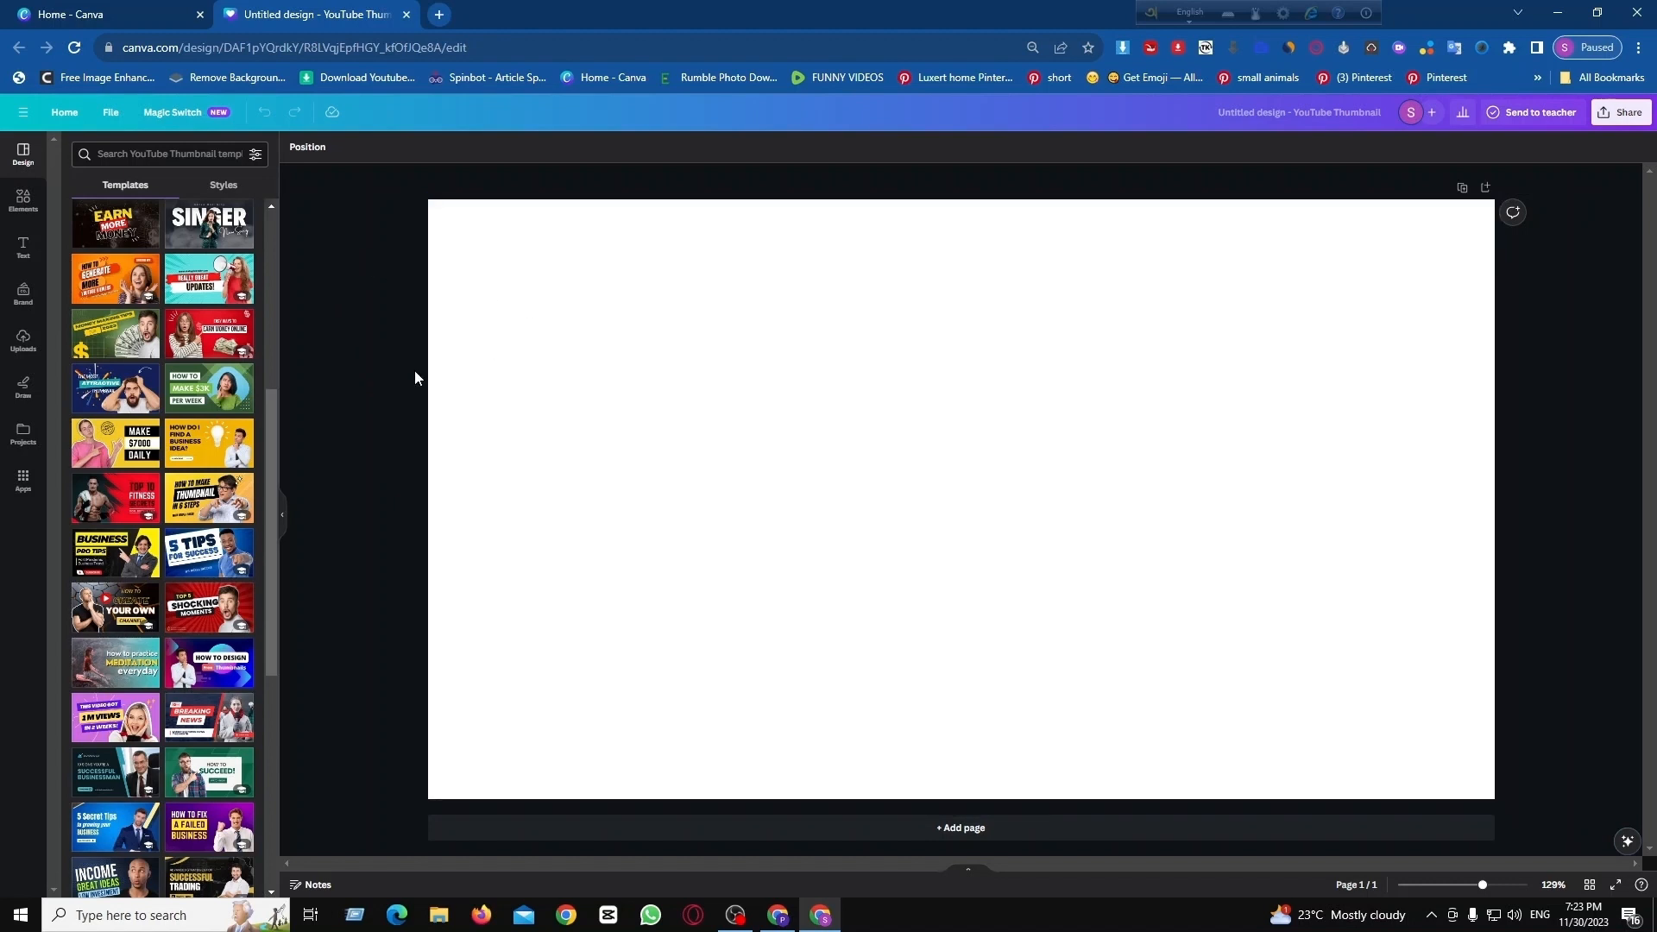
Fill the blank page's background with the default blue-to-purple gradient
click(562, 289)
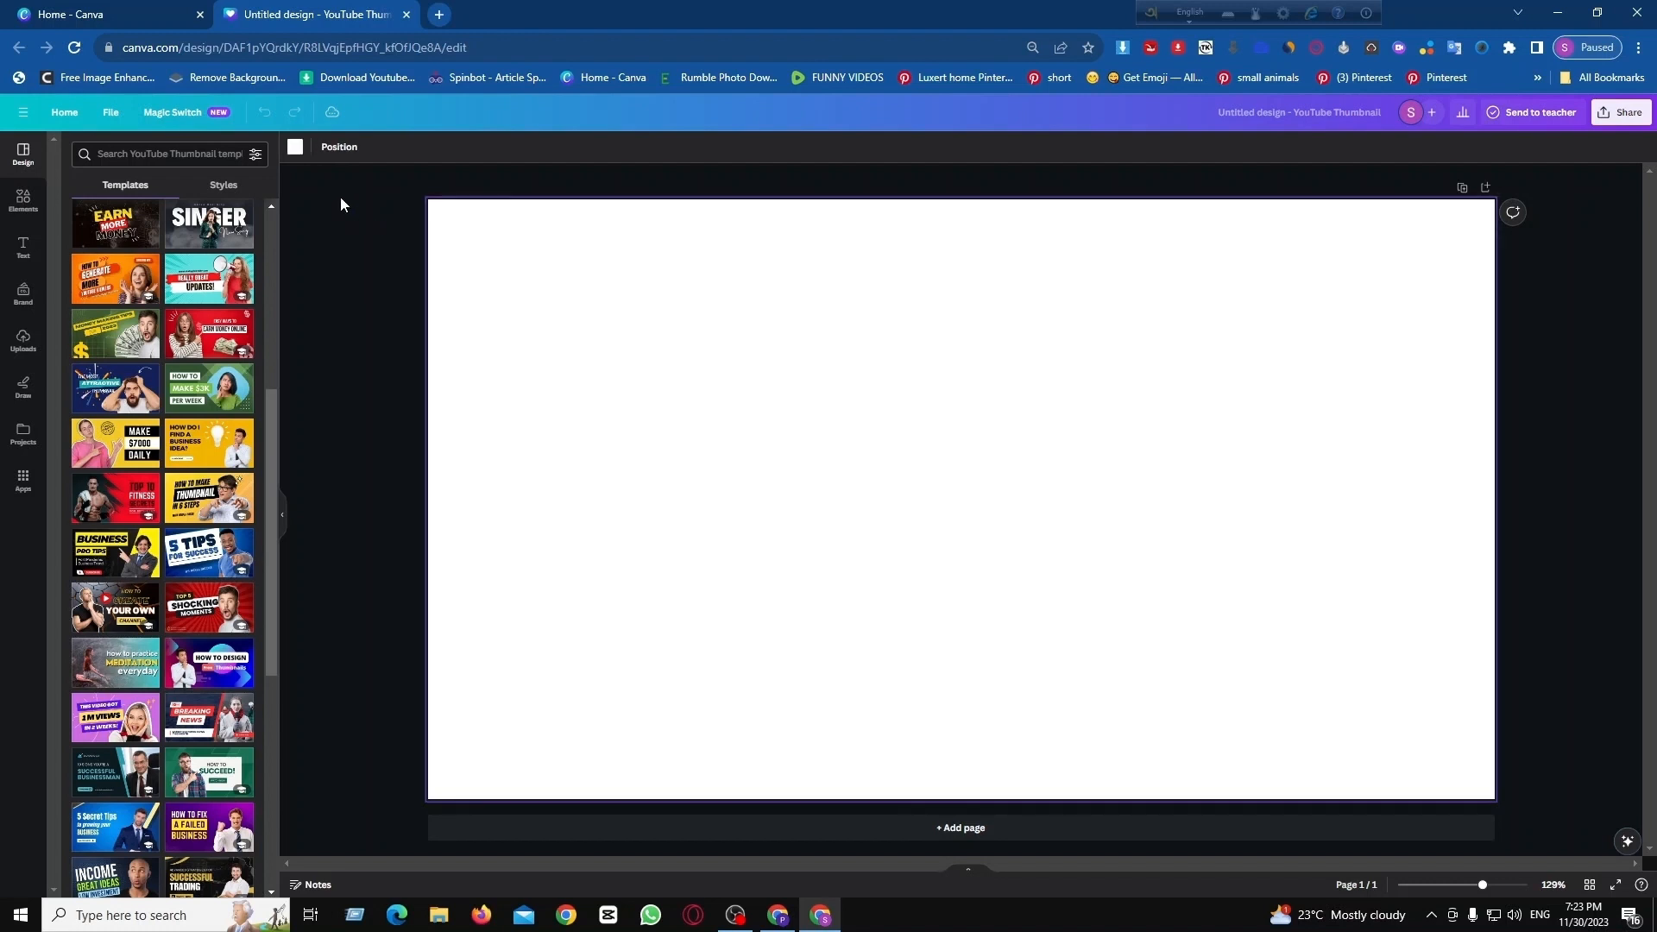
click(291, 152)
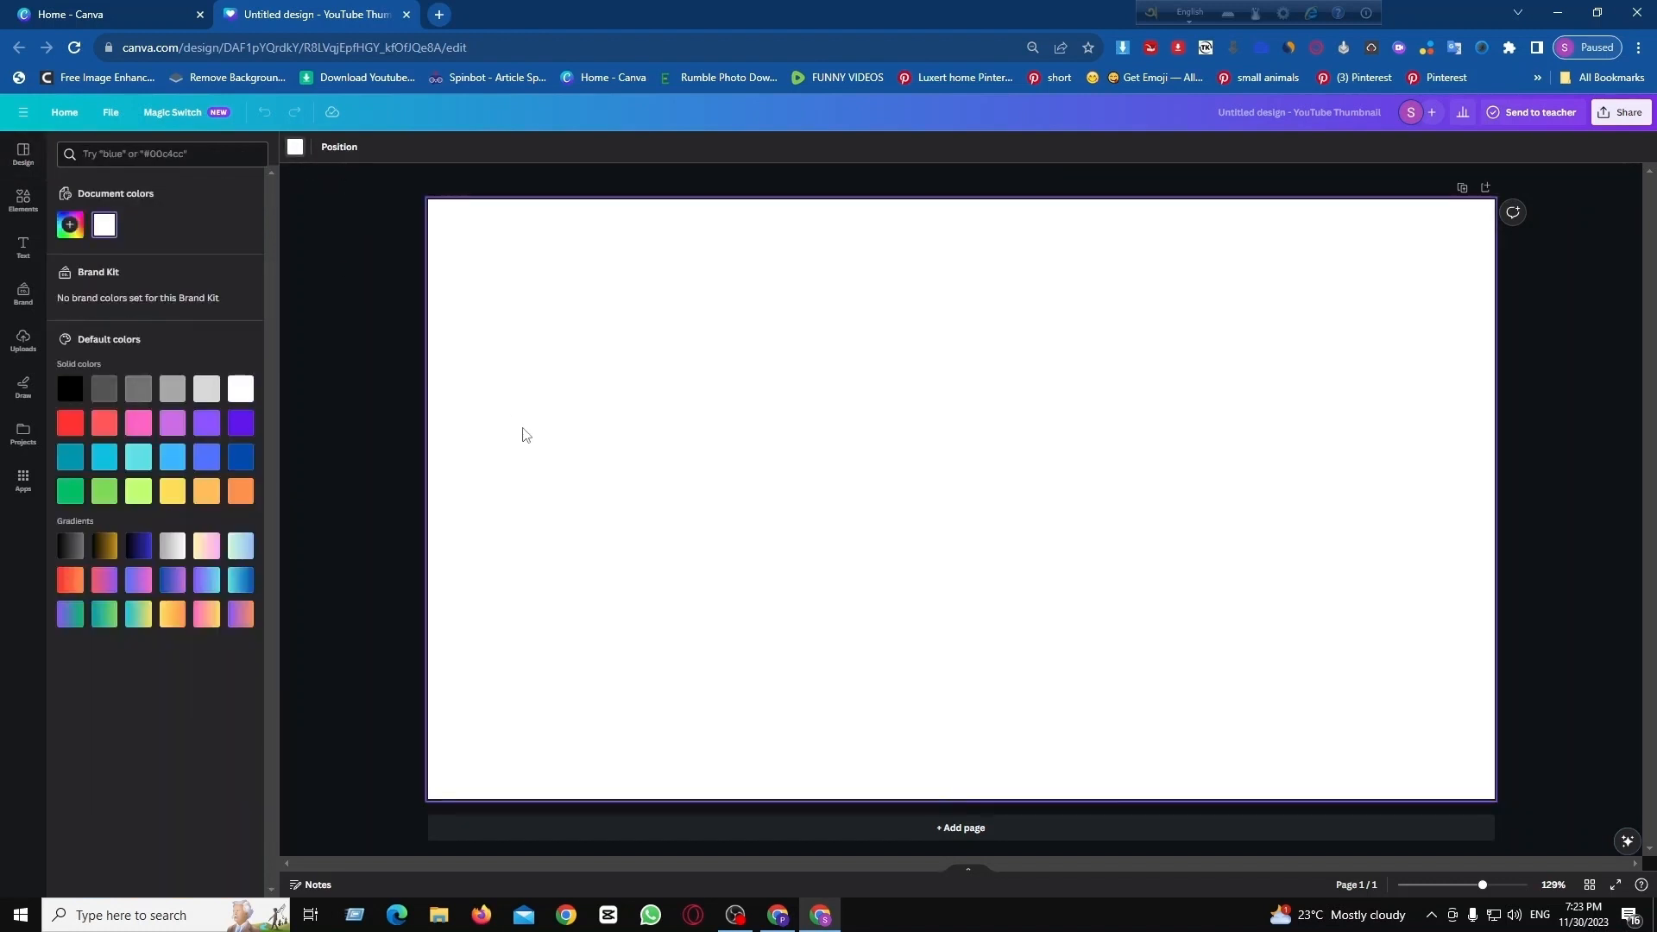
click(172, 581)
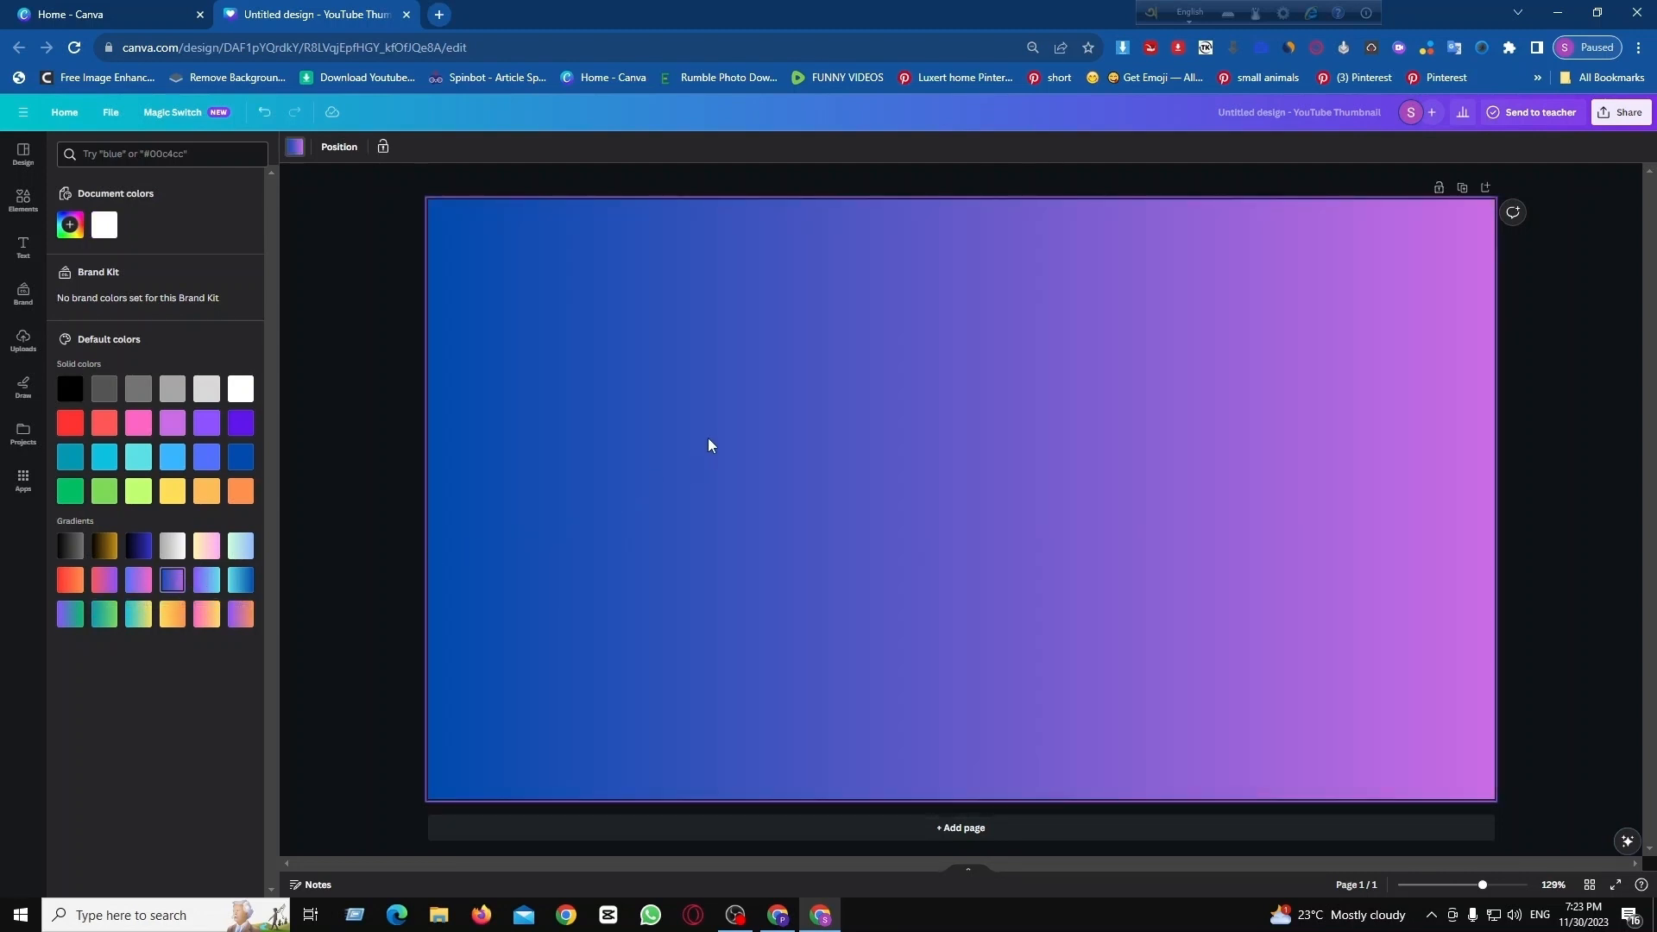
click(366, 323)
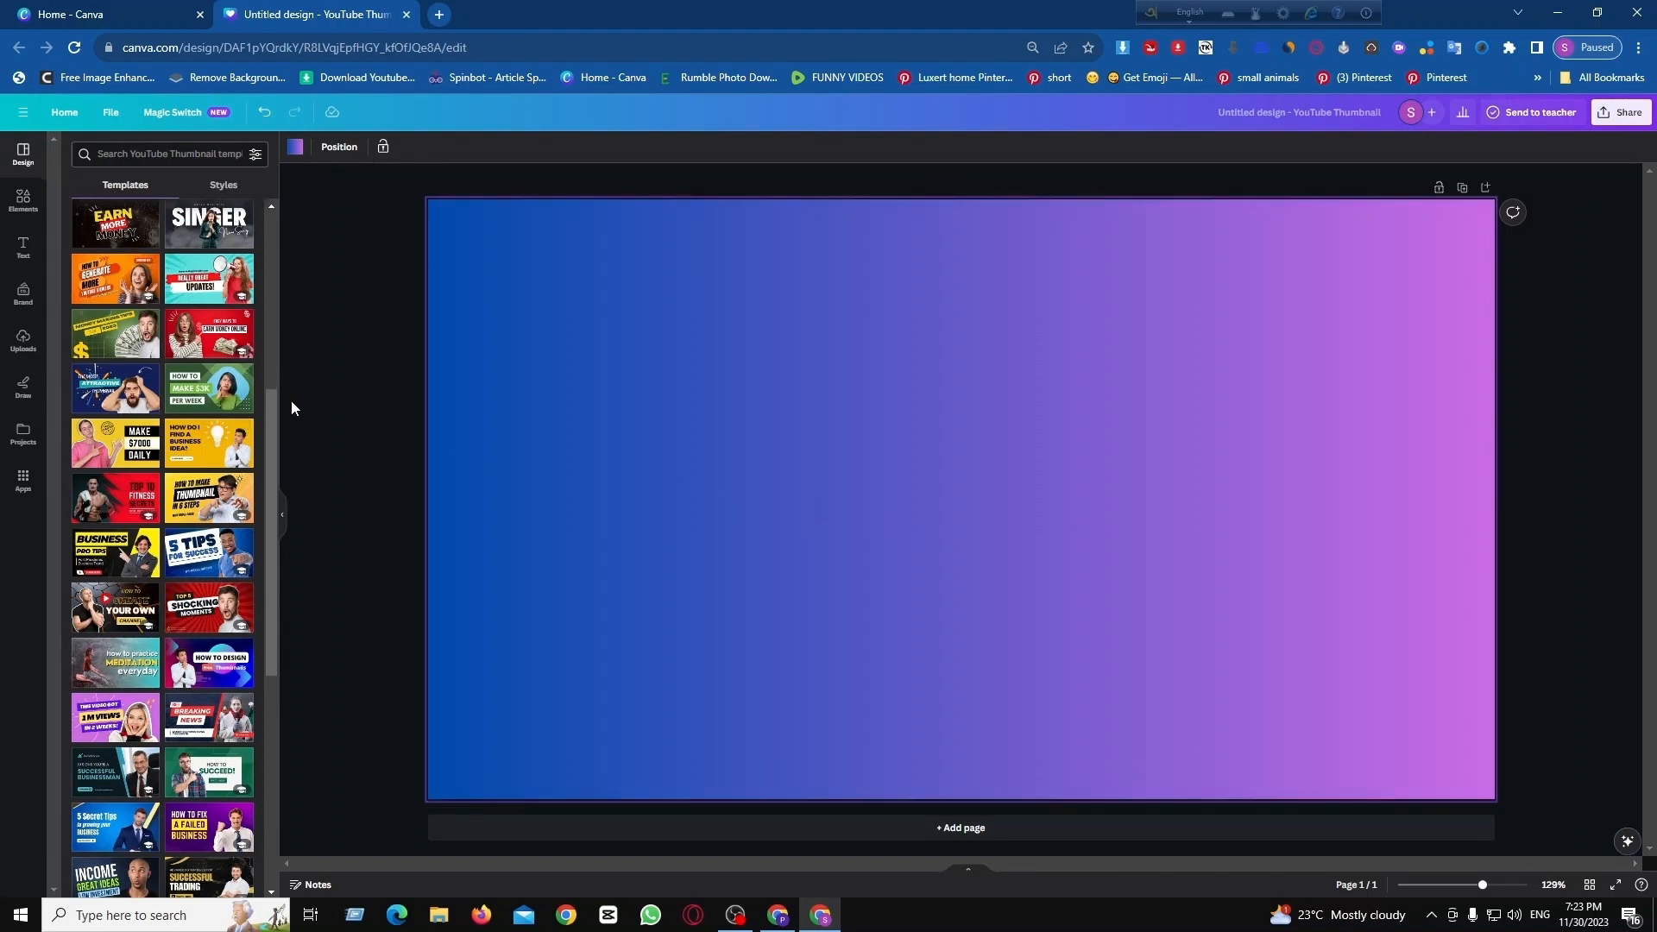
Add a second page and apply the recently used "How to make online money" template to it
scroll(216, 345, up, 5)
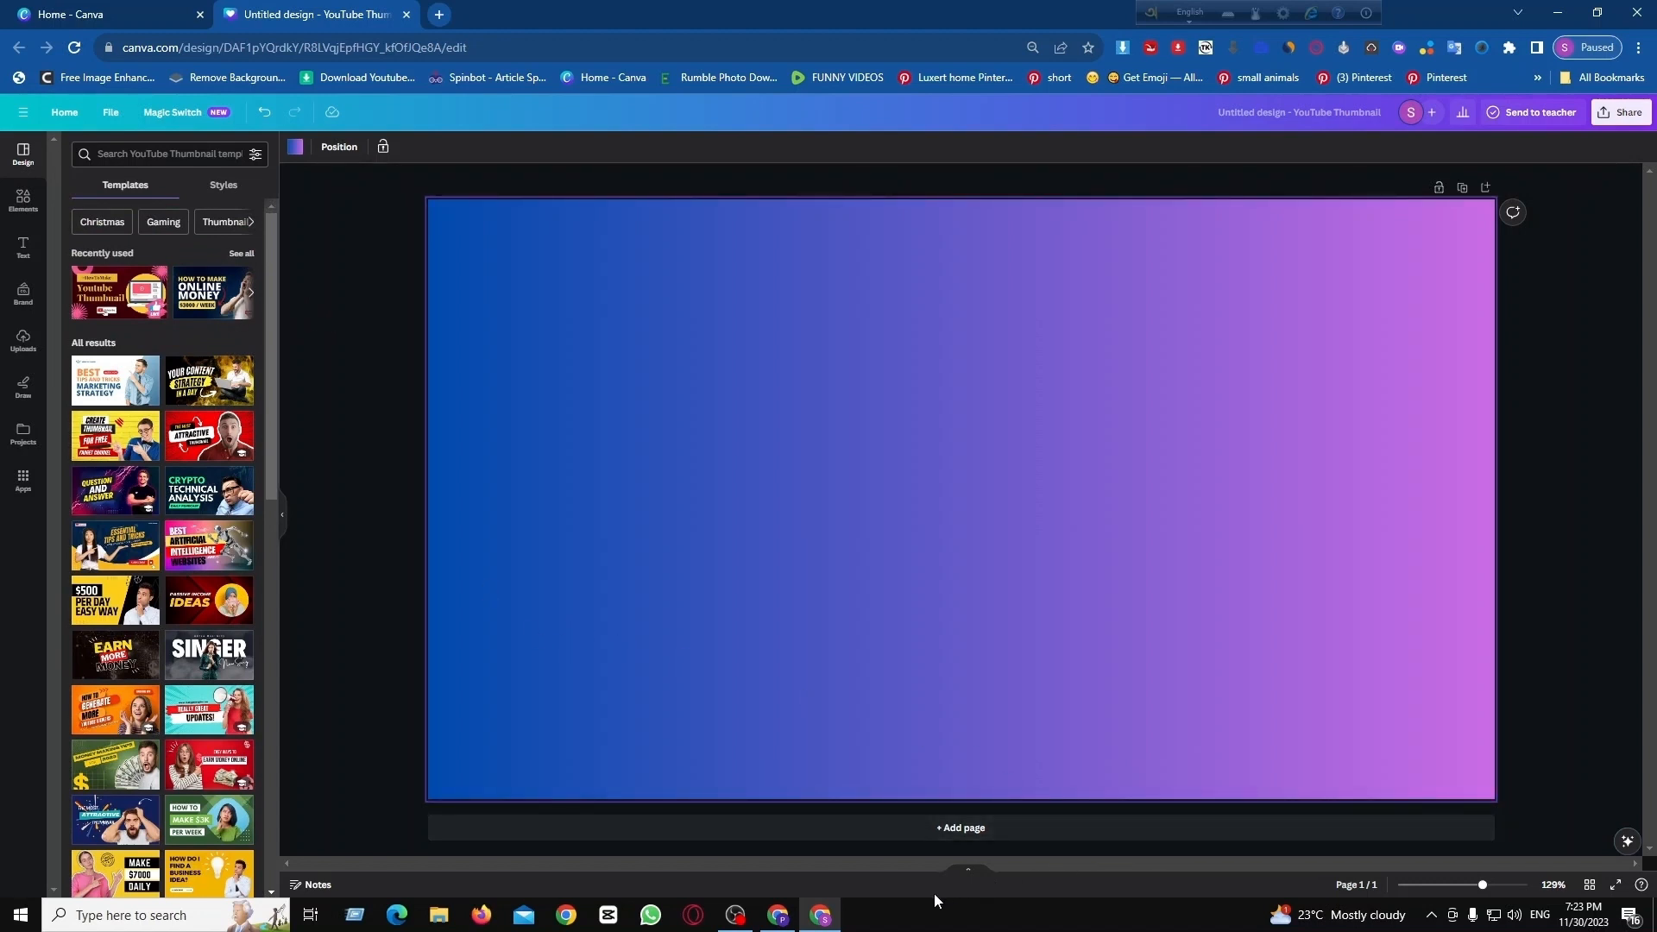
click(978, 845)
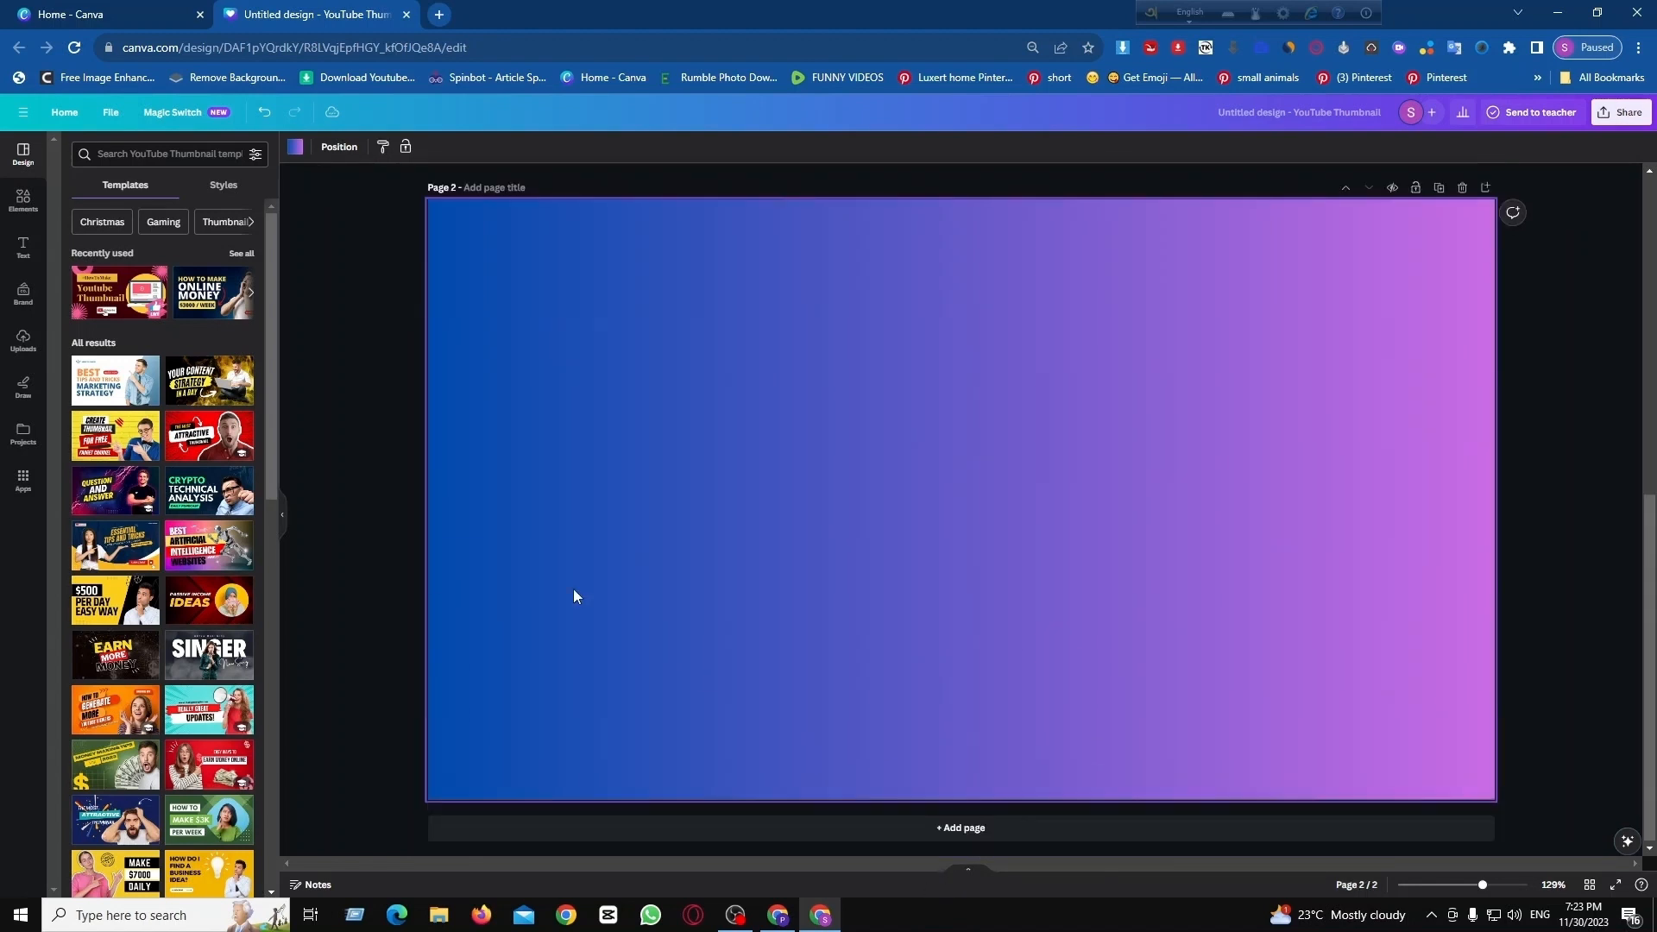
click(226, 293)
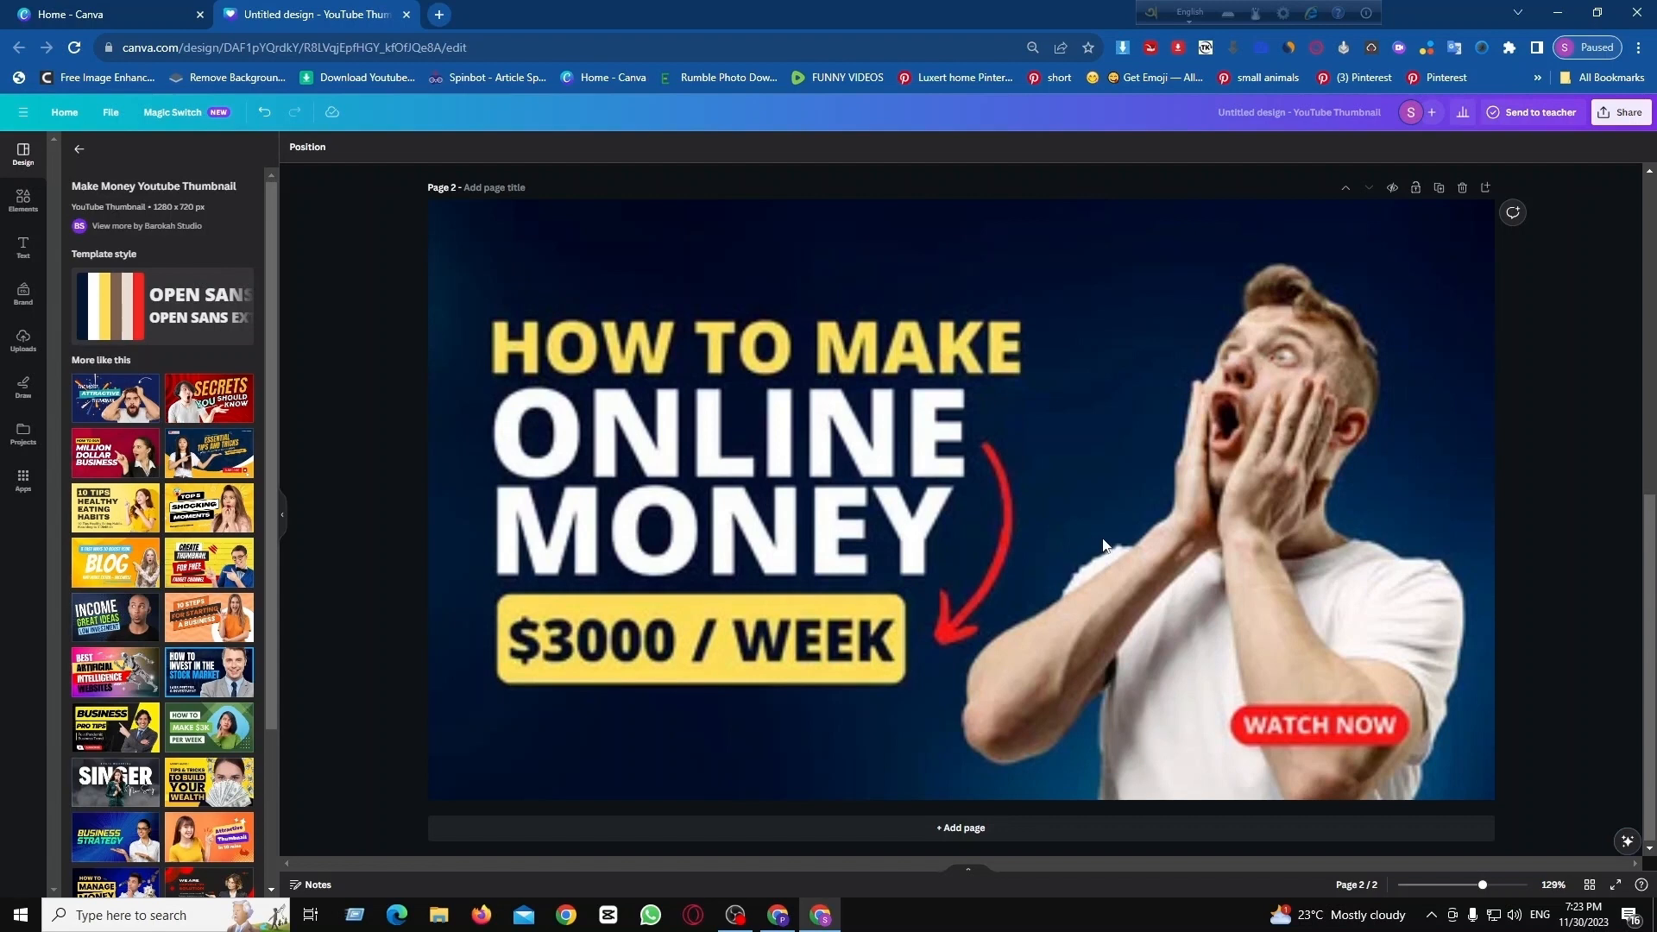
Move the shocked man's photo from page 2 onto page 1, aligned with that page's lower right corner
scroll(1102, 540, up, 6)
scroll(1240, 676, down, 4)
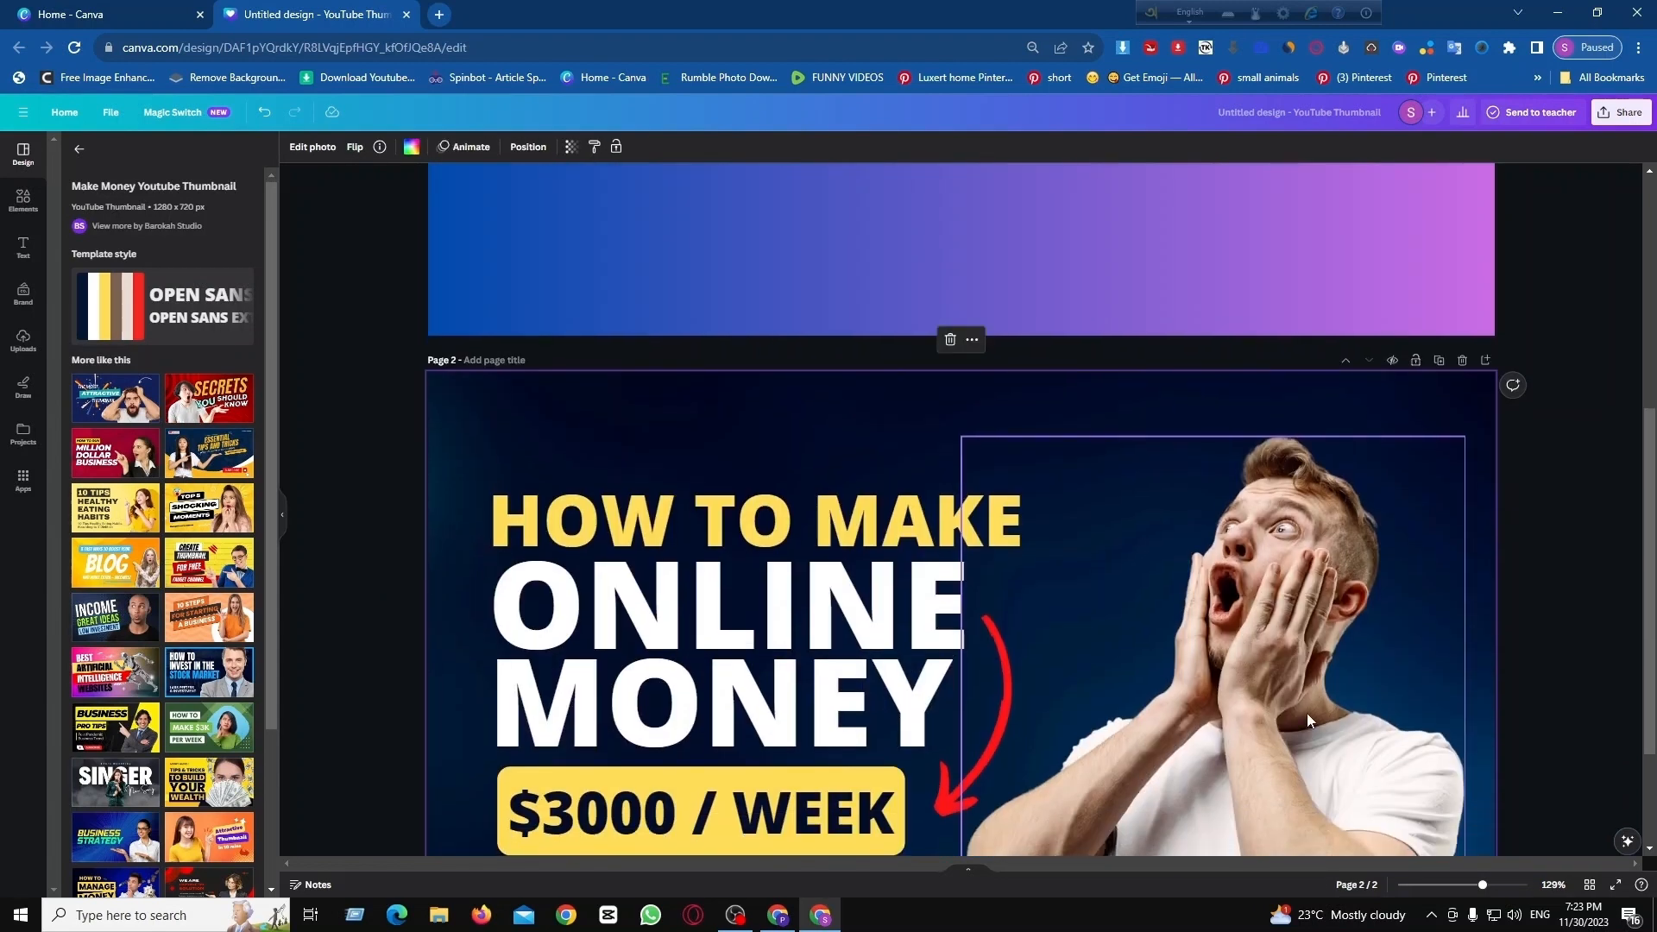
drag(1305, 708, 1324, 364)
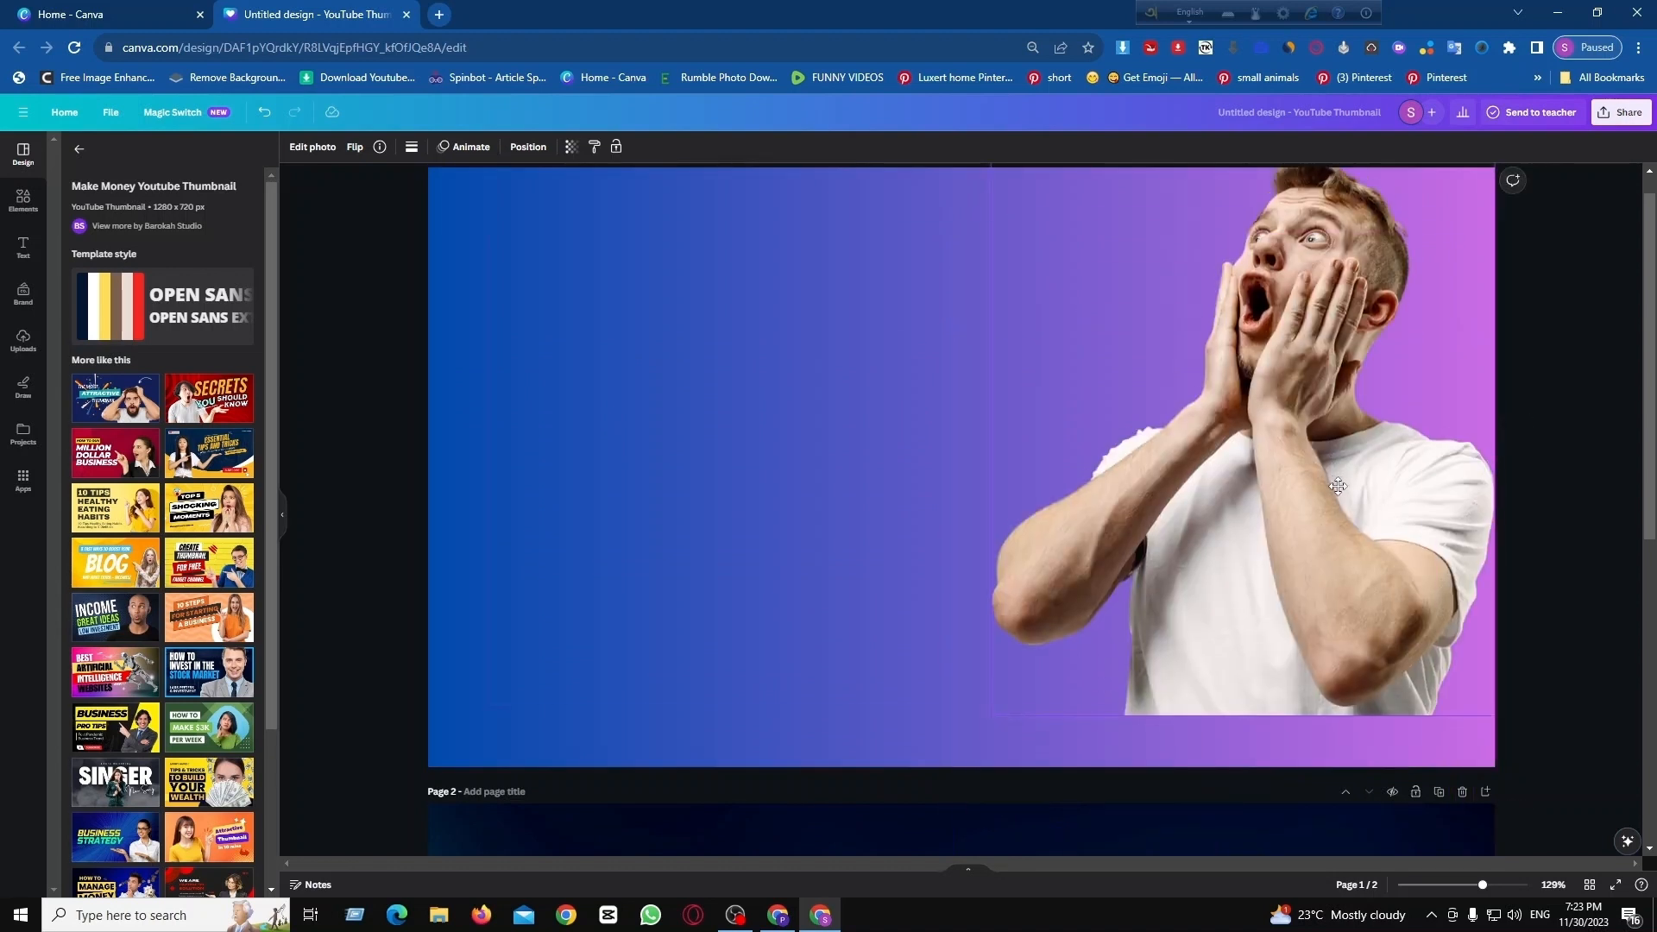
drag(1338, 486, 1336, 520)
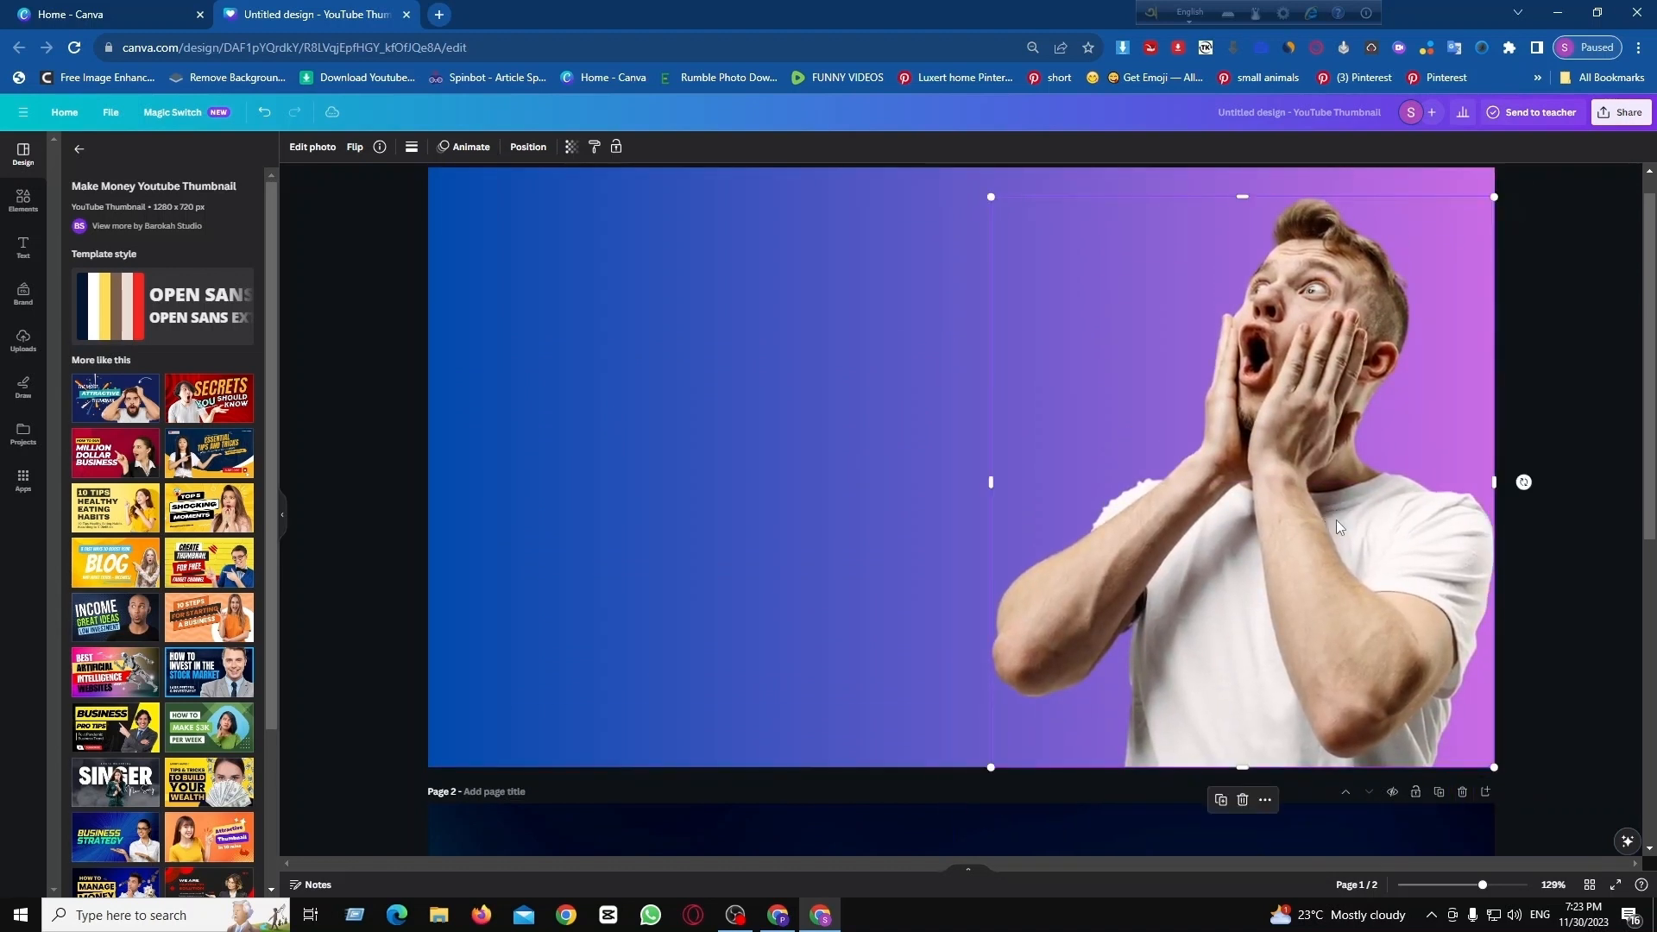
click(1562, 423)
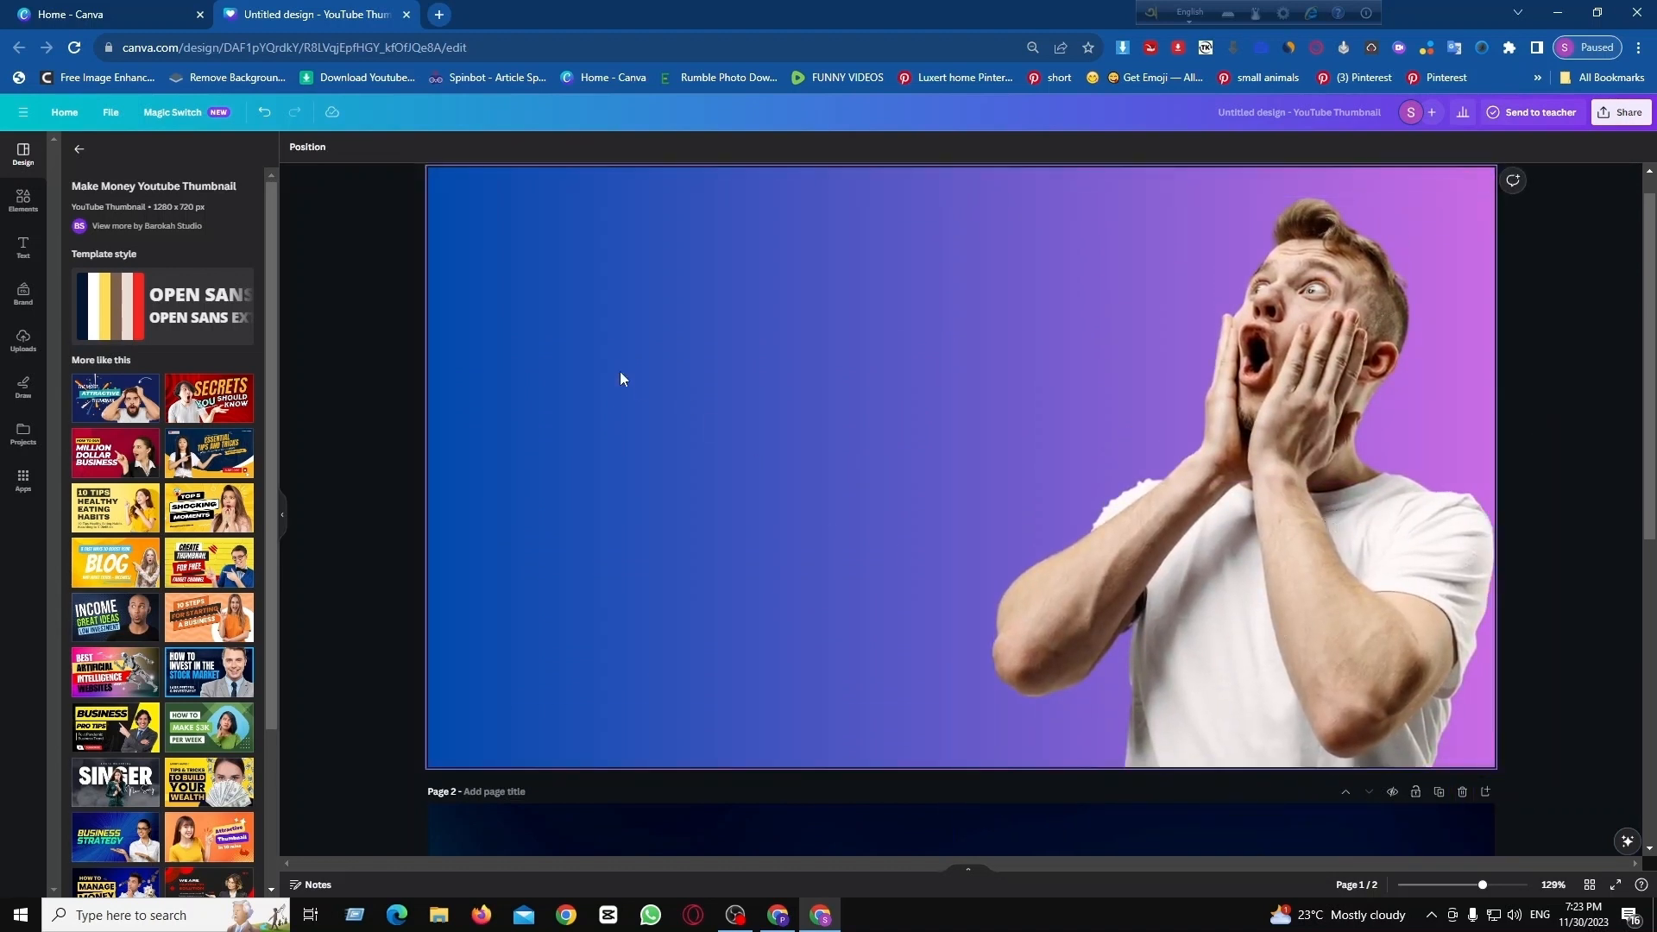
Add a heading reading "How to make money" to page 1 and place it in the page's upper left area
click(23, 246)
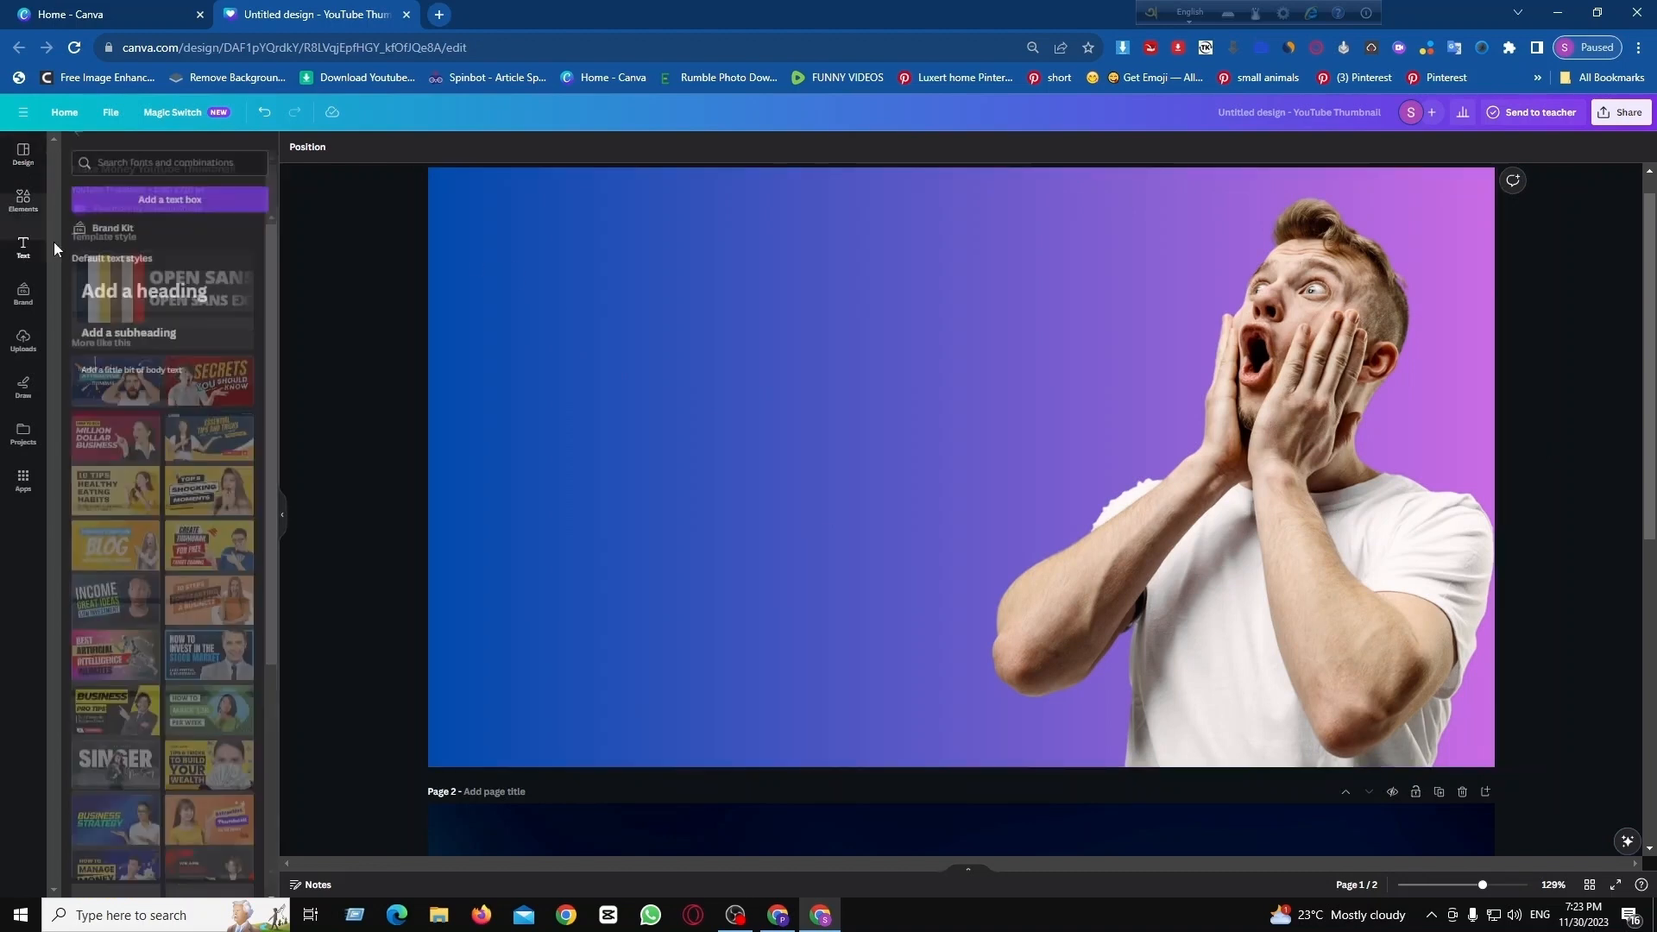
click(228, 287)
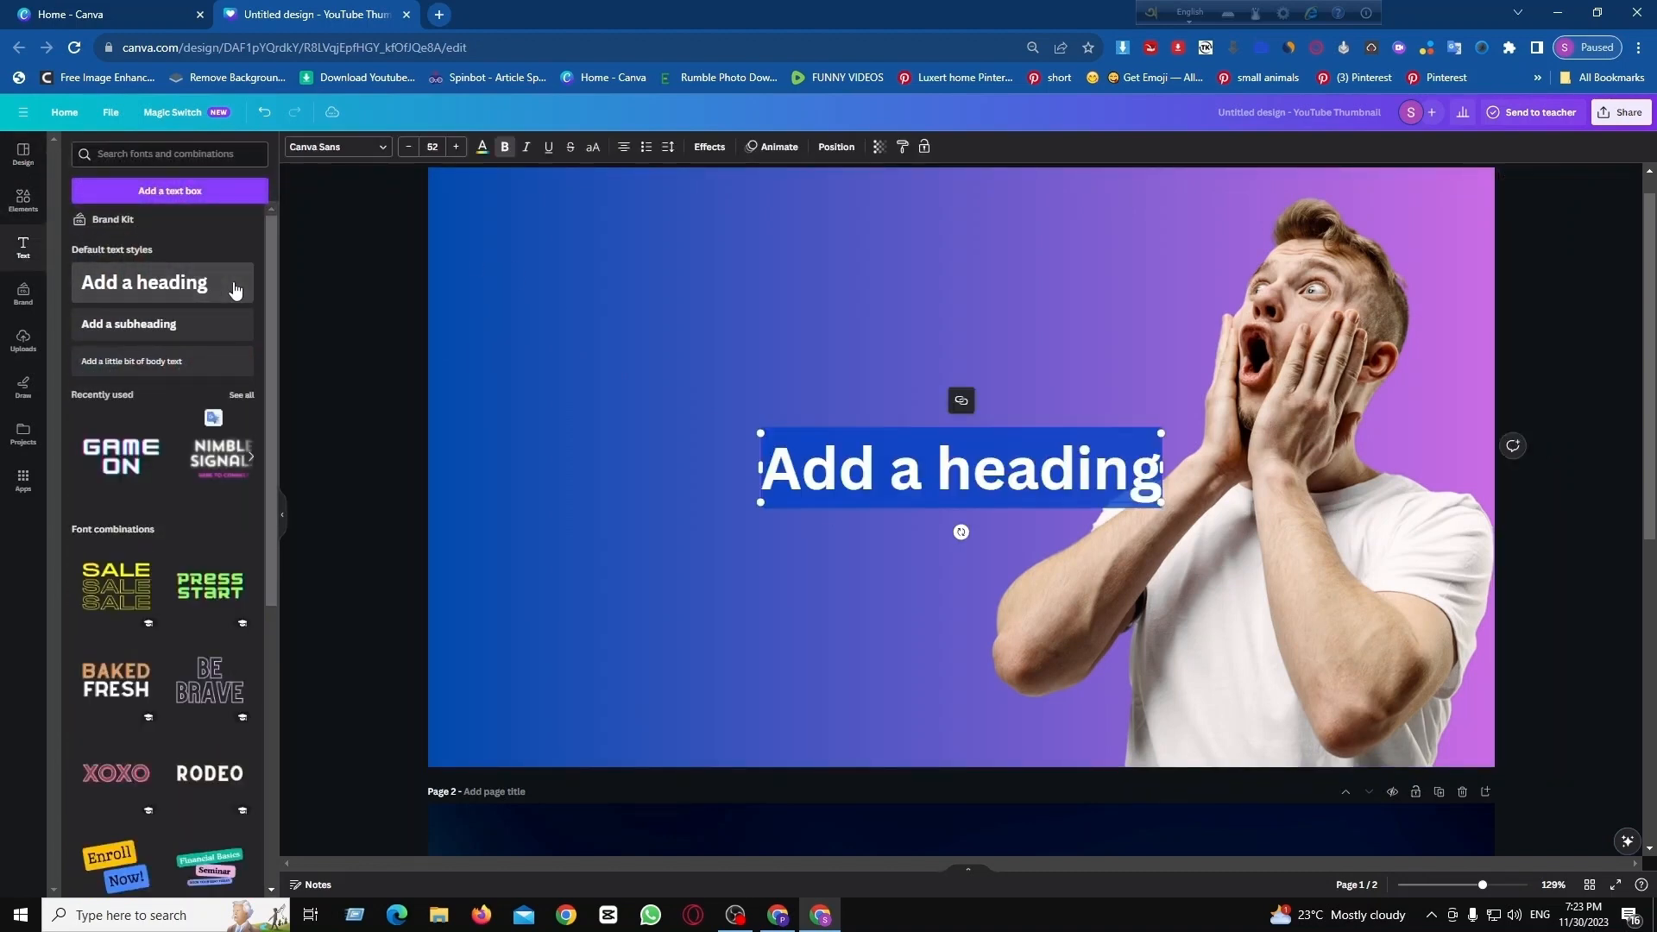
double_click(941, 443)
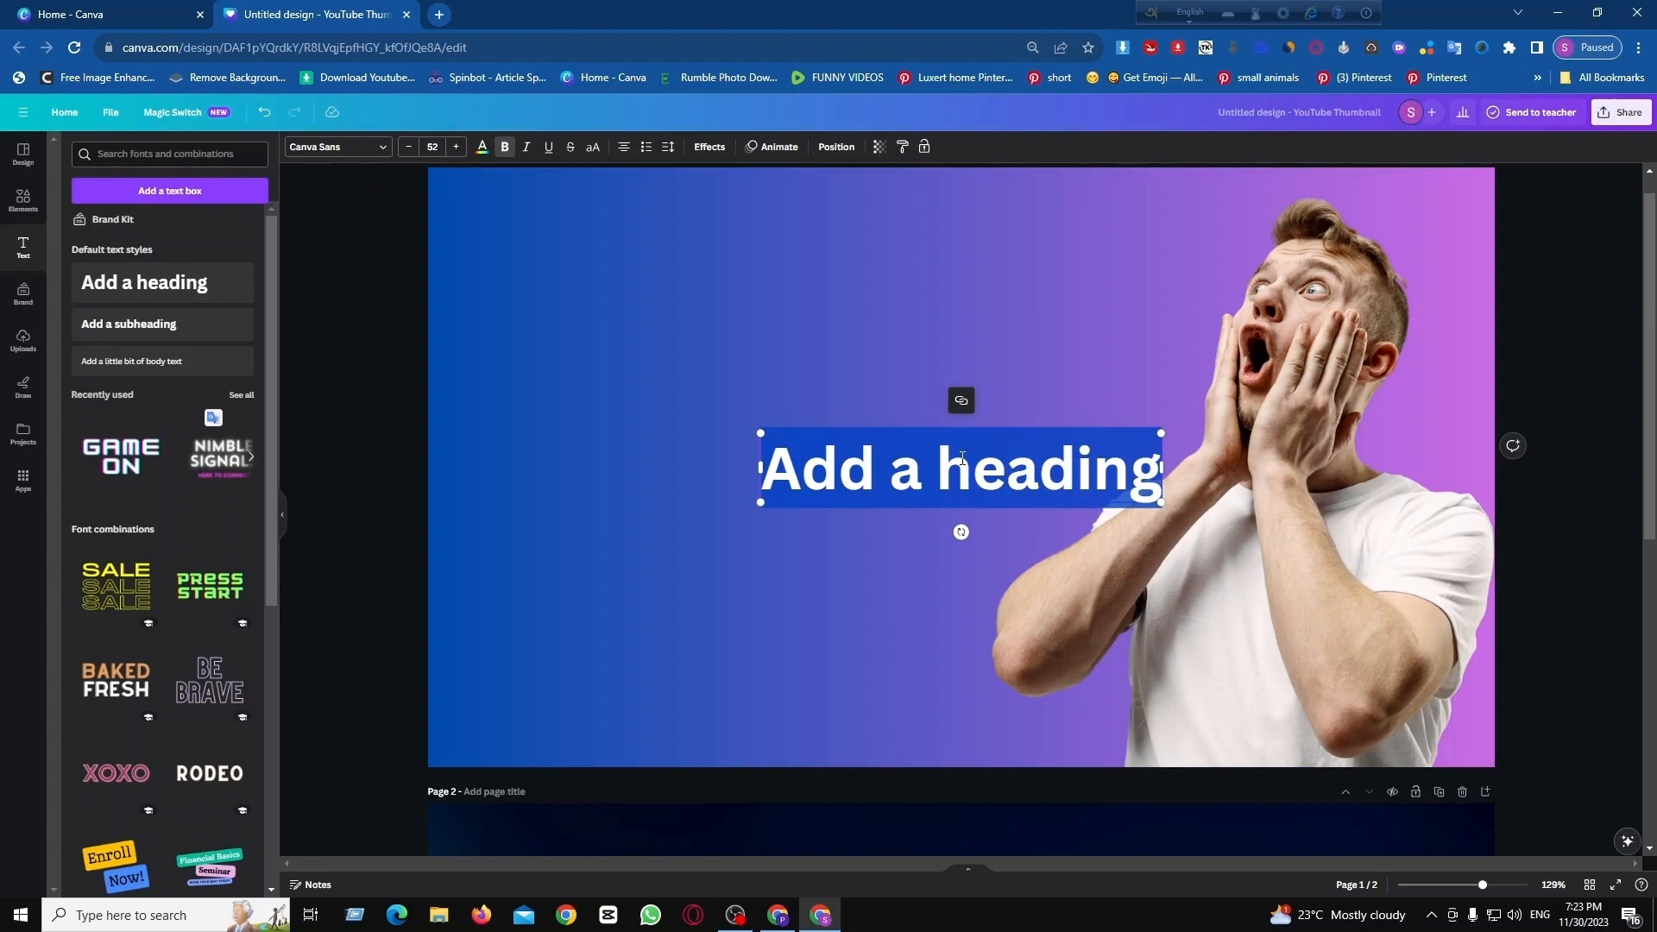
key(BackSpace)
text(Ho)
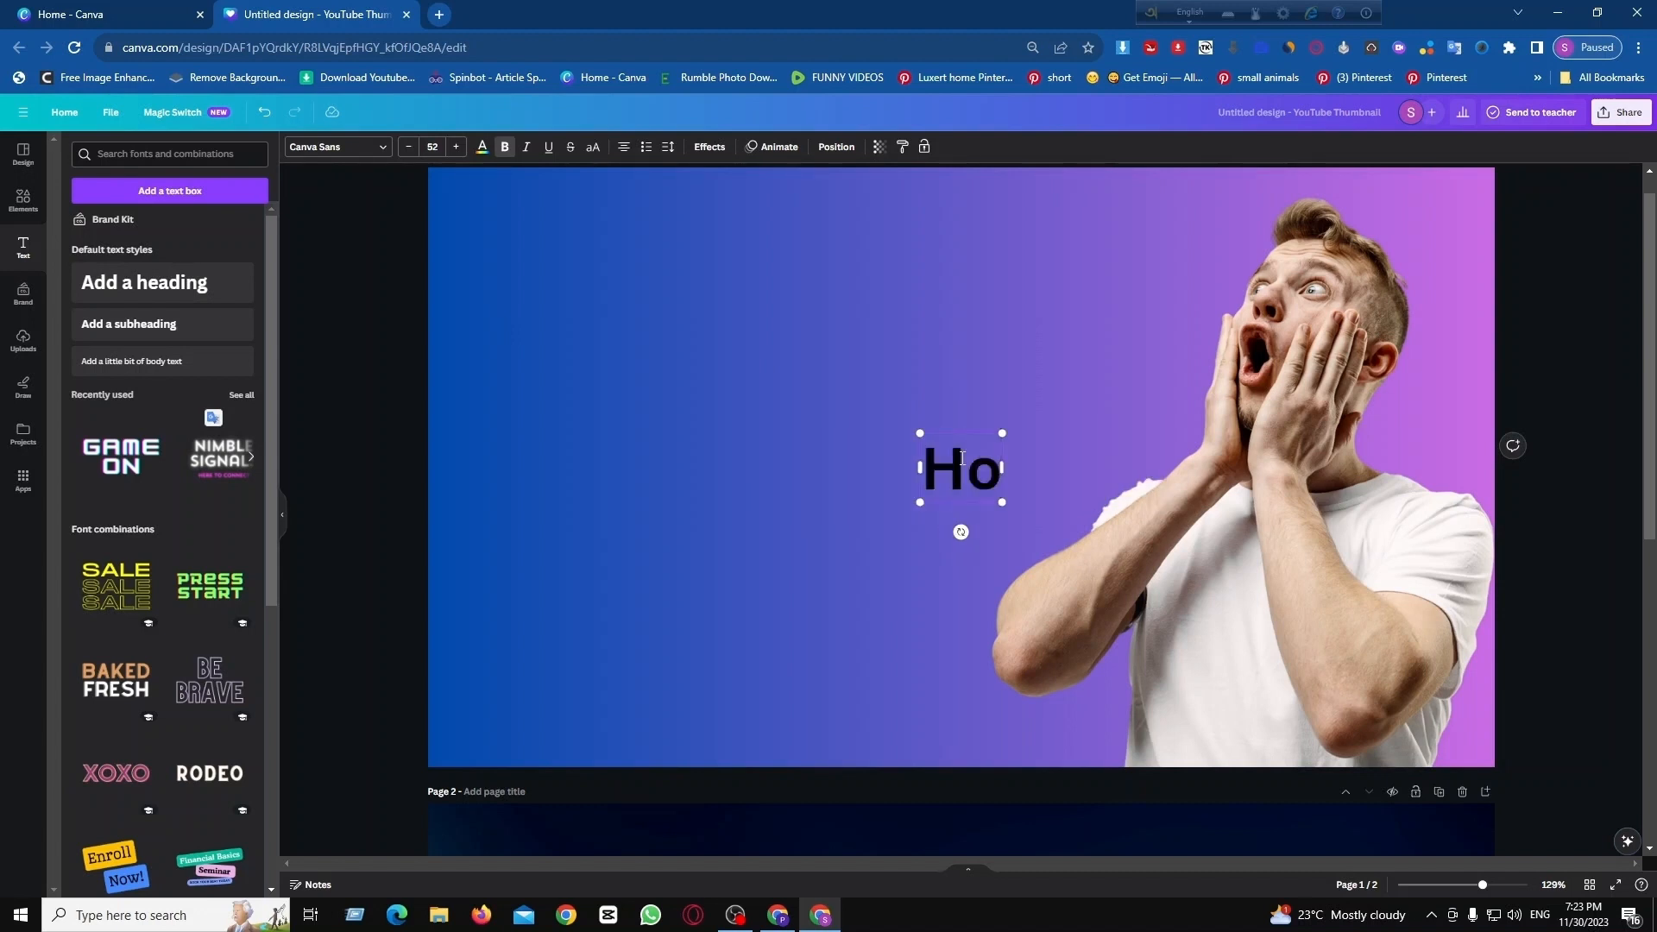
text(w T)
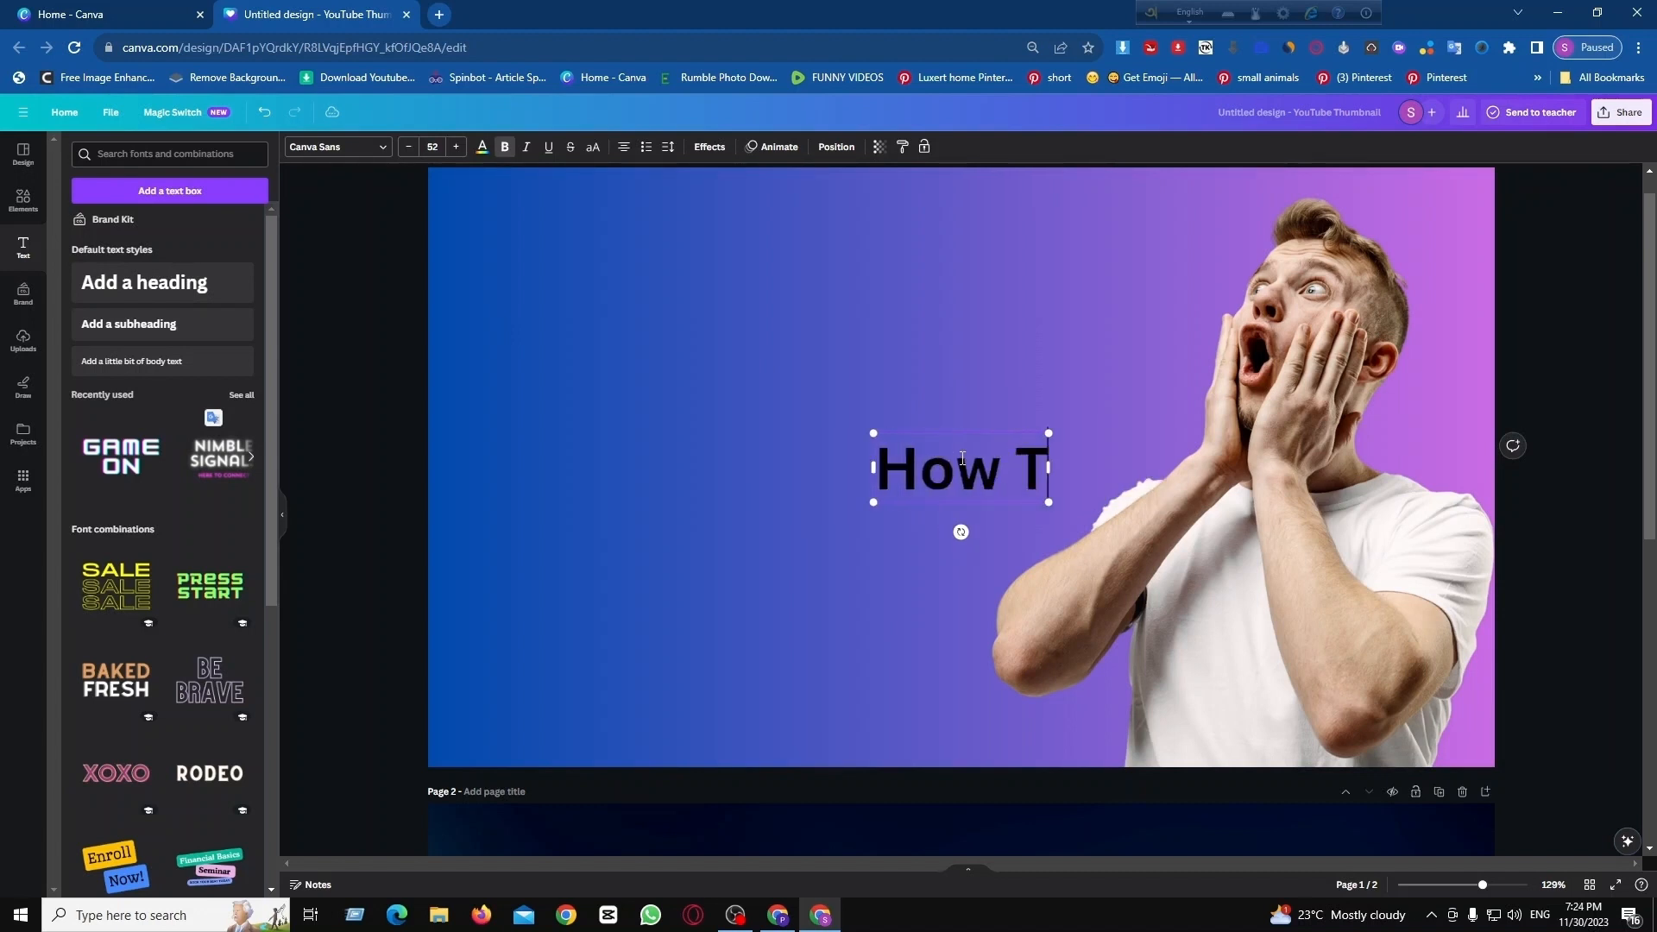
key(BackSpace)
key(BackSpace)
text(to)
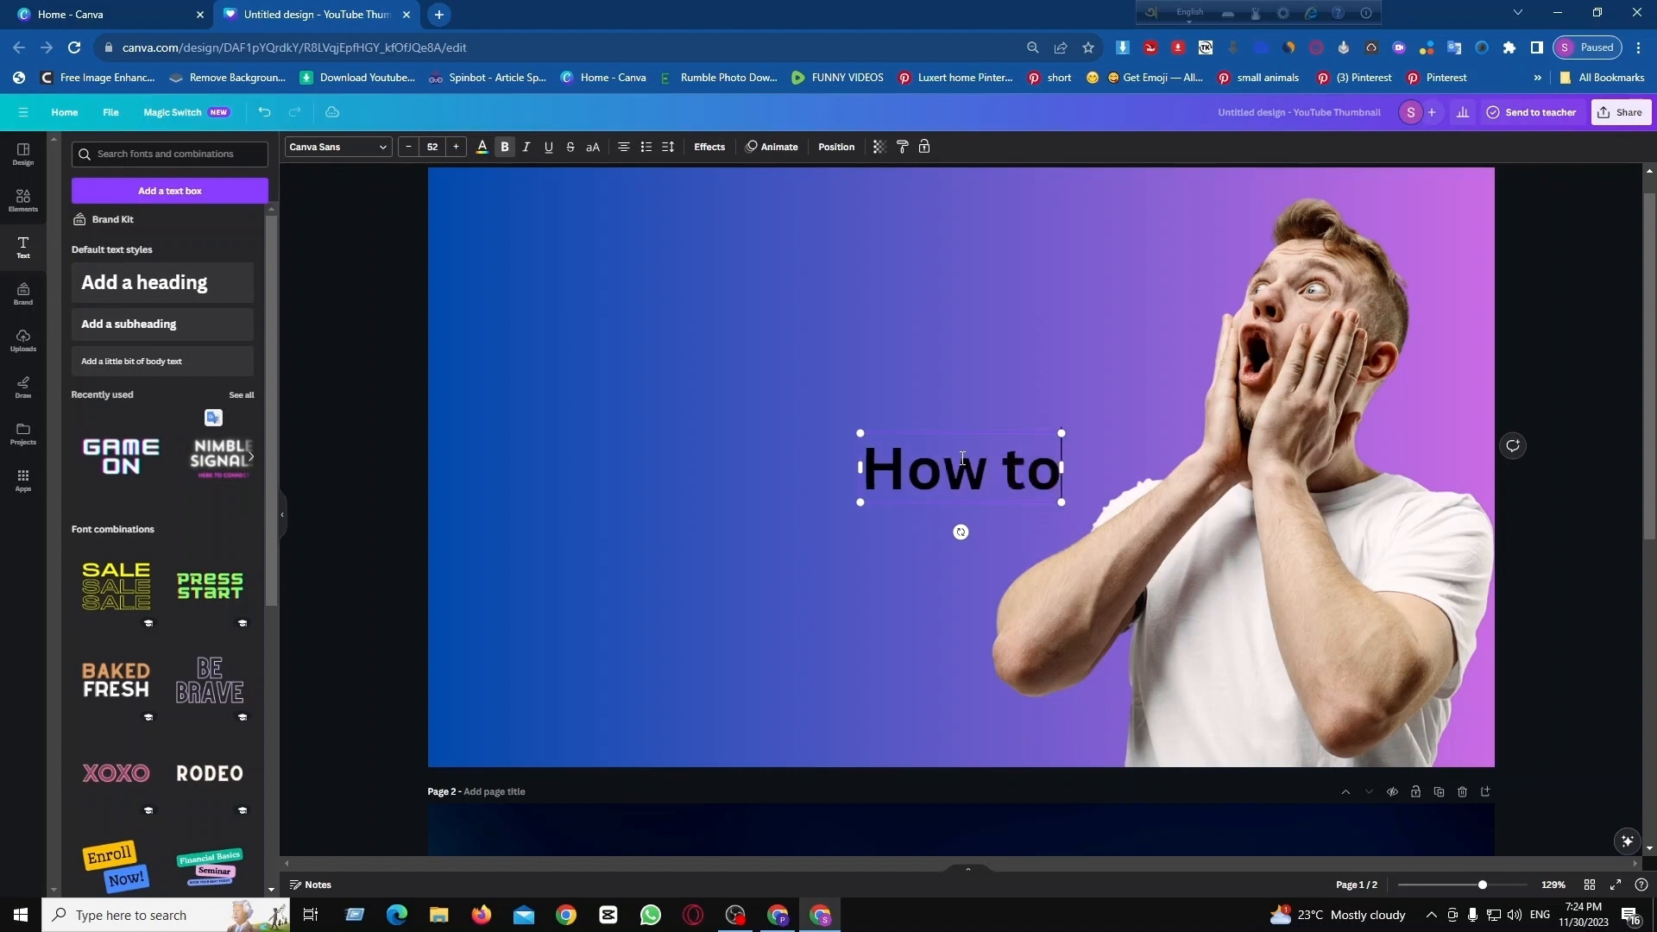
text( make)
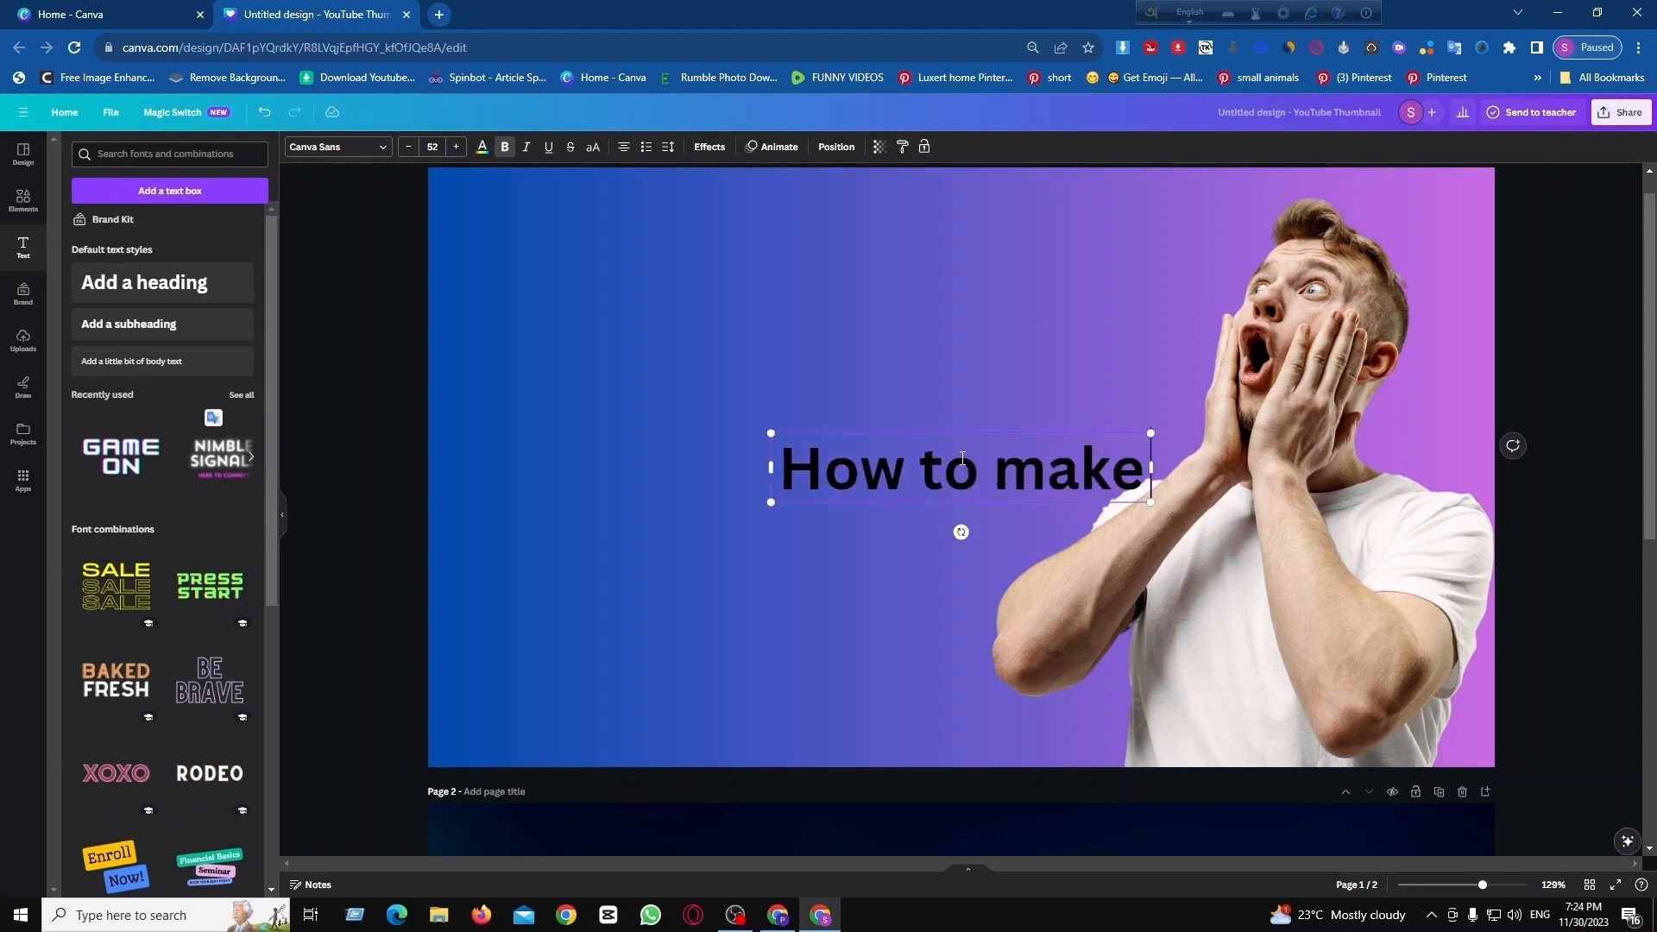
text( mo)
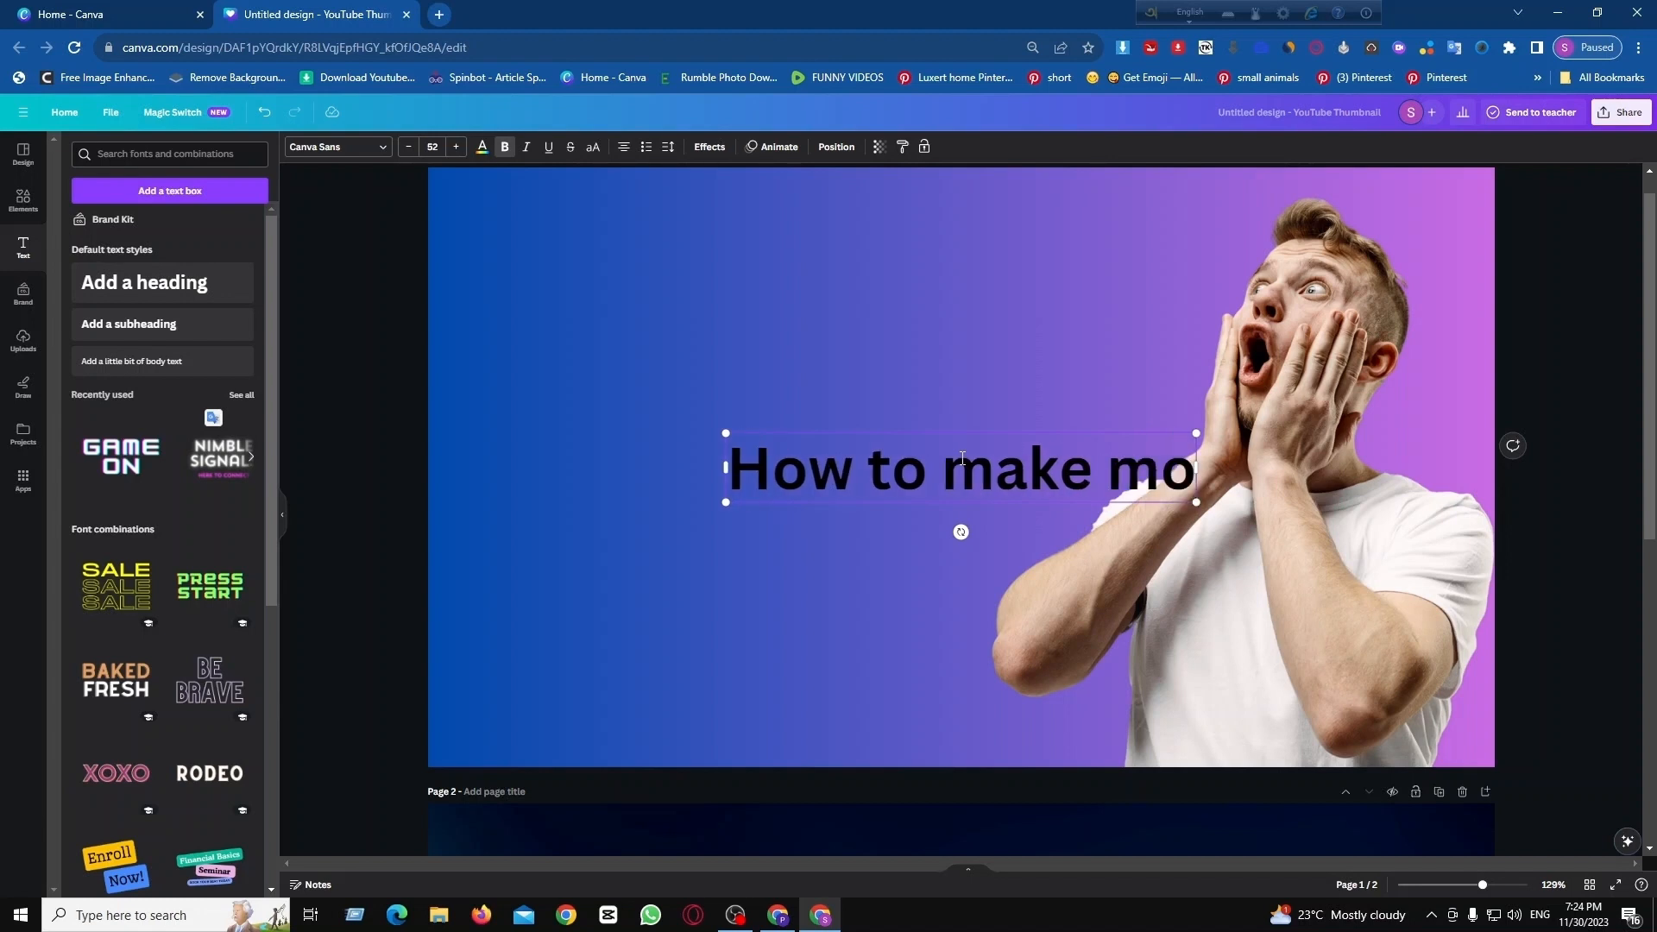
text(n)
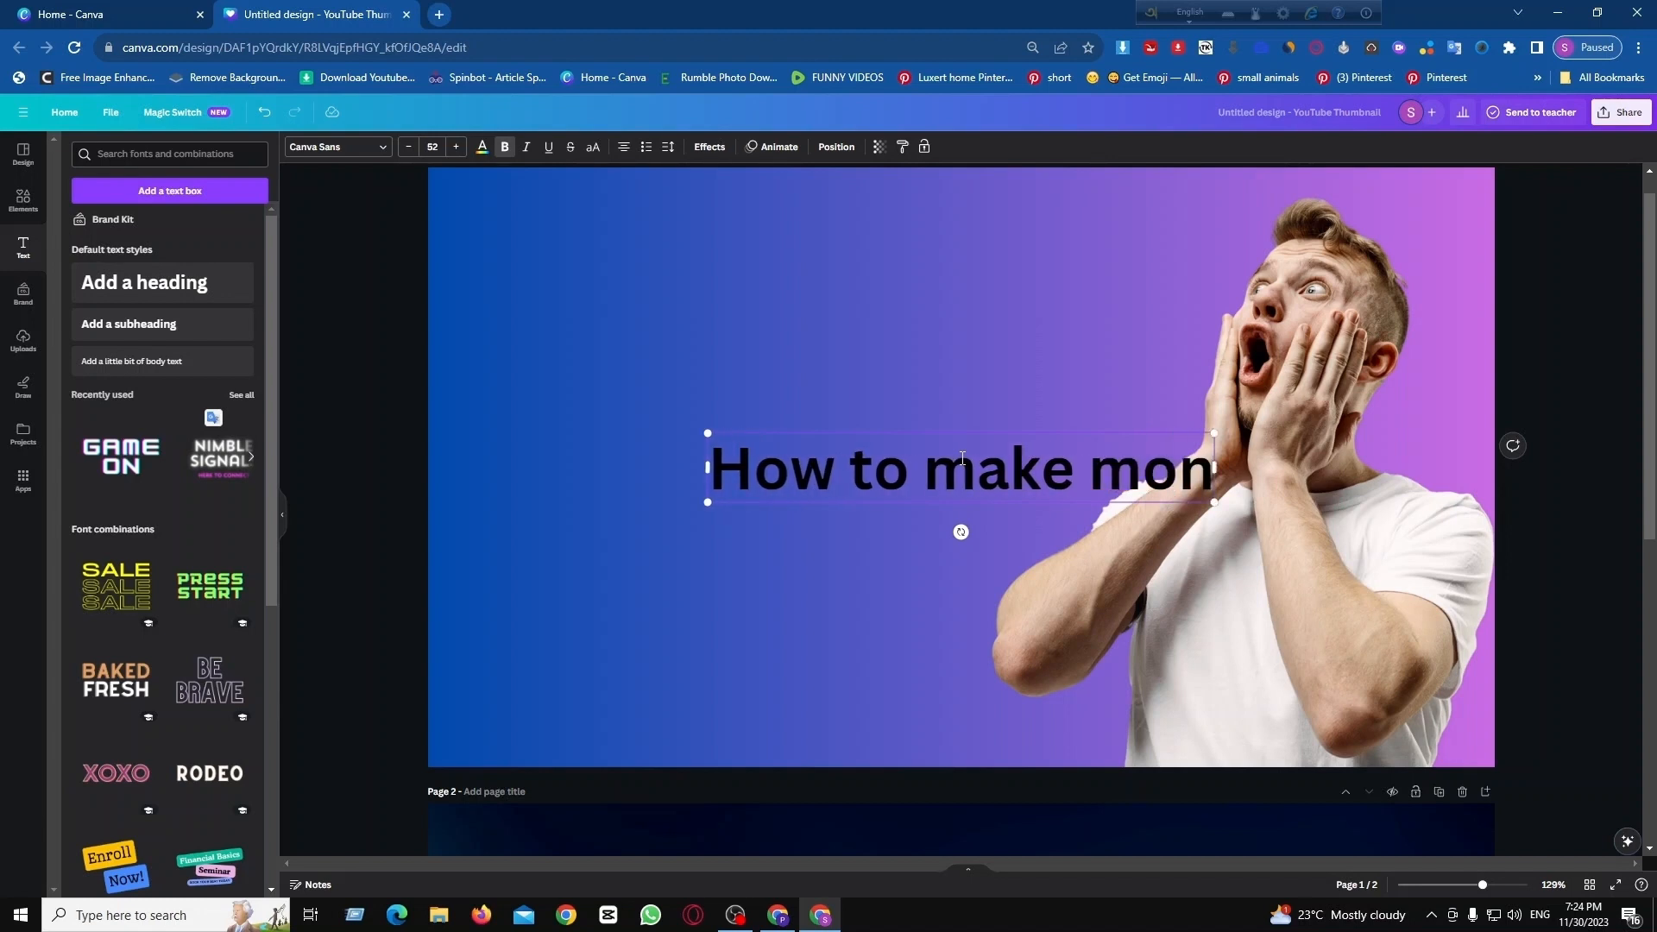
text(ey)
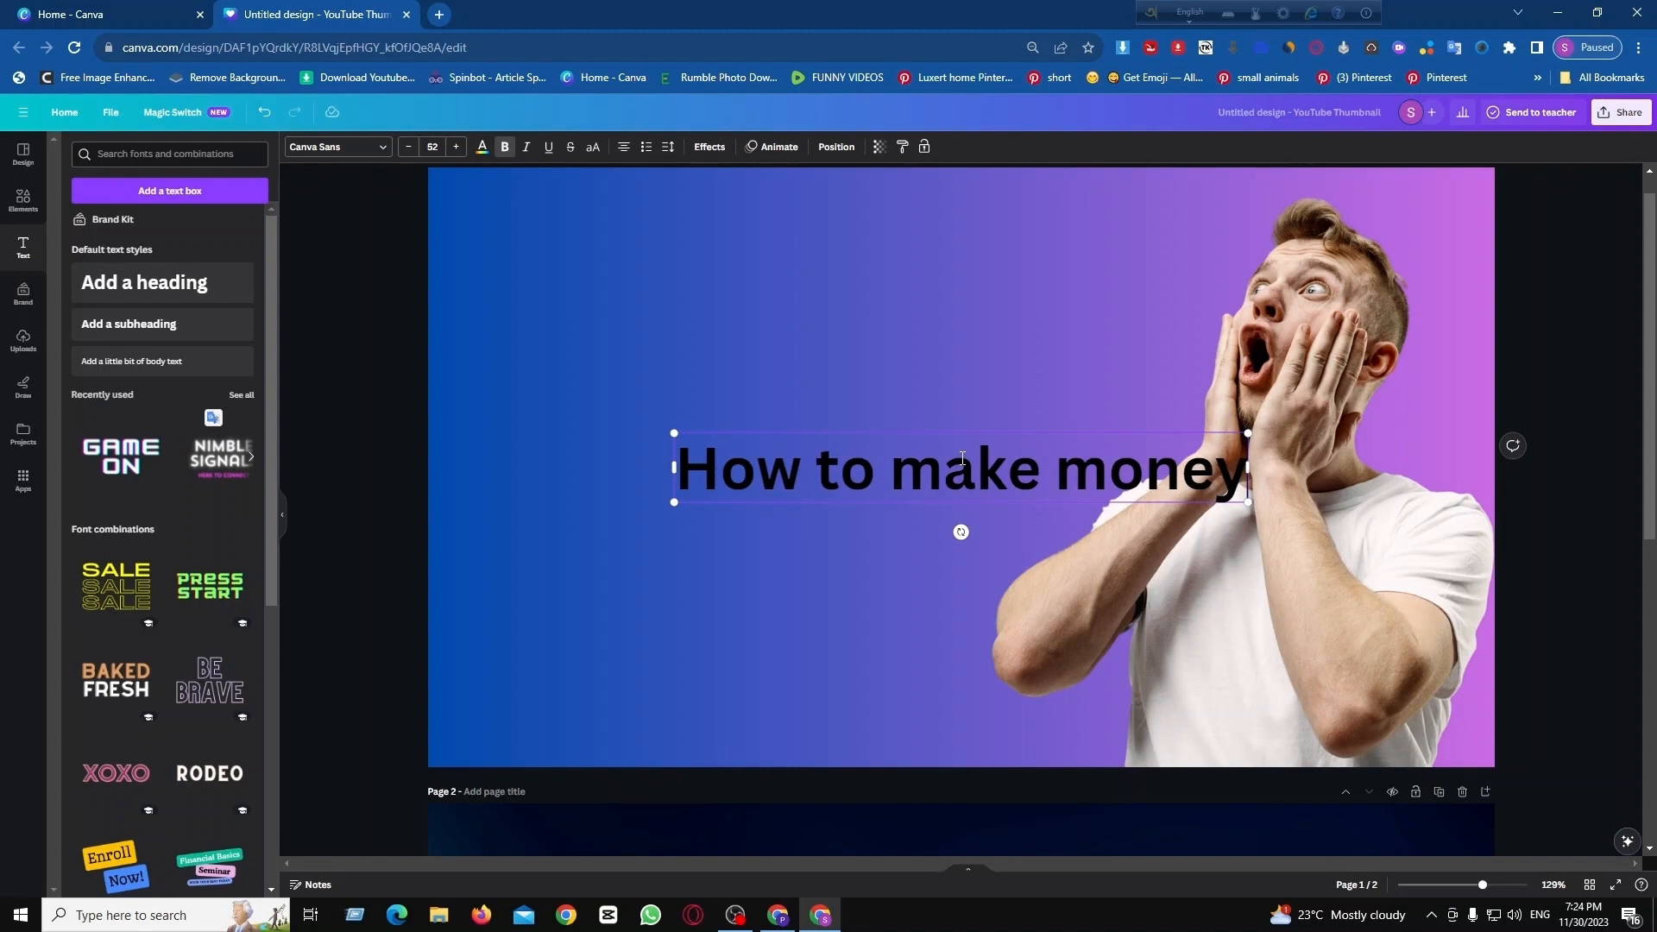
click(888, 573)
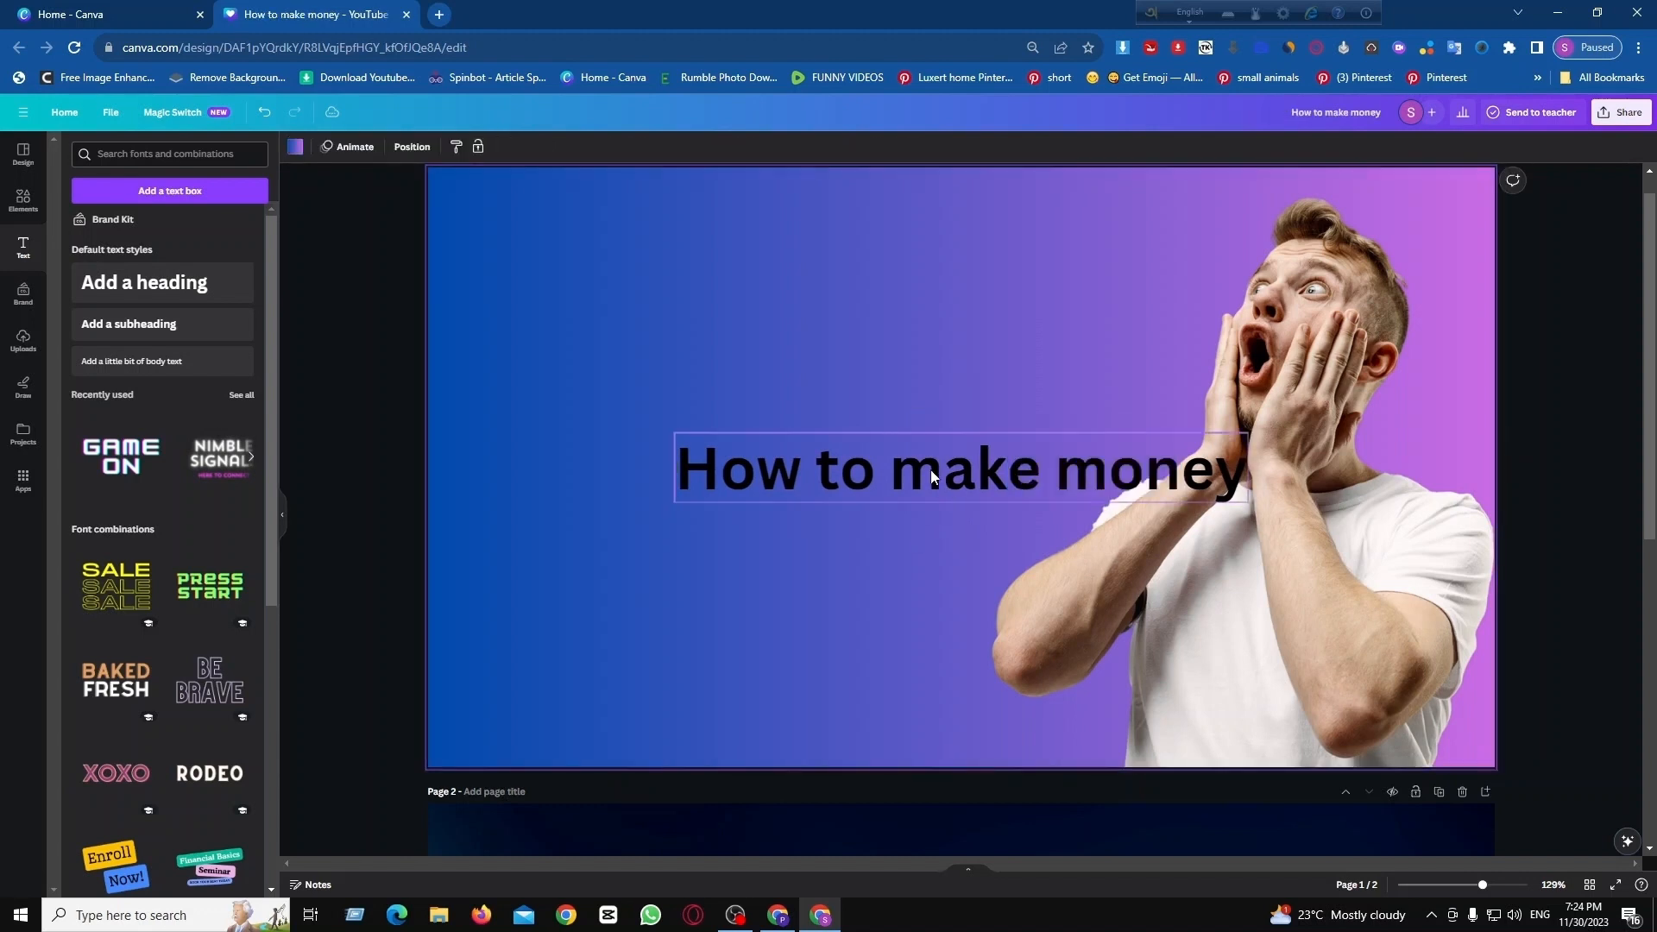
drag(940, 475, 732, 281)
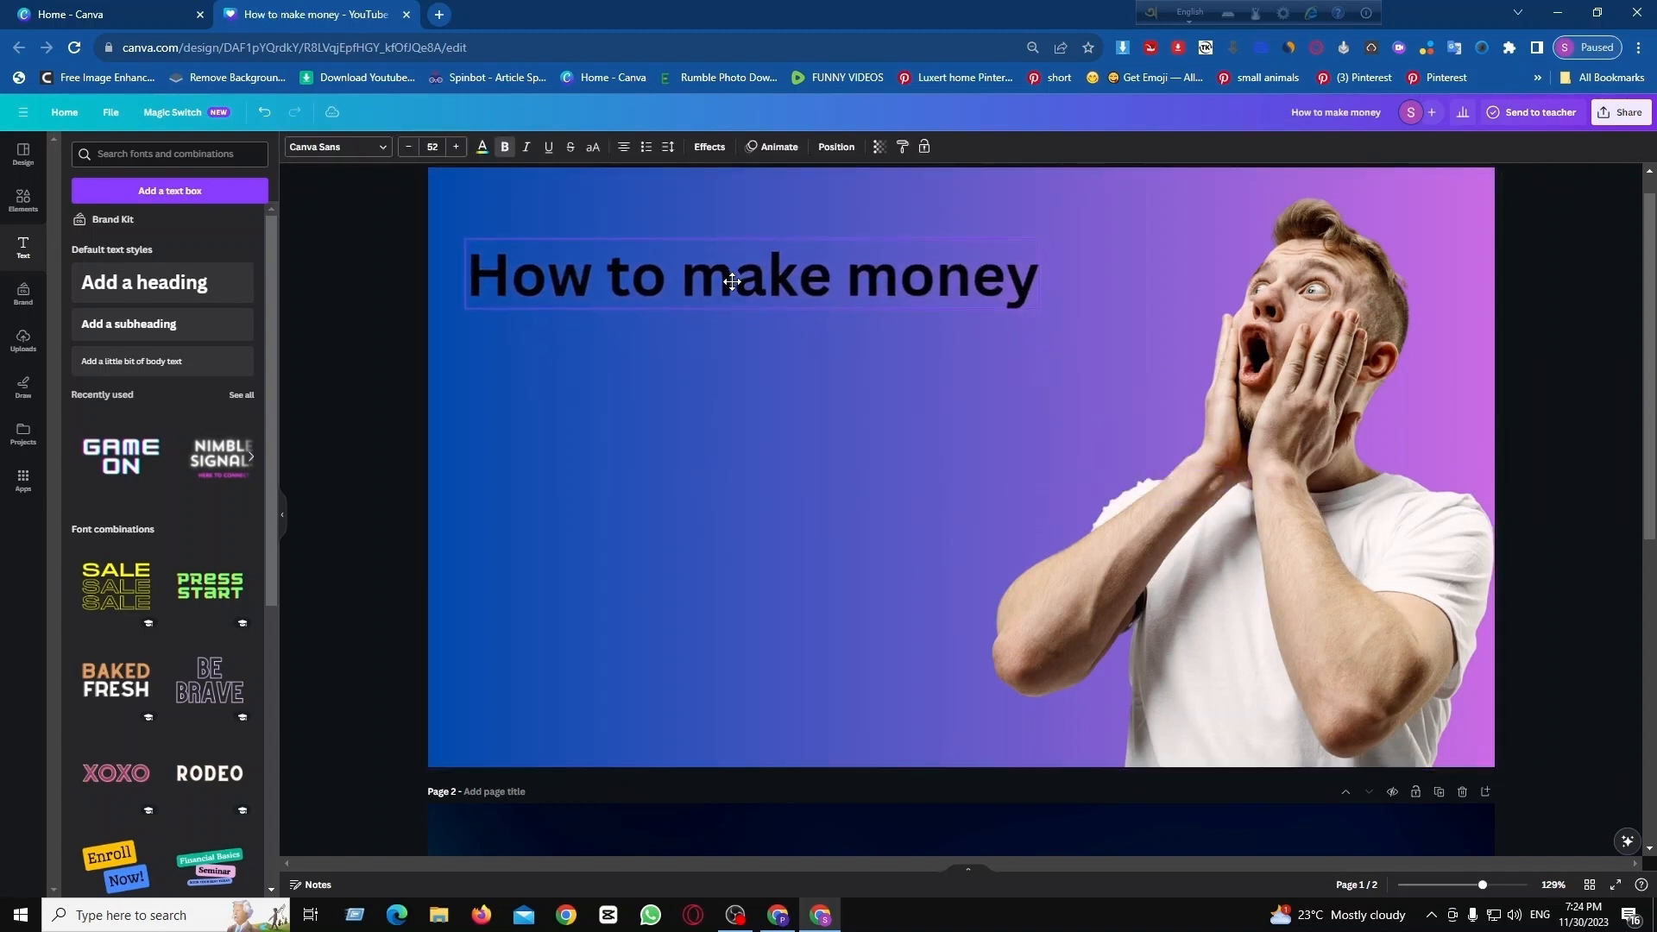
Add a second heading reading "on YouTube" directly below the first one
click(189, 281)
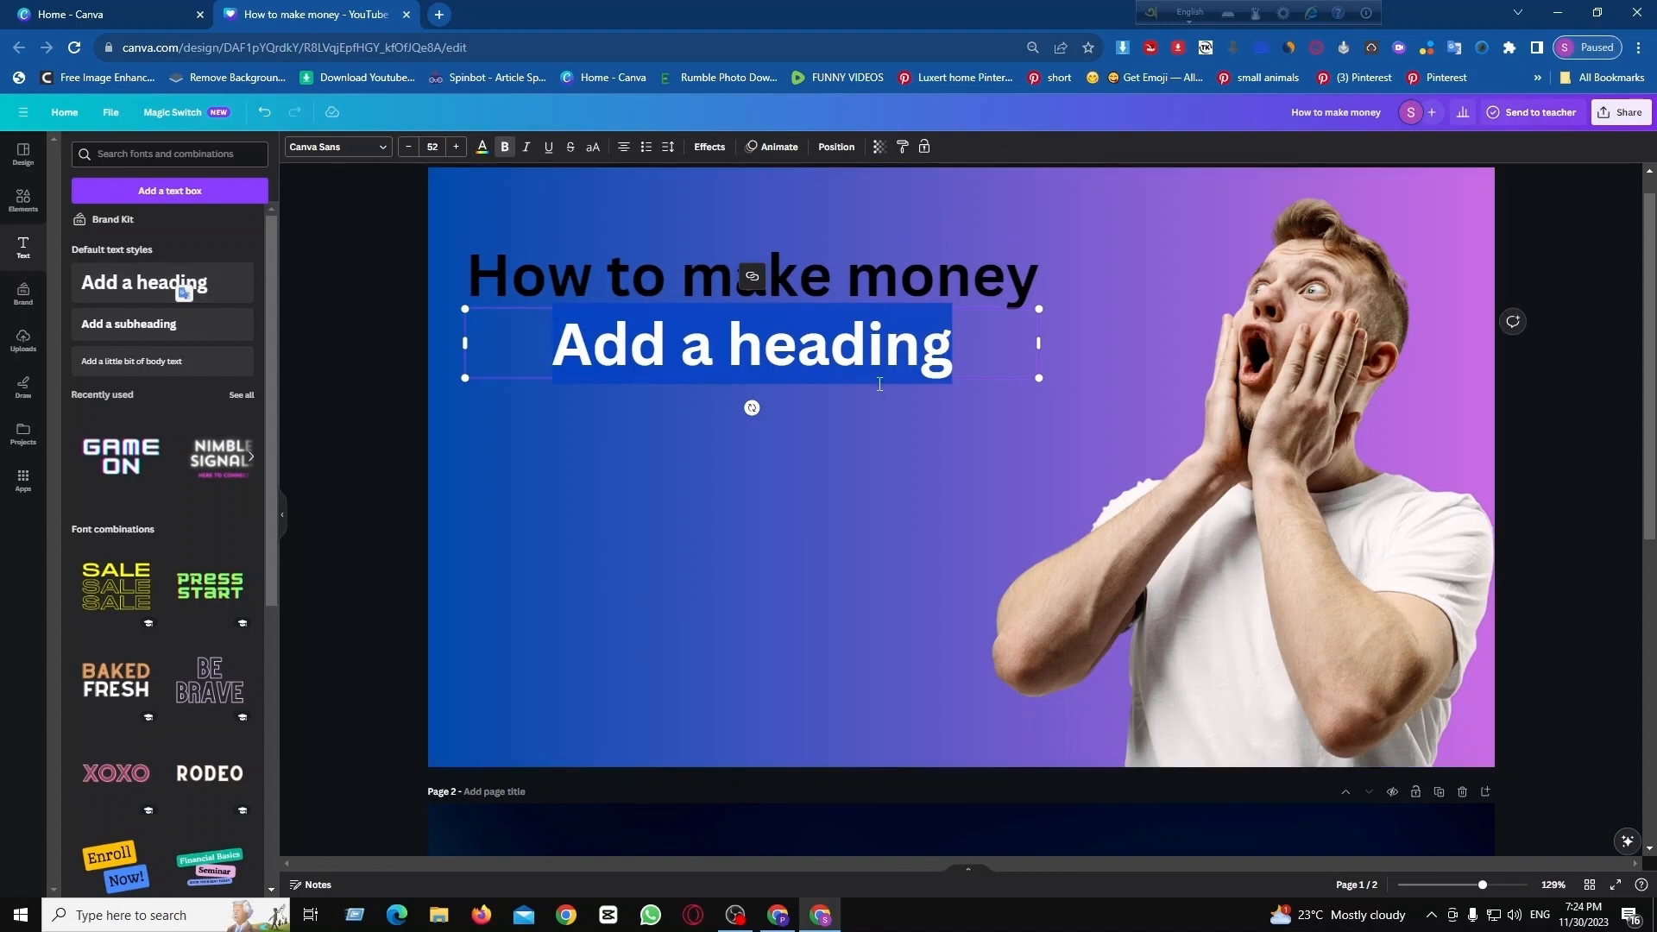
key(BackSpace)
text(on )
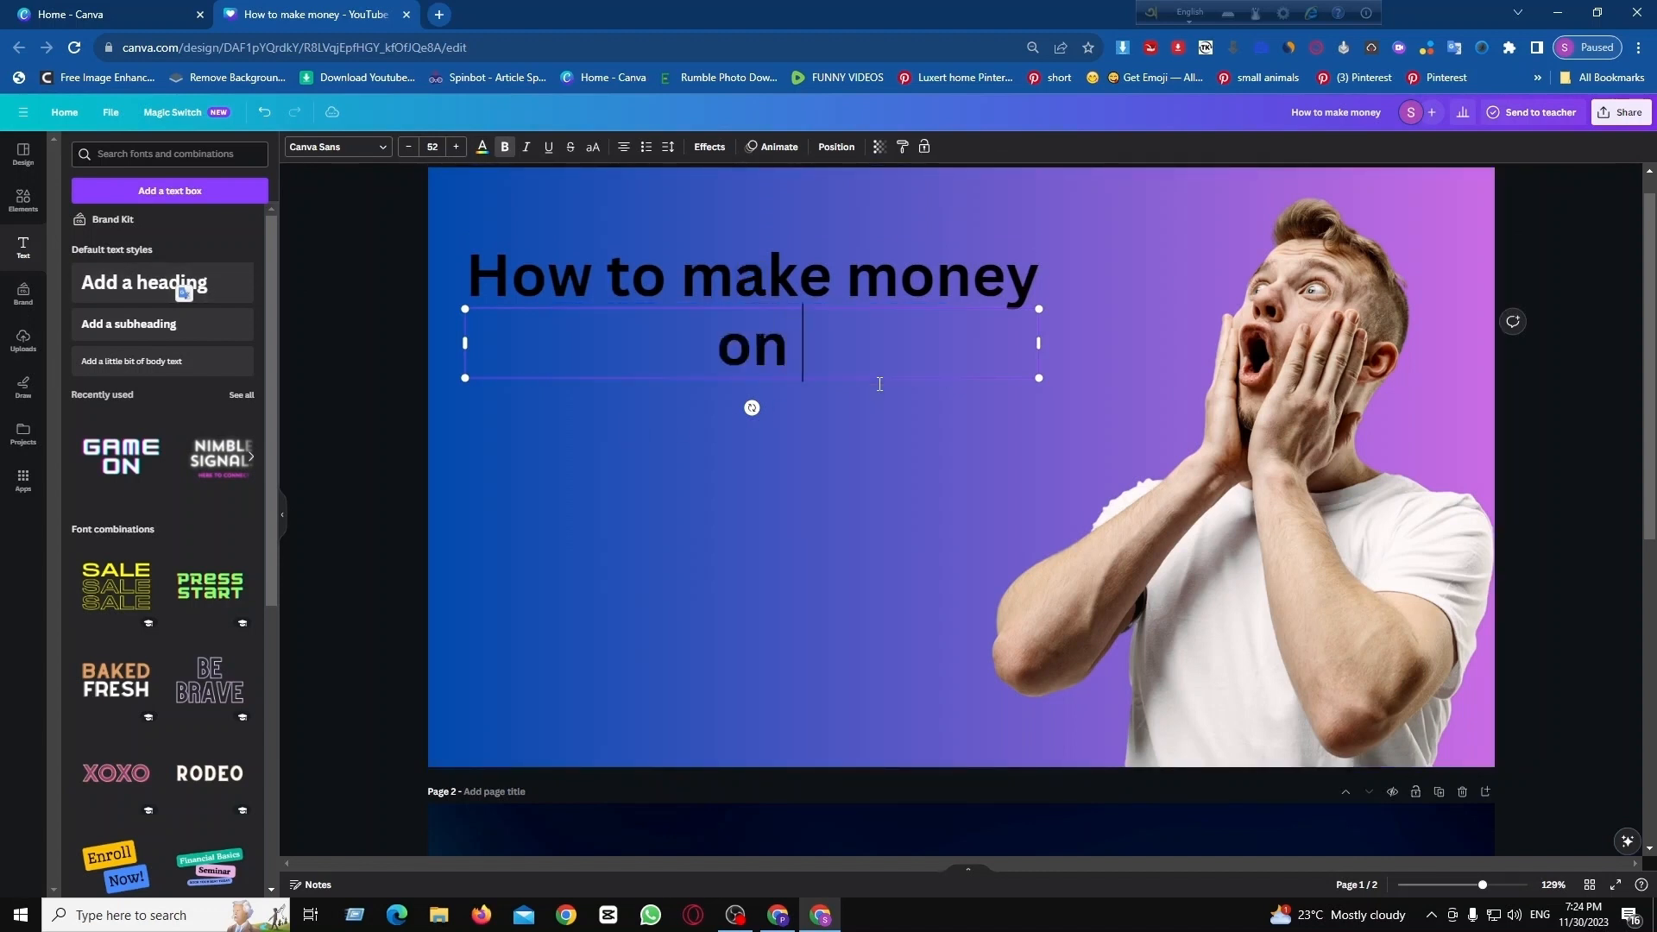
text(You)
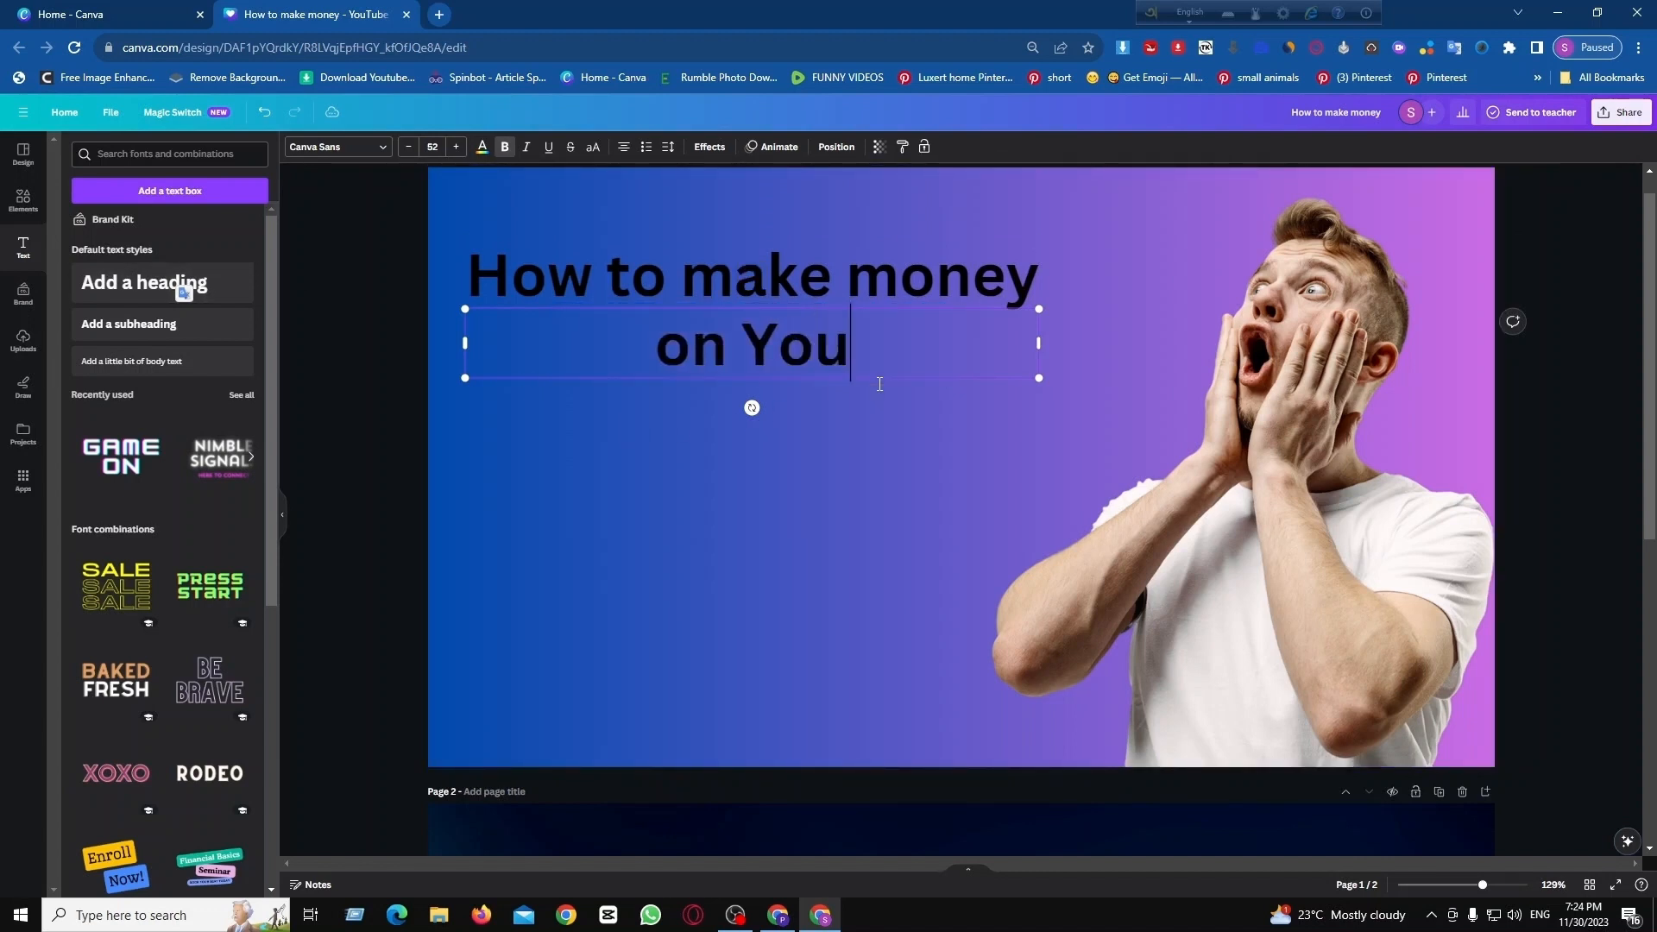
text(Tube)
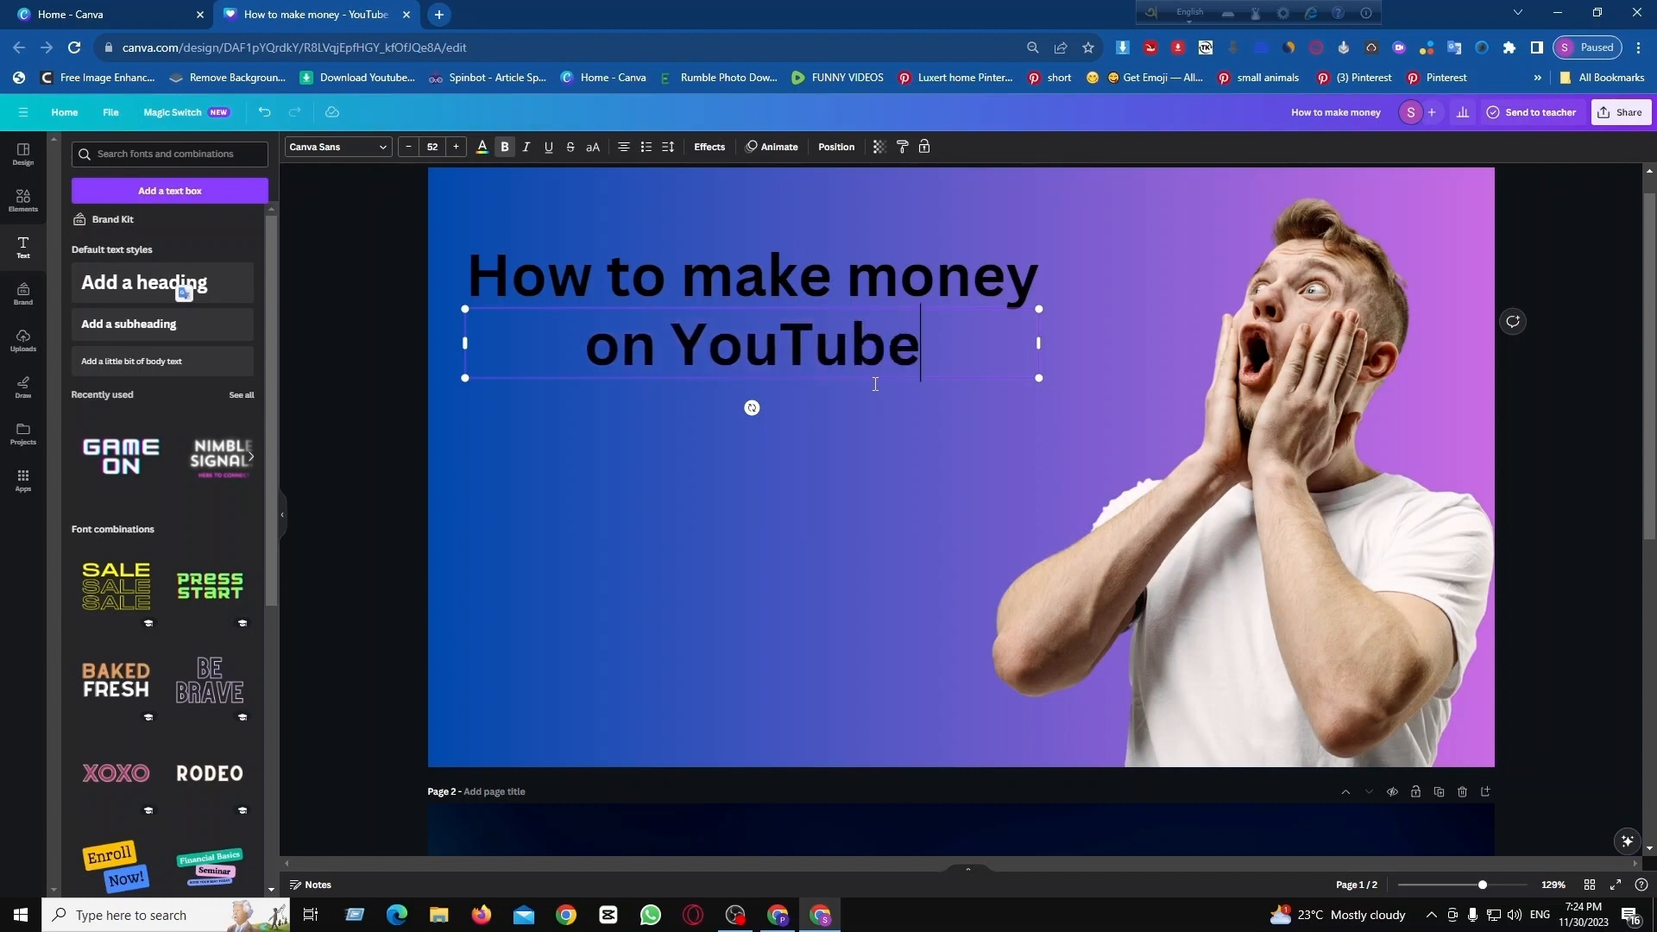
Move both headings lower on page 1, leaving a gap between "How to make money" and "on YouTube"
click(903, 468)
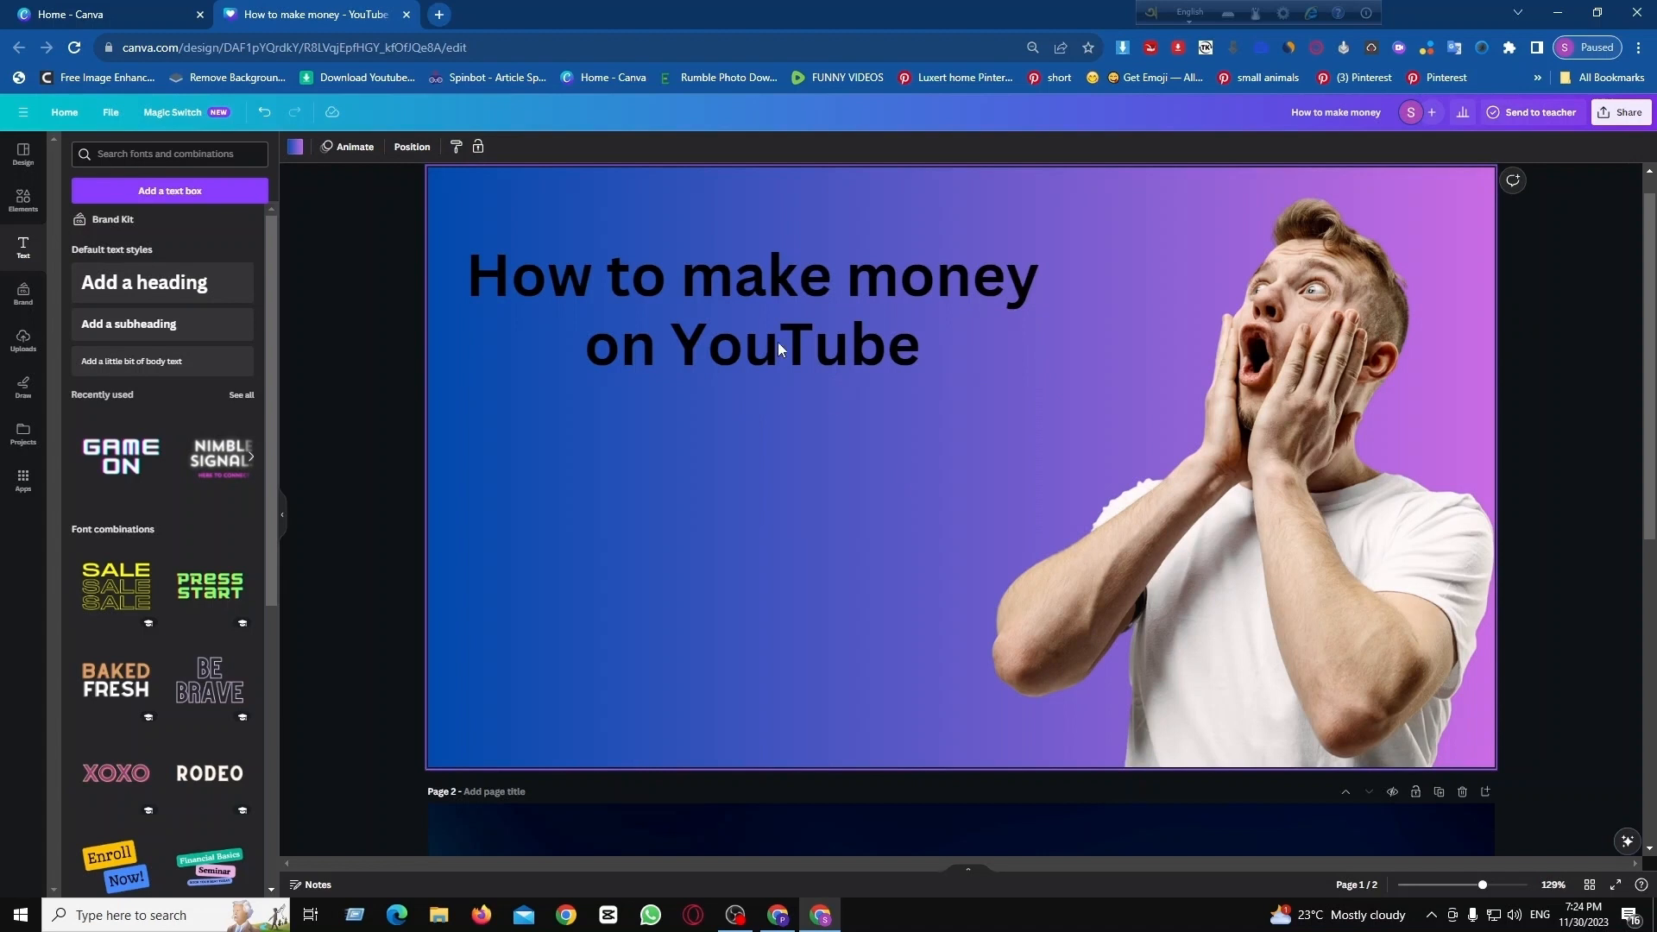
drag(770, 349, 758, 417)
mouse_move(757, 277)
mouse_down()
mouse_move(763, 312)
mouse_move(747, 307)
mouse_up()
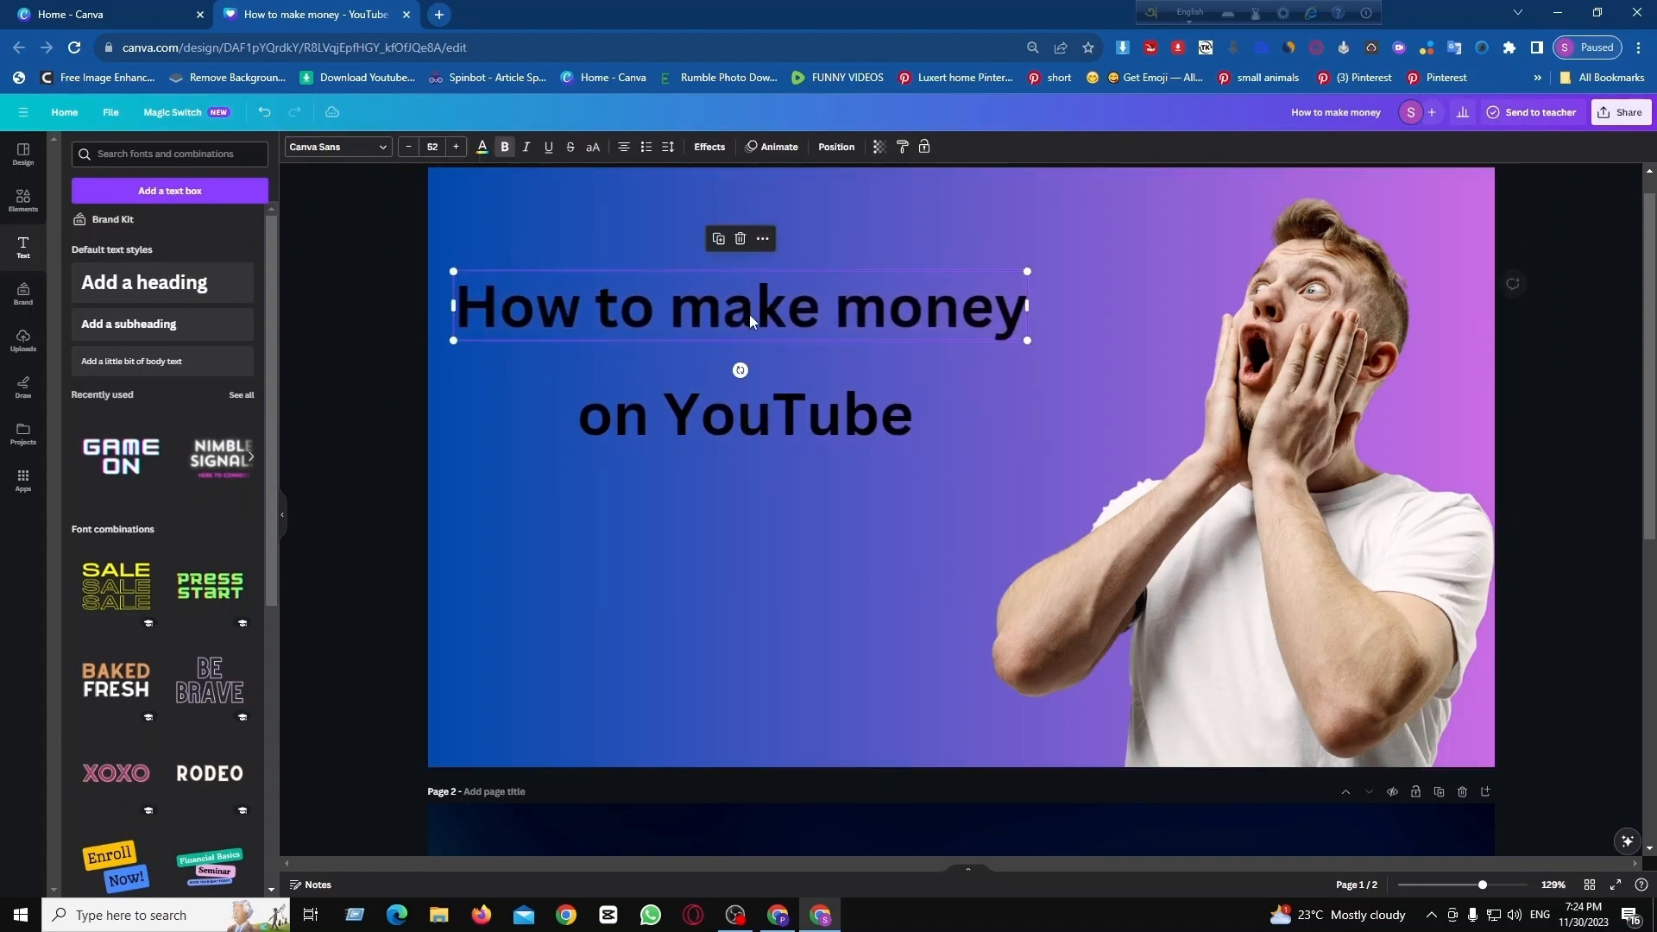
drag(770, 415, 755, 404)
Enlarge the "How to make money" heading to about size 64.5 and "on YouTube" to about 71.4, keeping them stacked
click(786, 324)
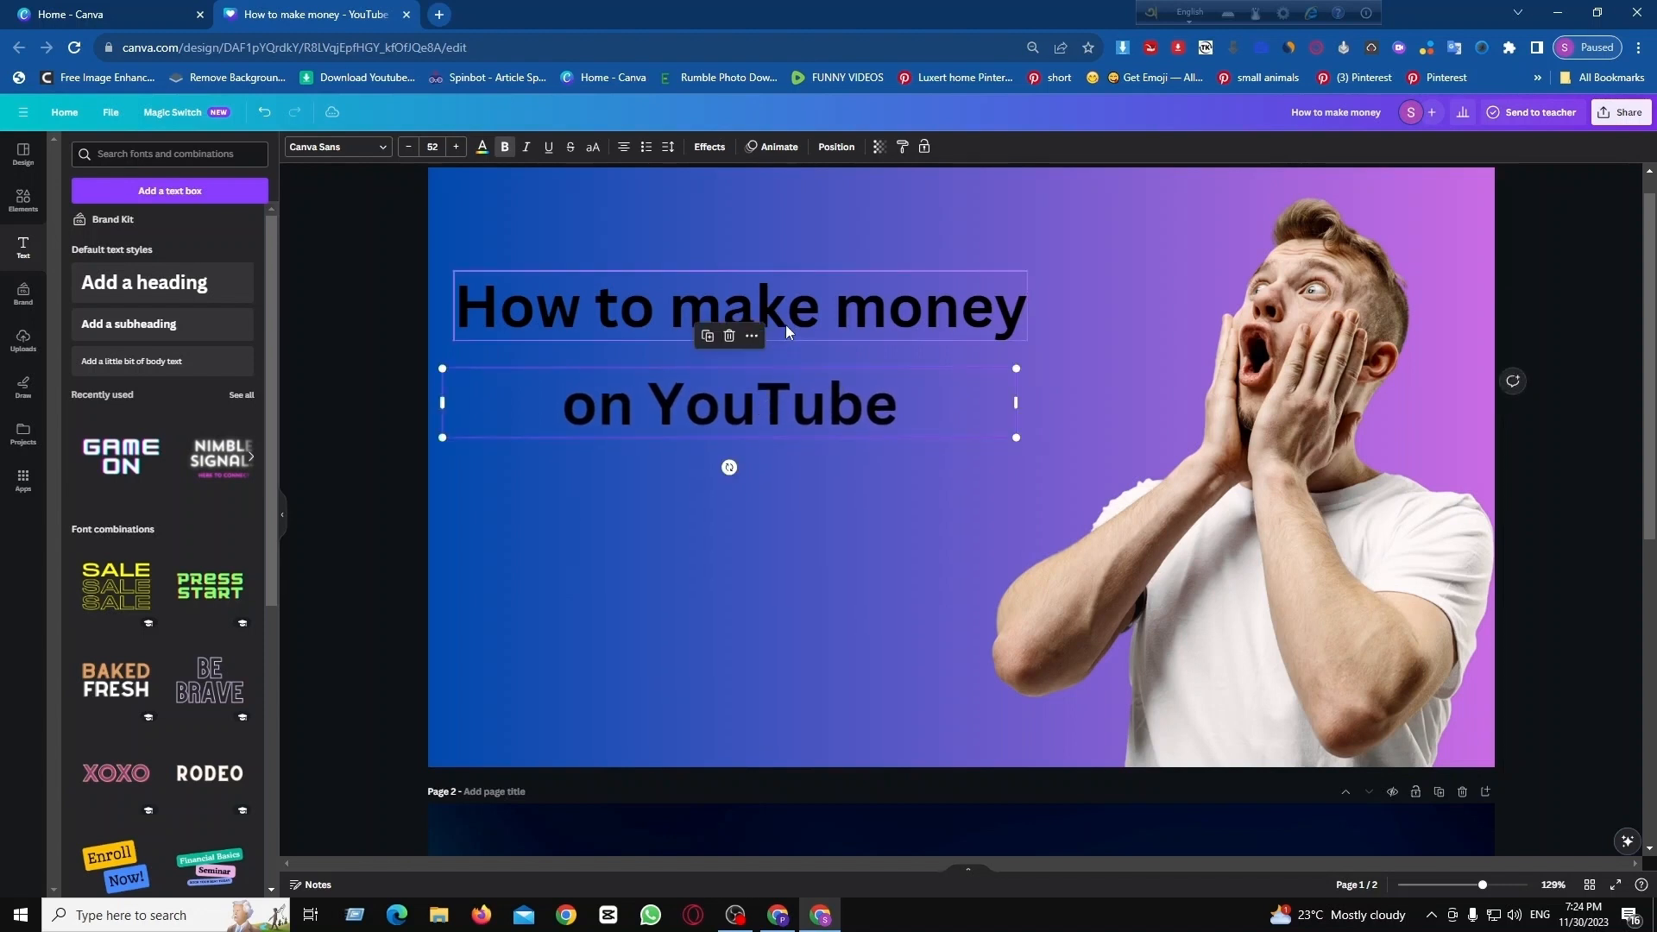
drag(1028, 339, 1164, 382)
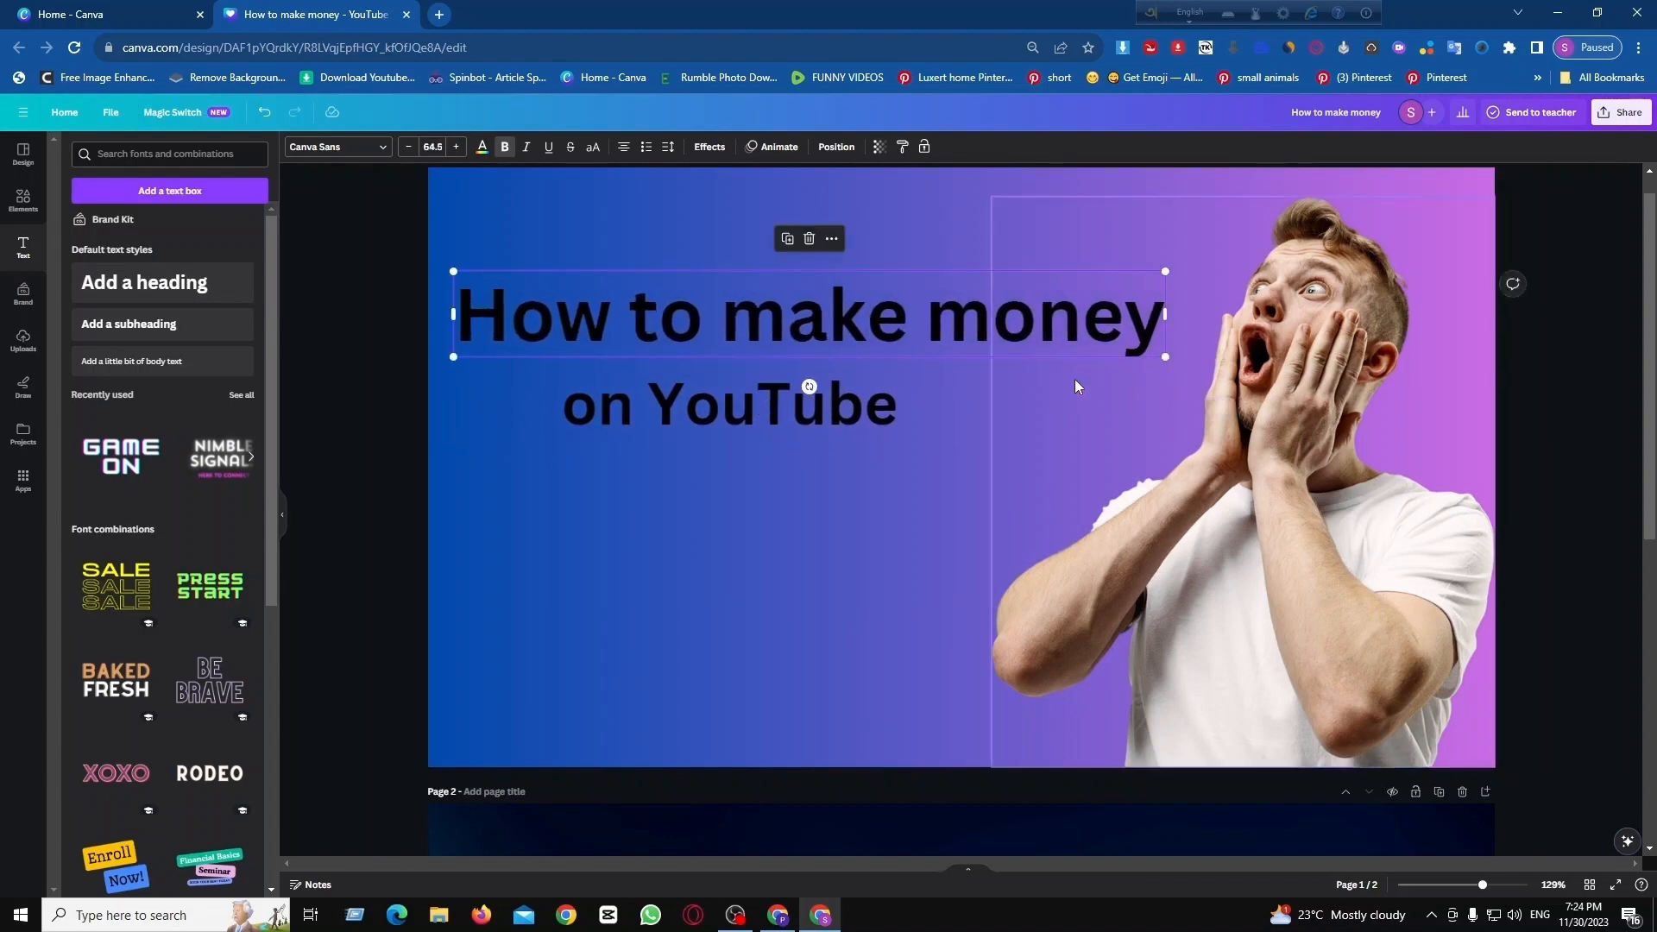
click(967, 410)
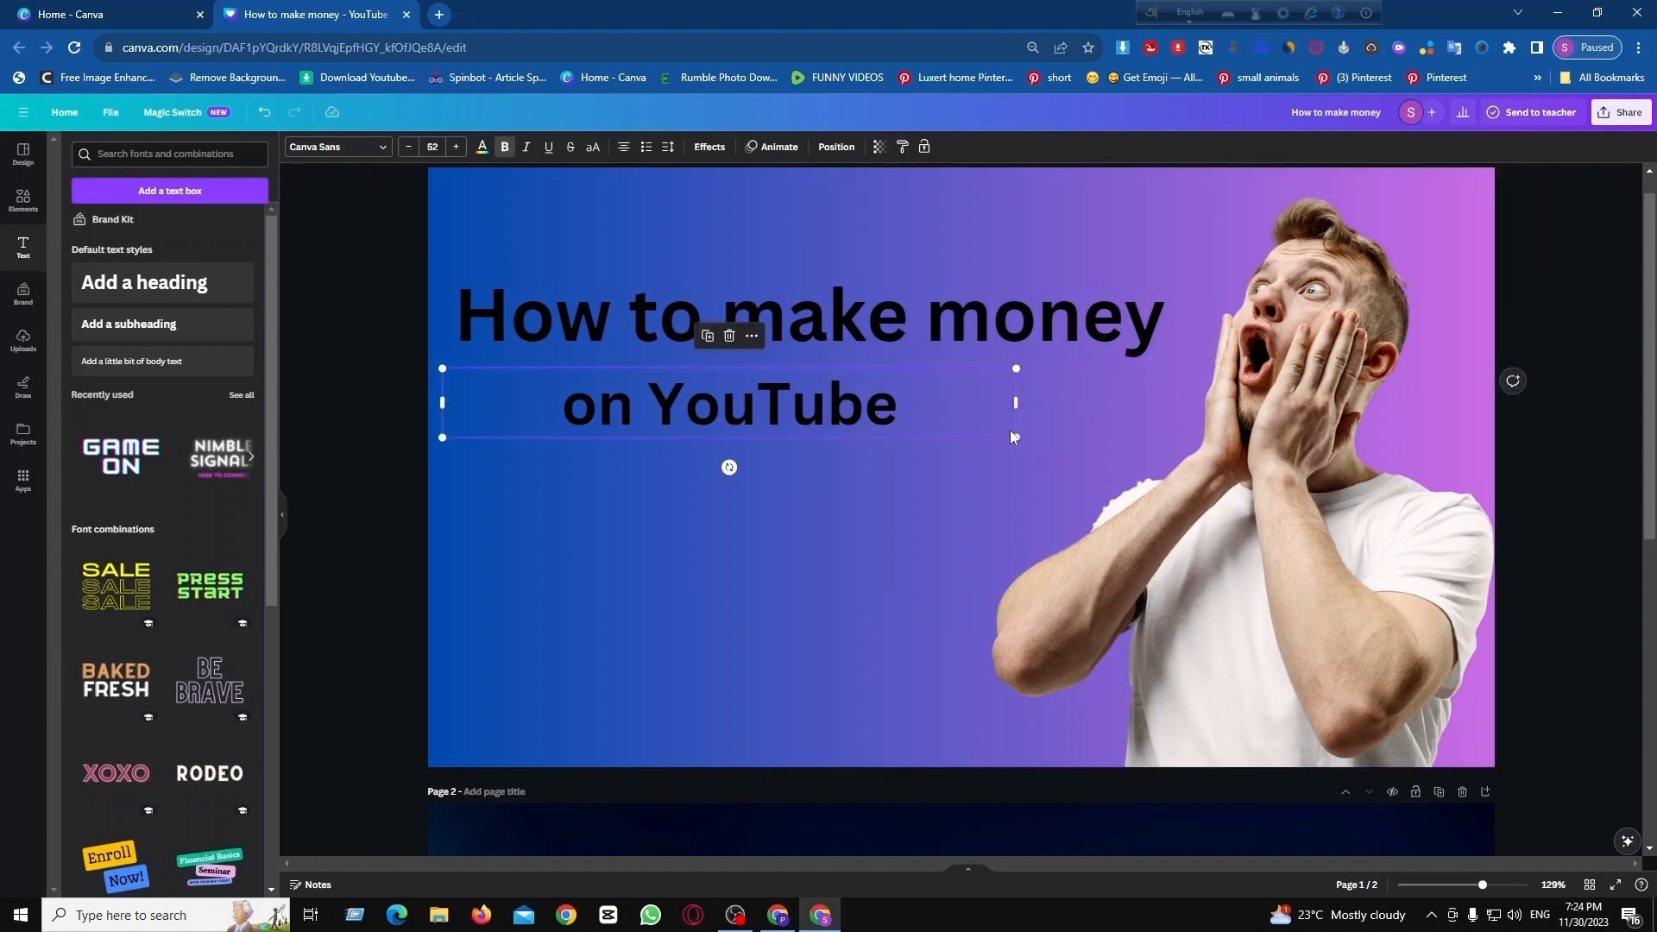
drag(1017, 434, 1228, 486)
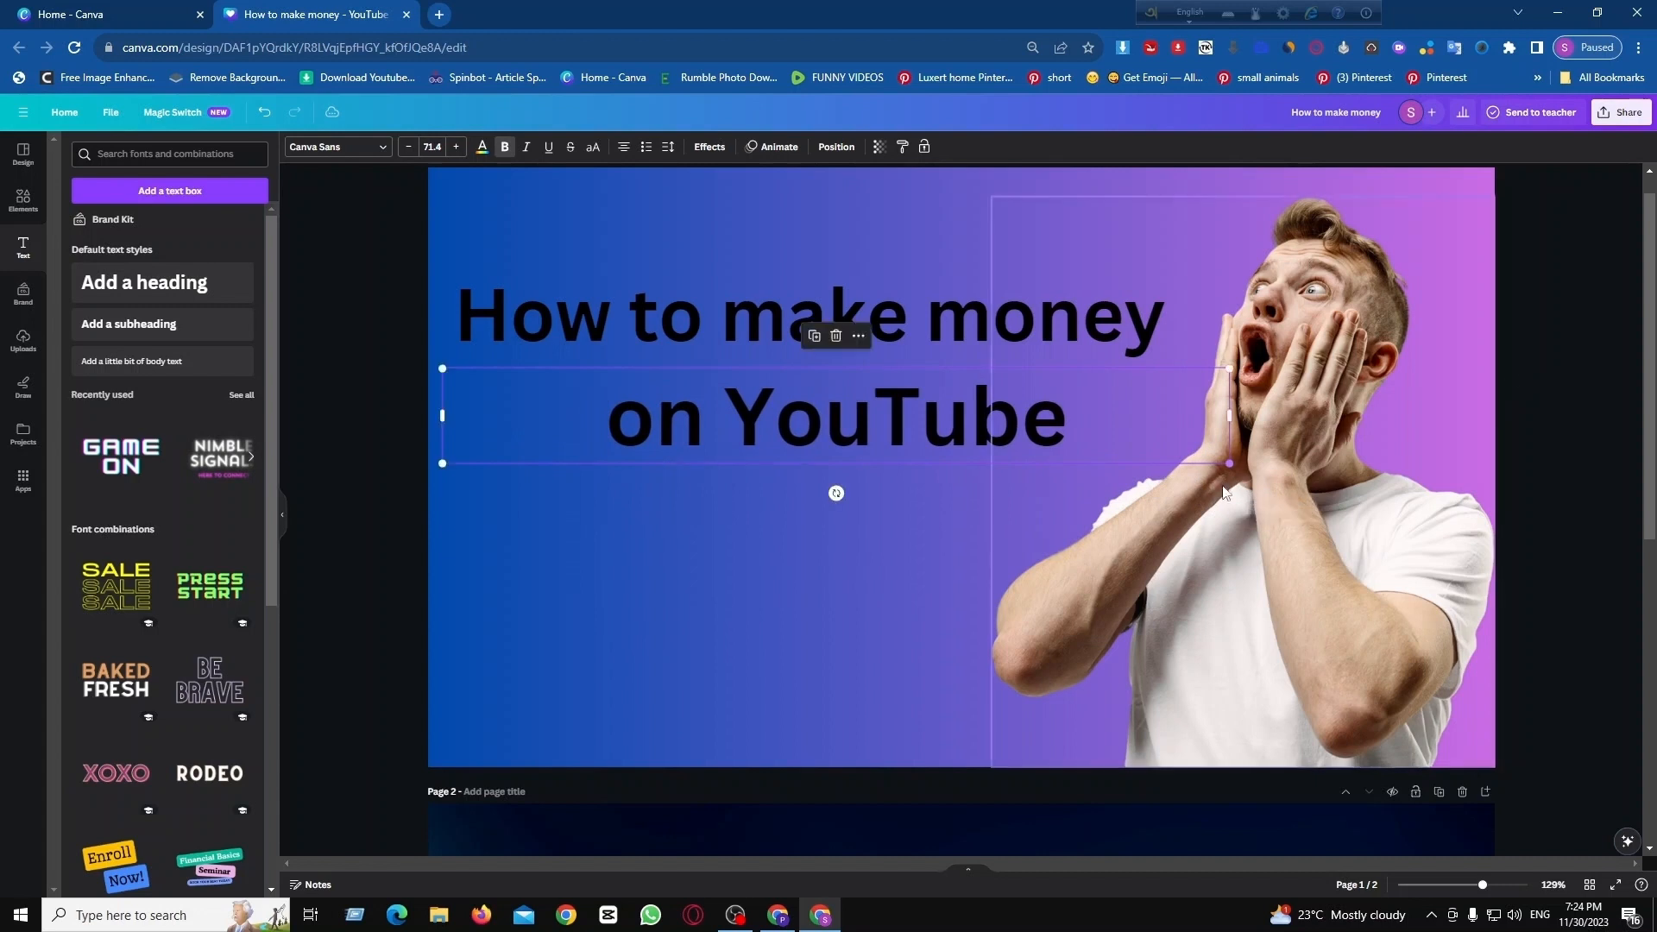
drag(955, 436, 872, 422)
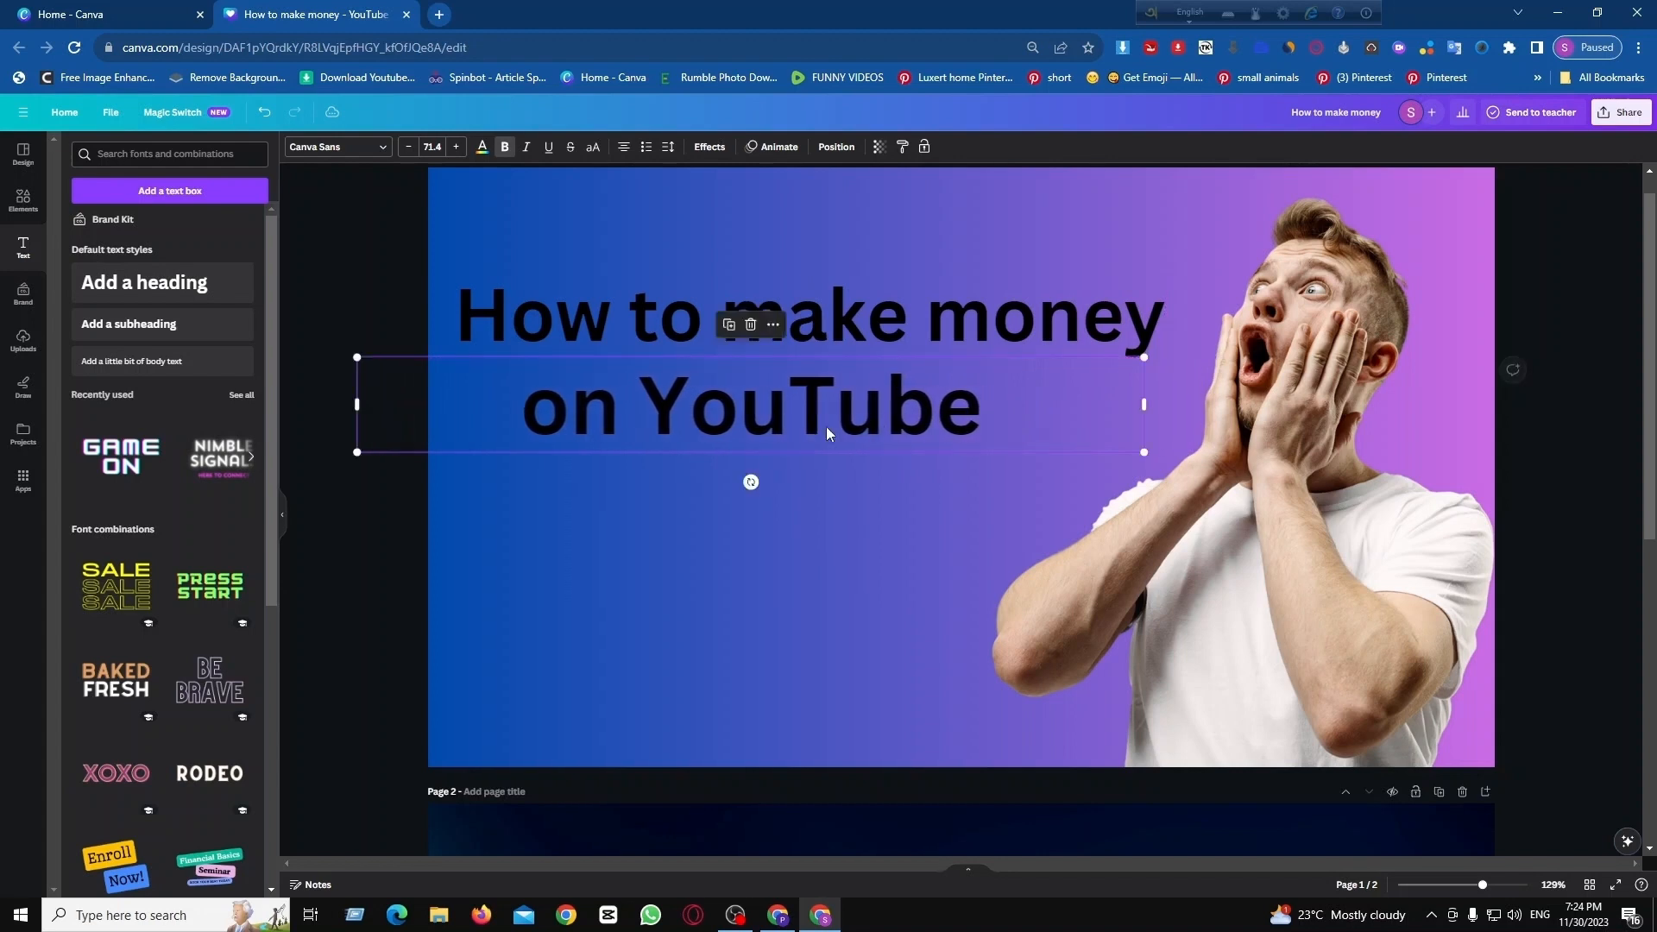
Increase the "on YouTube" heading's font size to 79.4 and center it beneath the first heading
triple_click(657, 415)
click(655, 414)
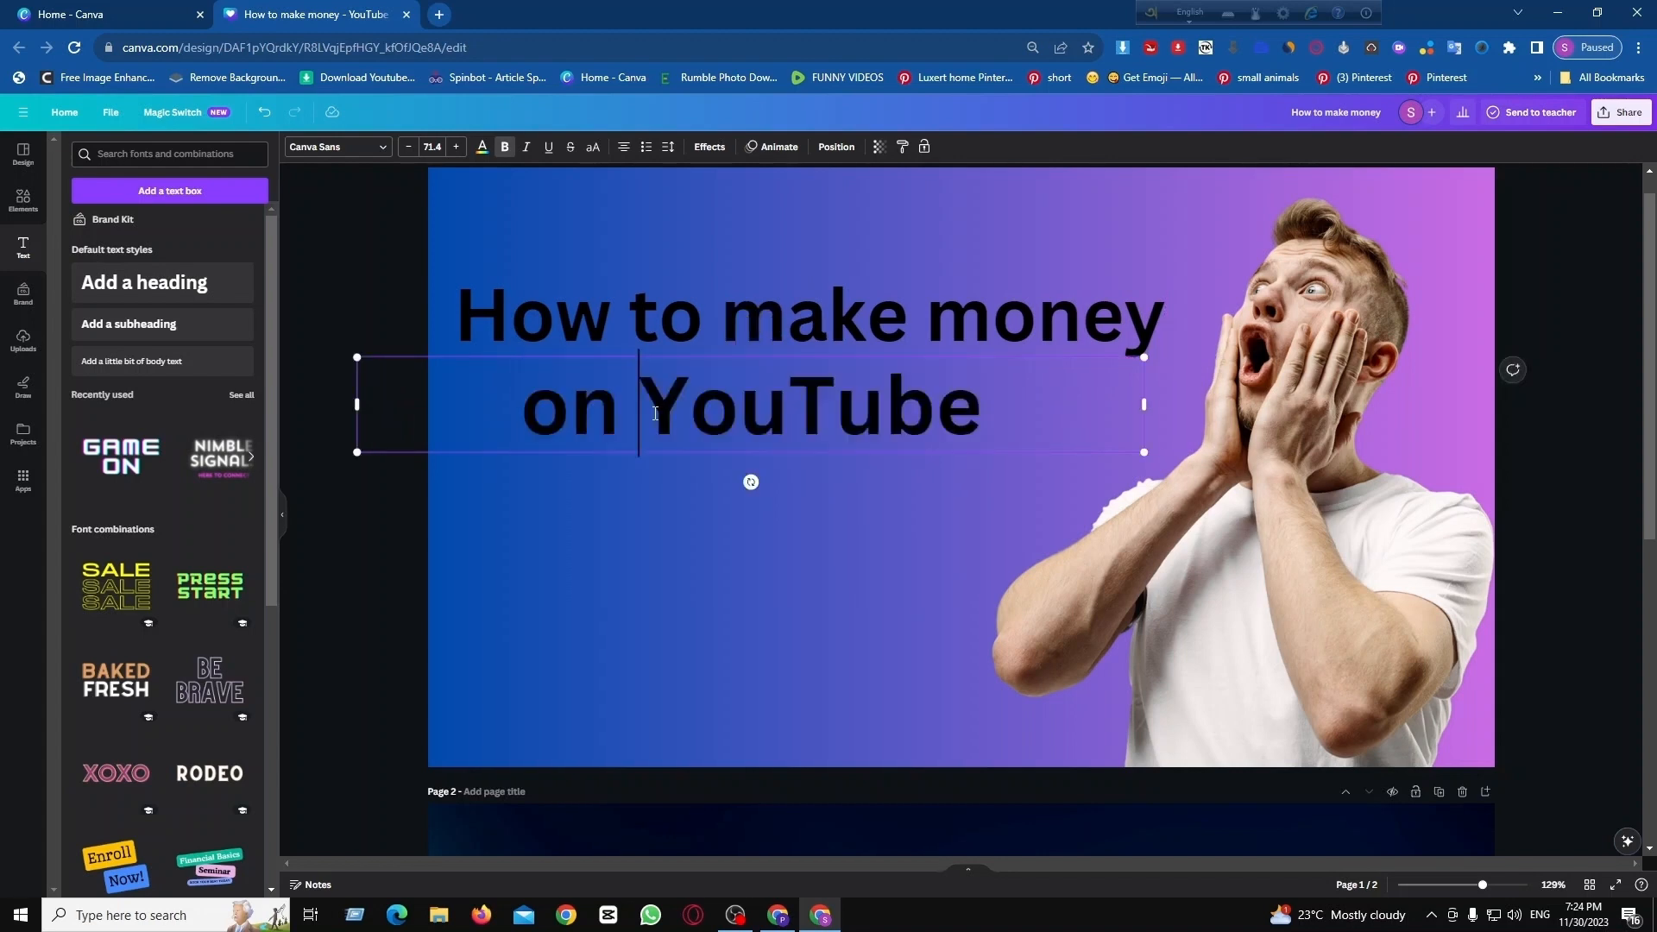
drag(660, 413, 985, 419)
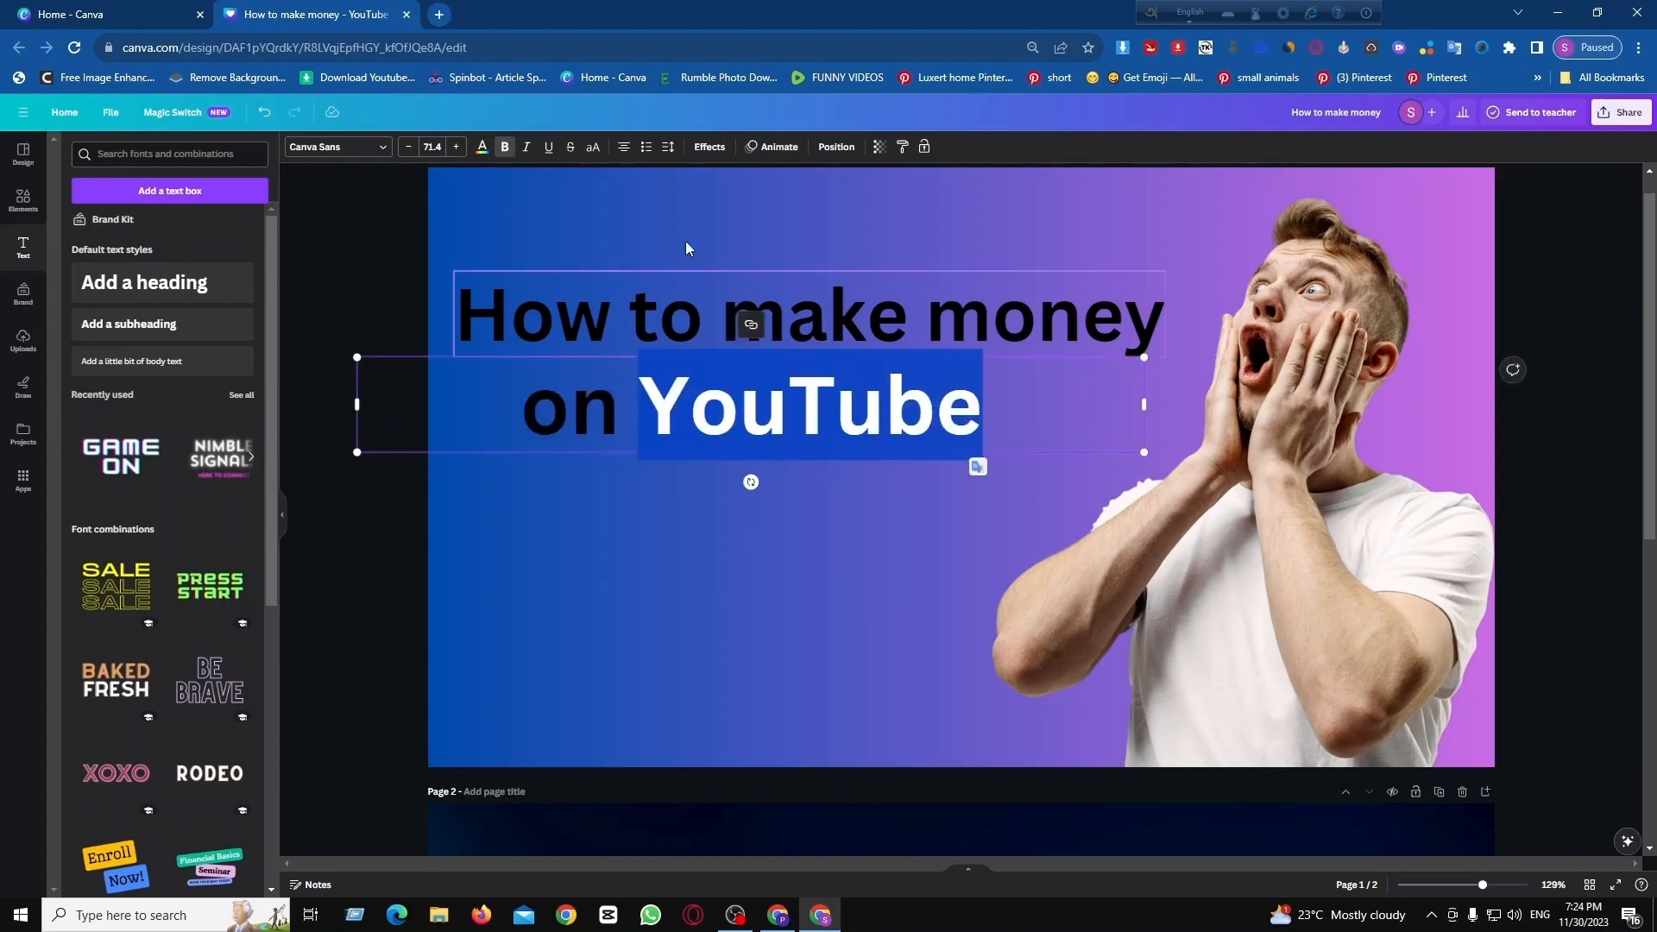
click(456, 147)
click(455, 147)
click(456, 146)
click(456, 146)
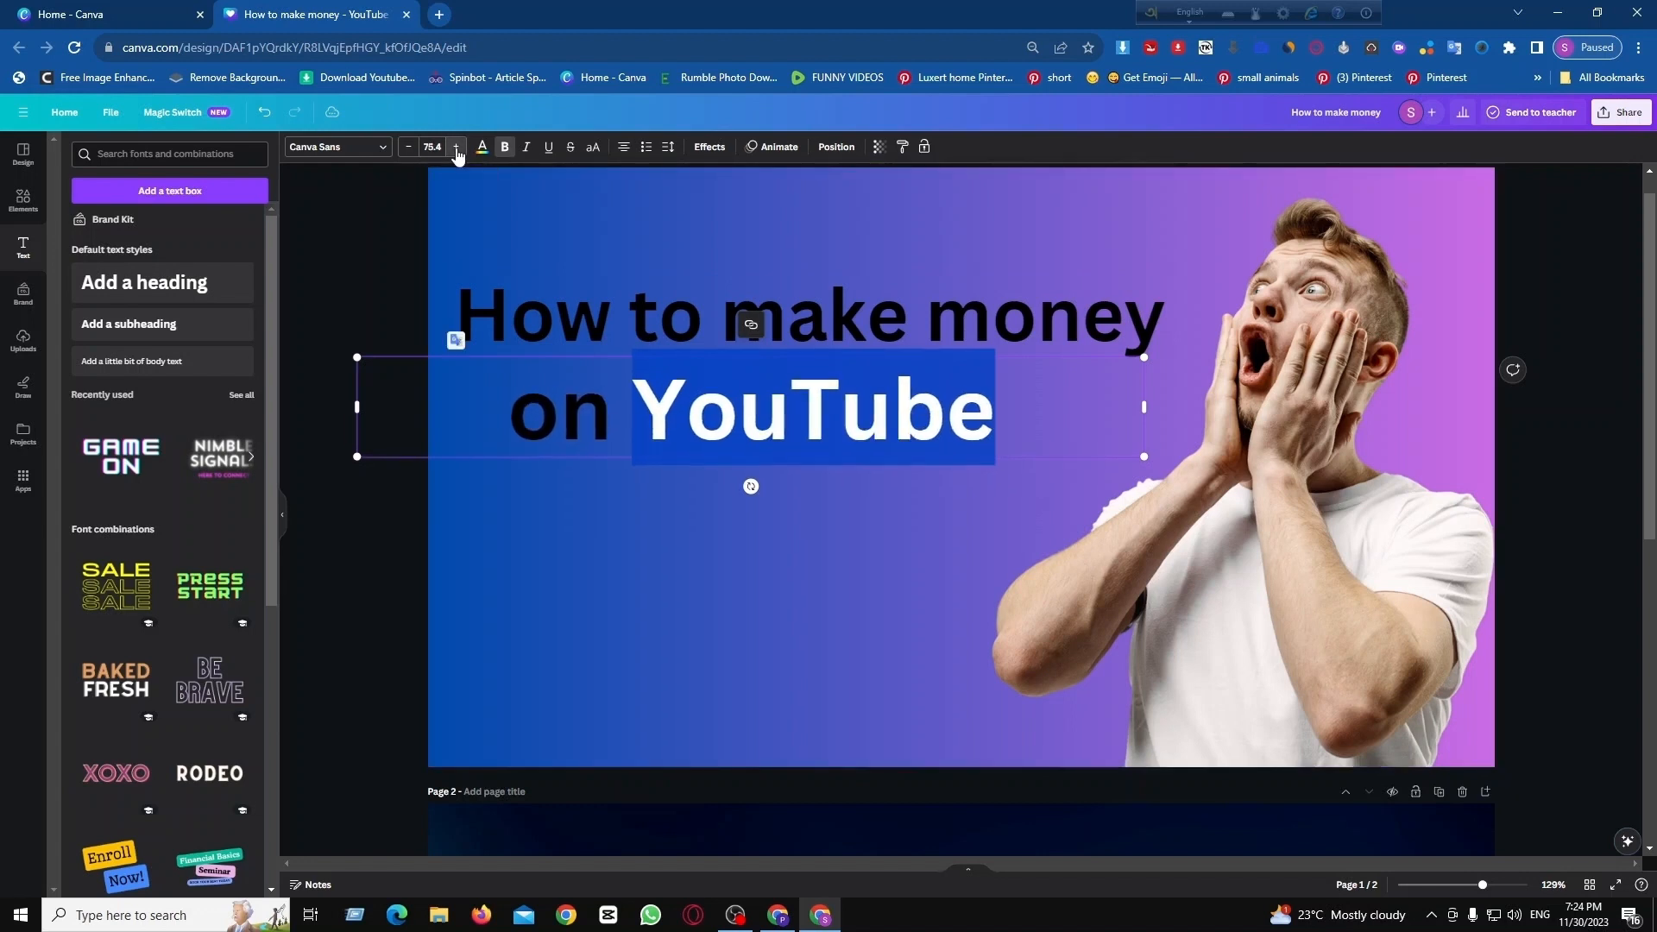
click(456, 146)
click(456, 146)
click(455, 146)
click(456, 147)
click(613, 545)
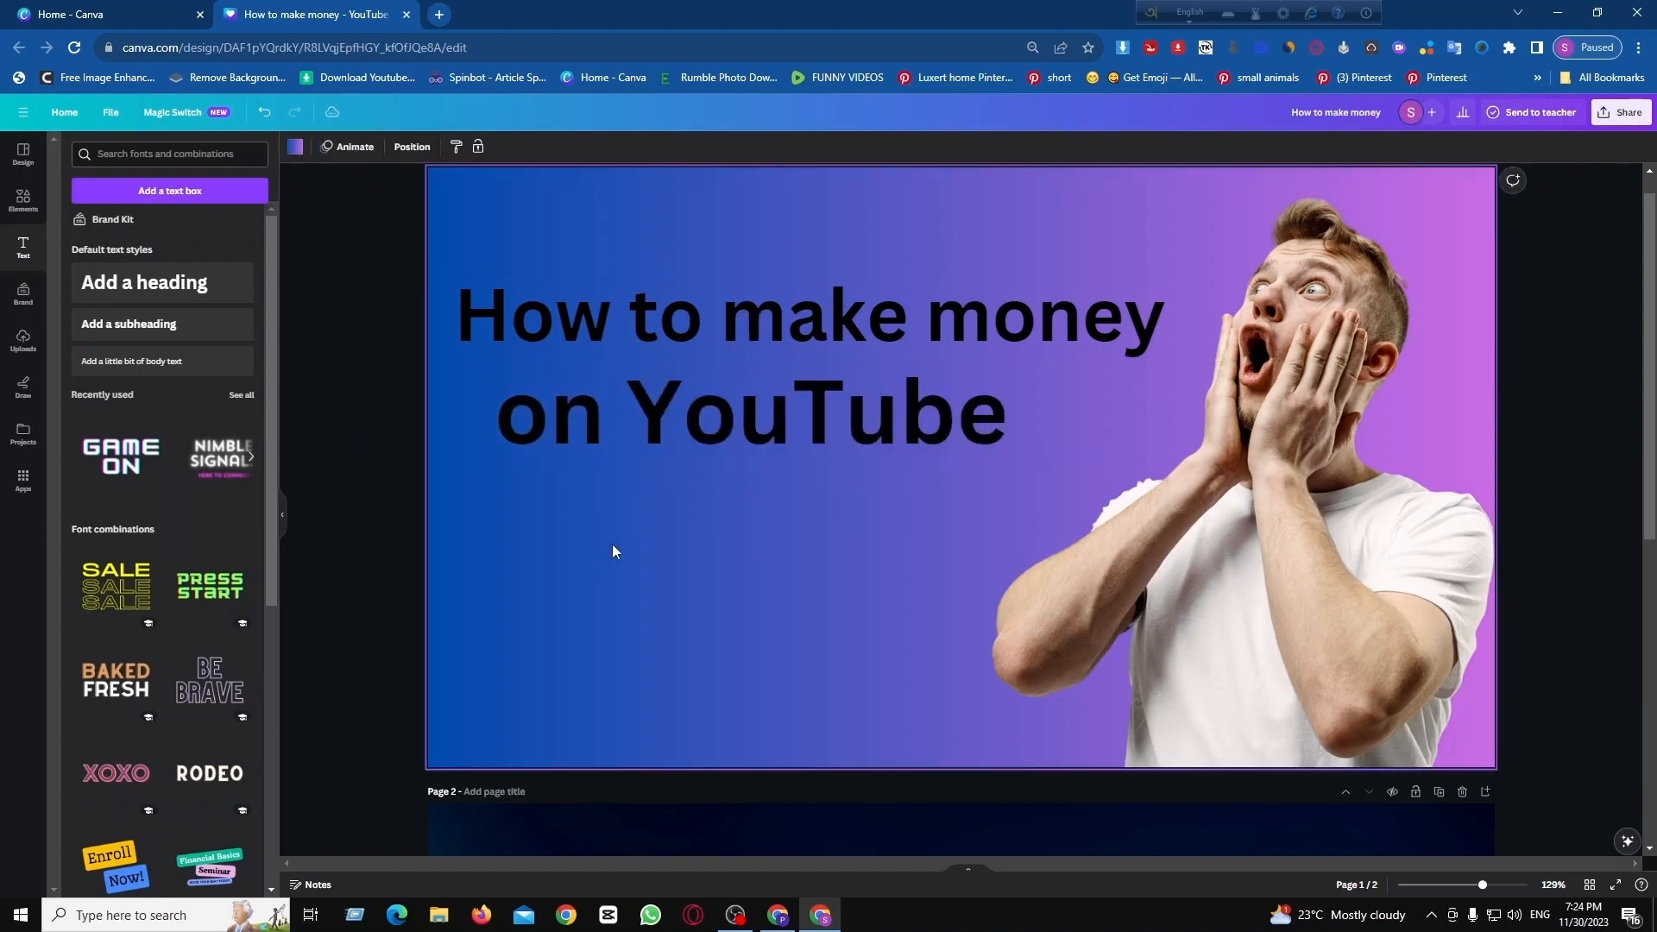
drag(798, 422, 845, 422)
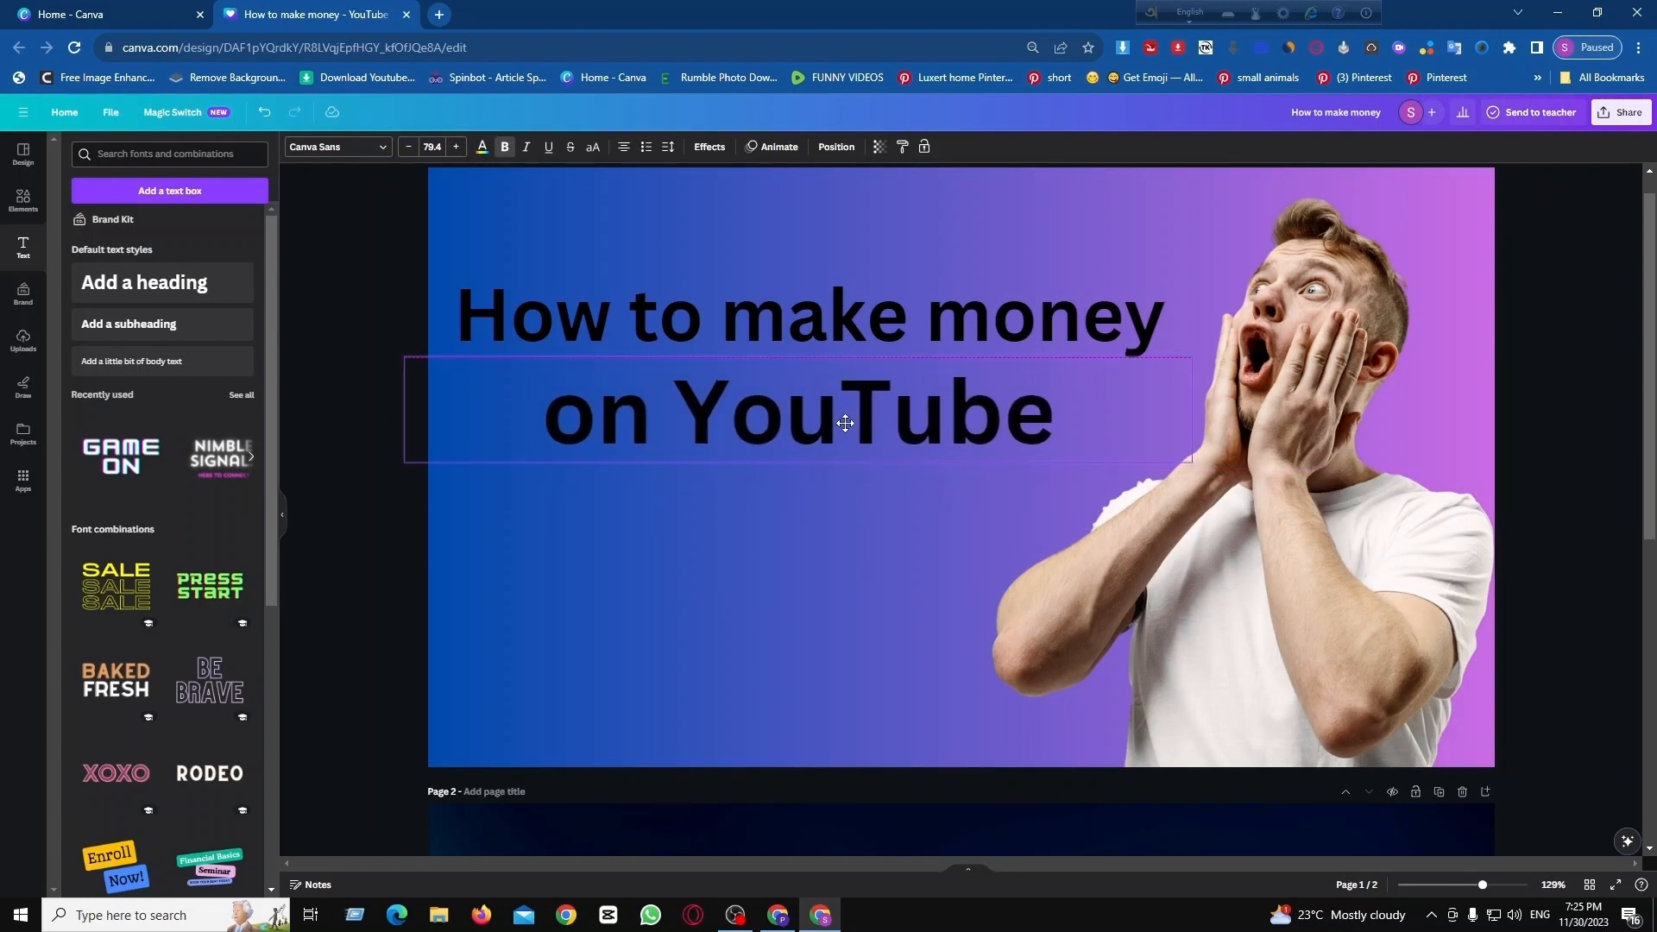
click(738, 532)
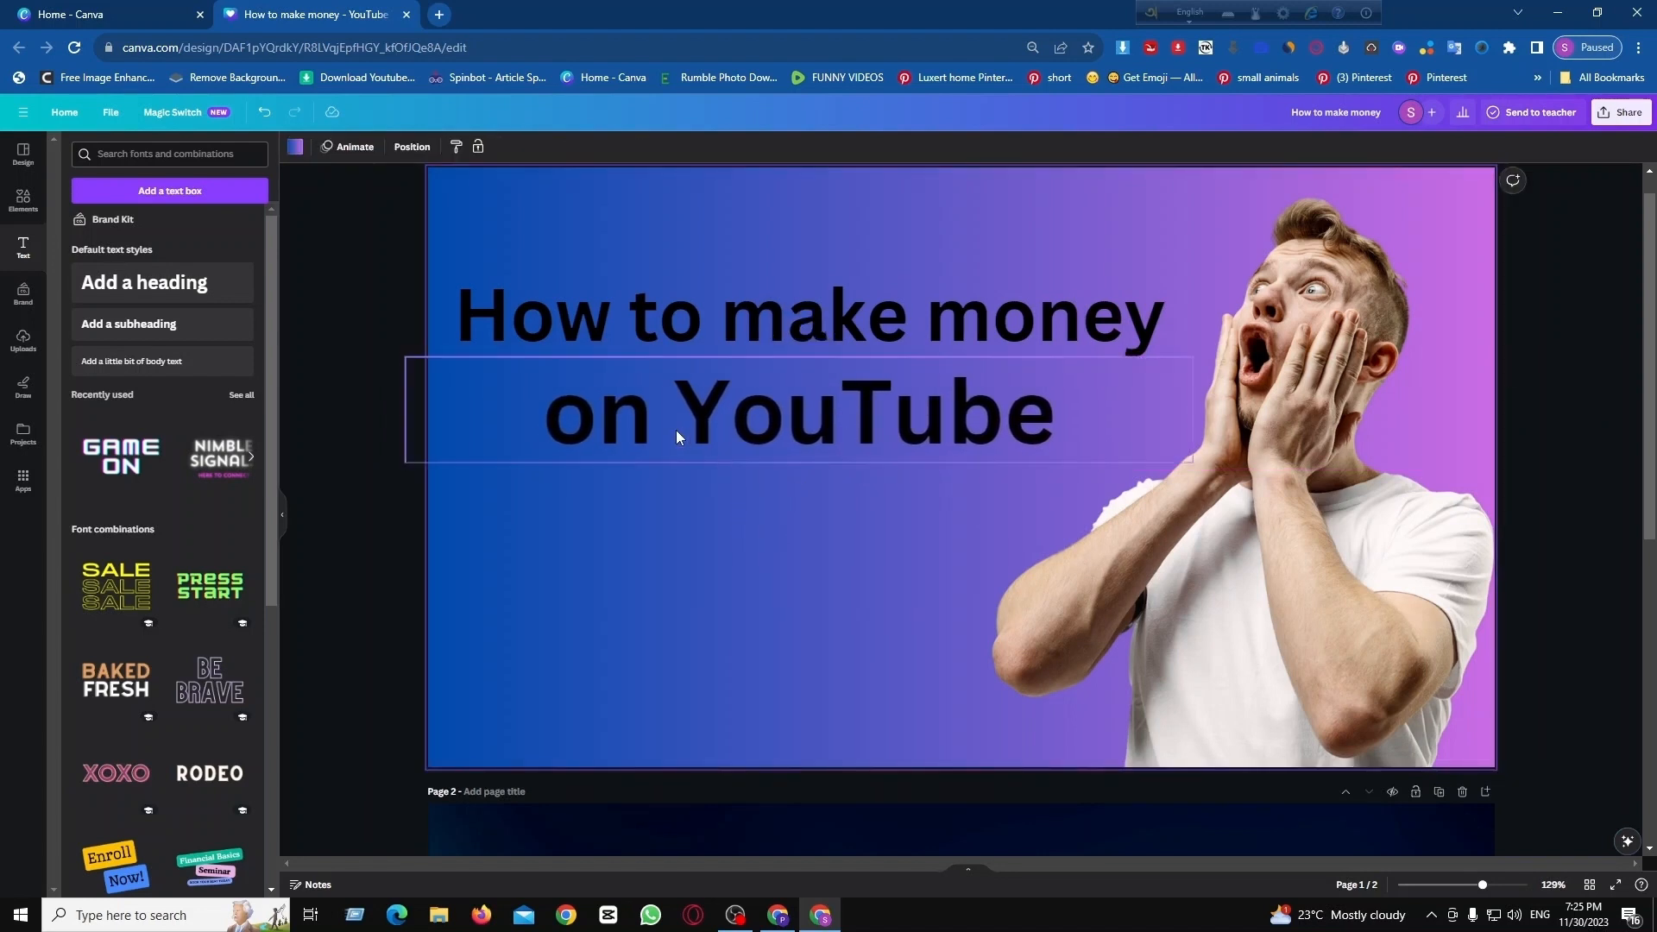
Color only the word "YouTube" in the second heading with the default solid red
click(696, 411)
click(696, 412)
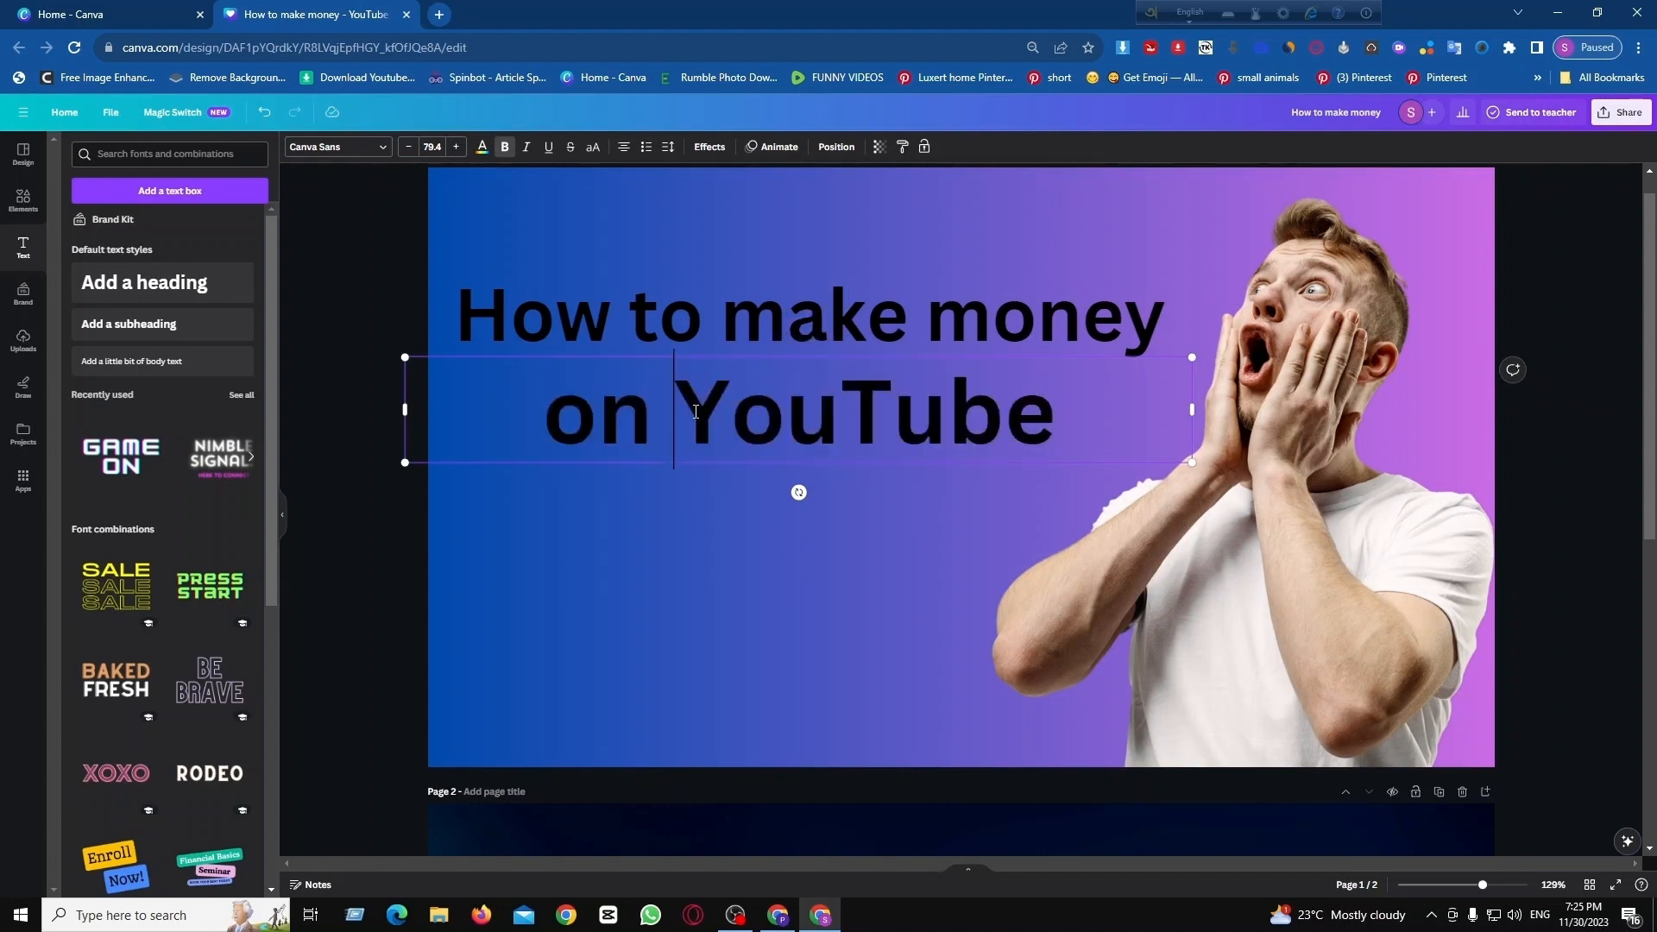
double_click(951, 414)
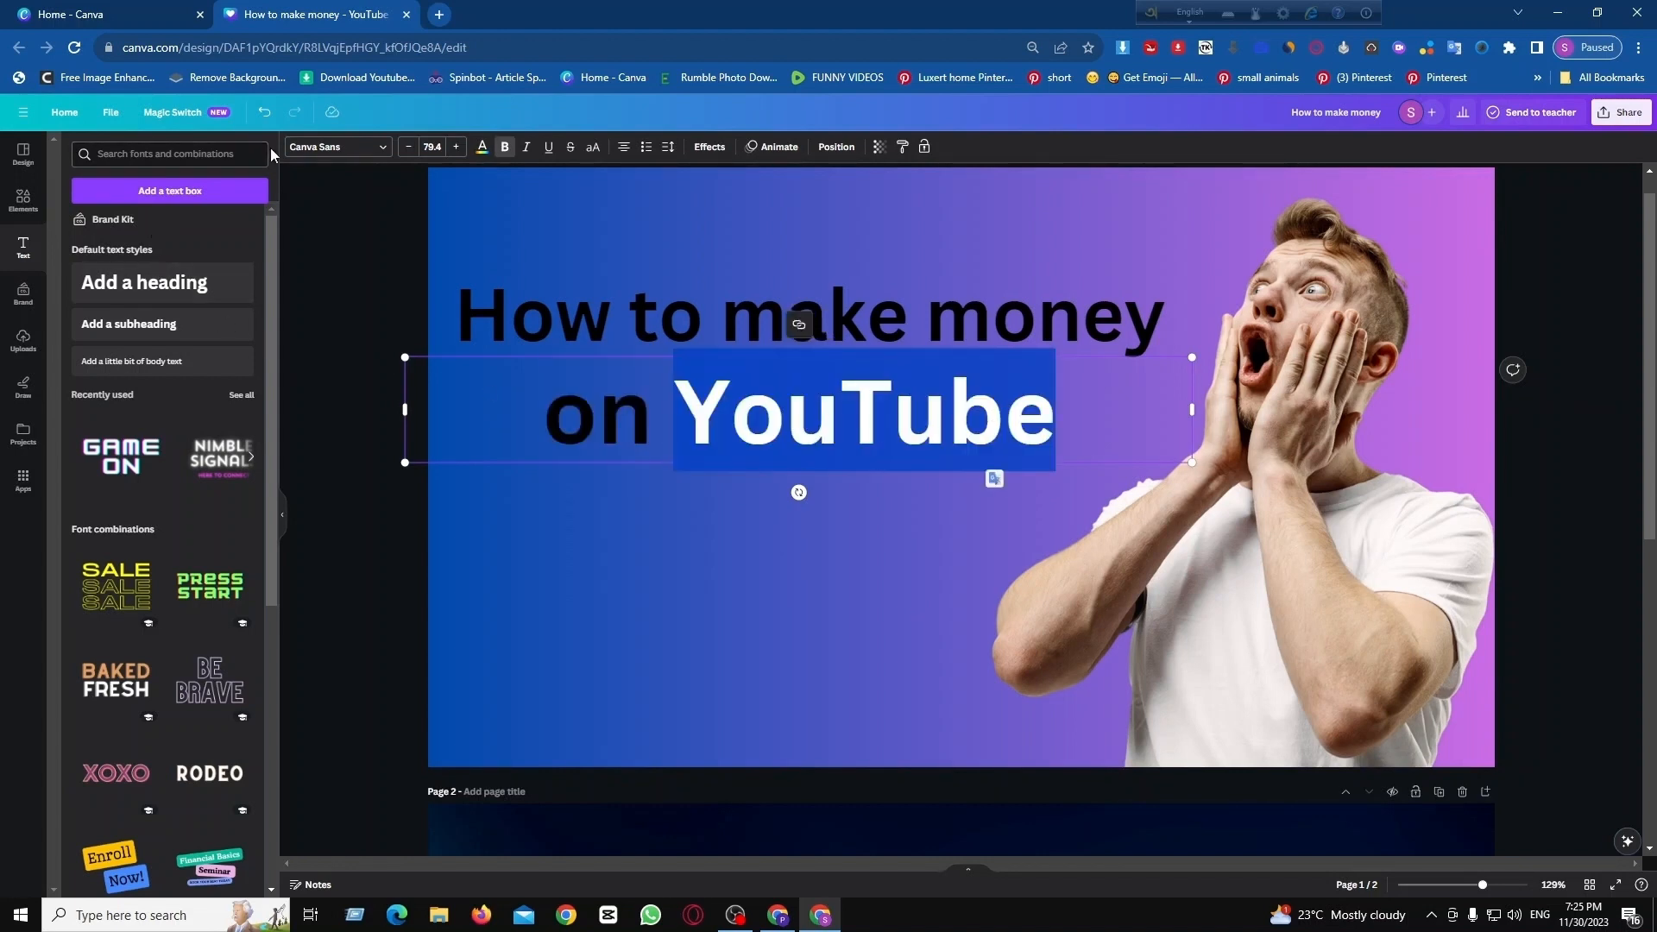
click(482, 147)
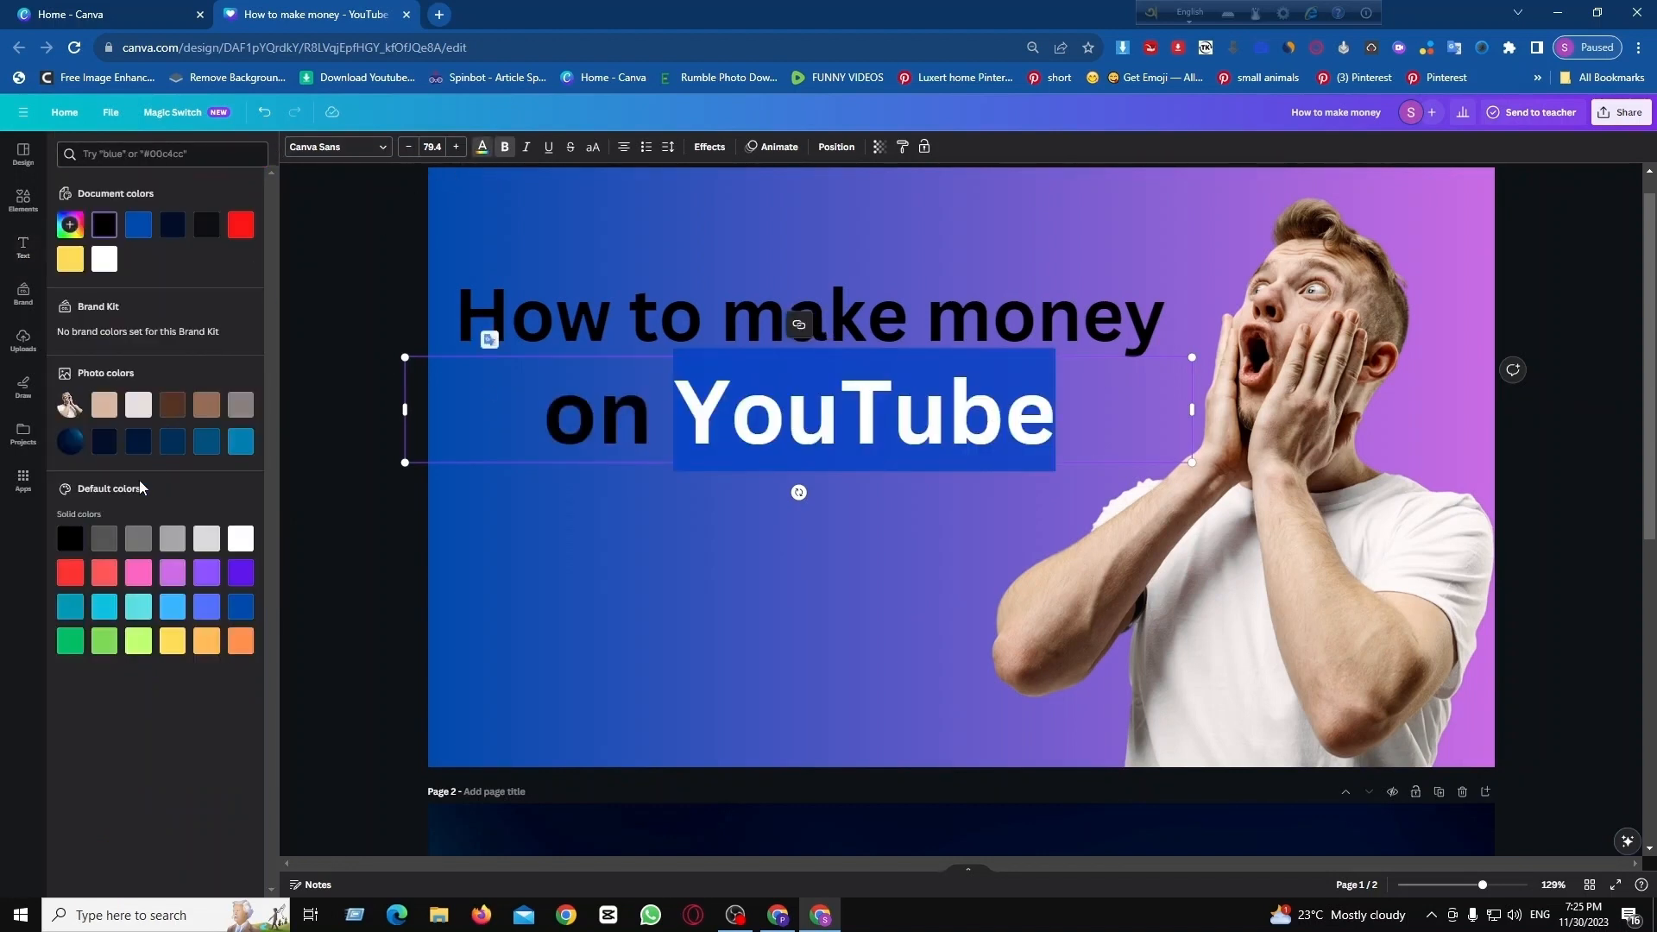
click(70, 574)
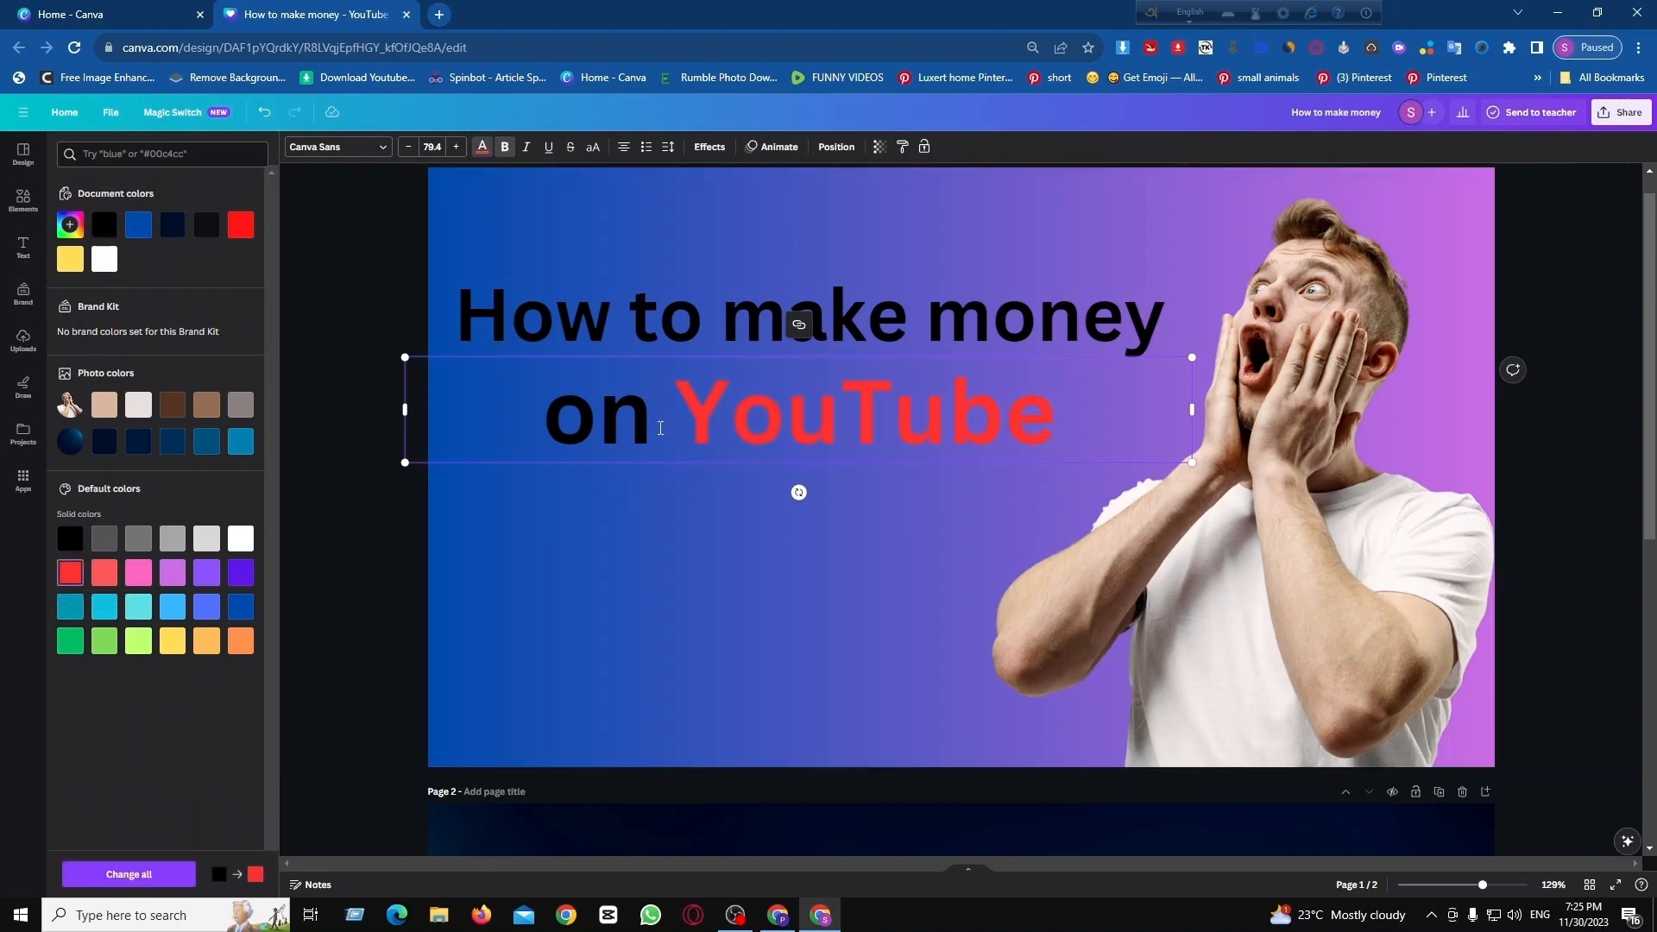
Color the word "on" and the whole "How to make money" heading white
drag(652, 424, 544, 426)
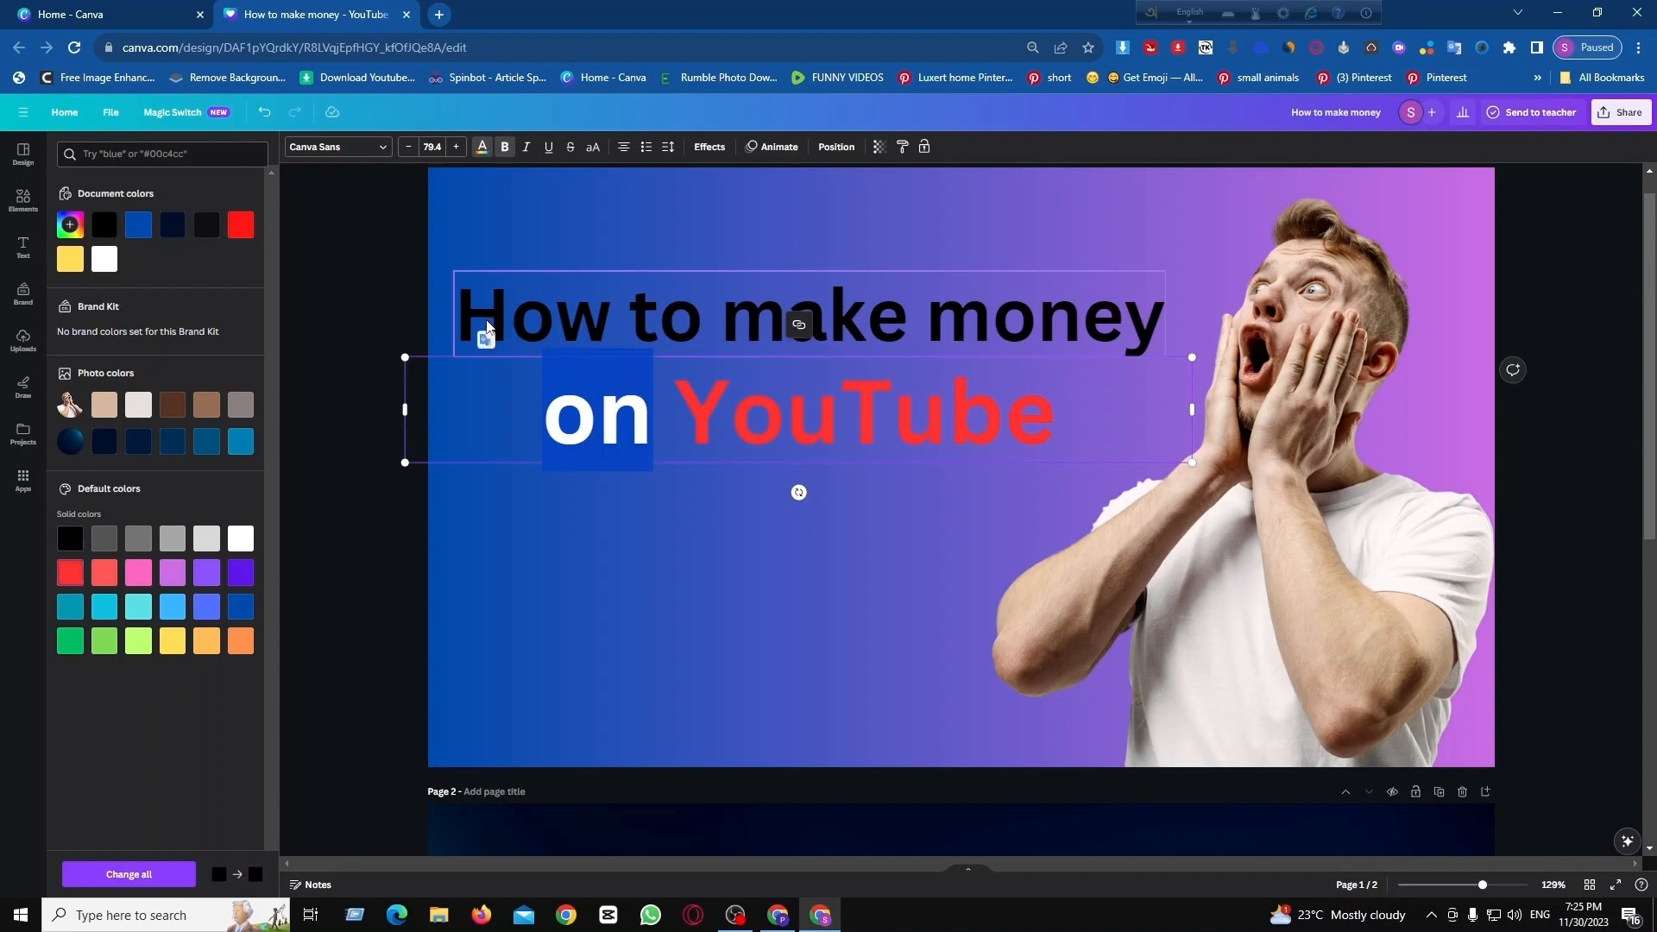
click(104, 259)
click(1057, 343)
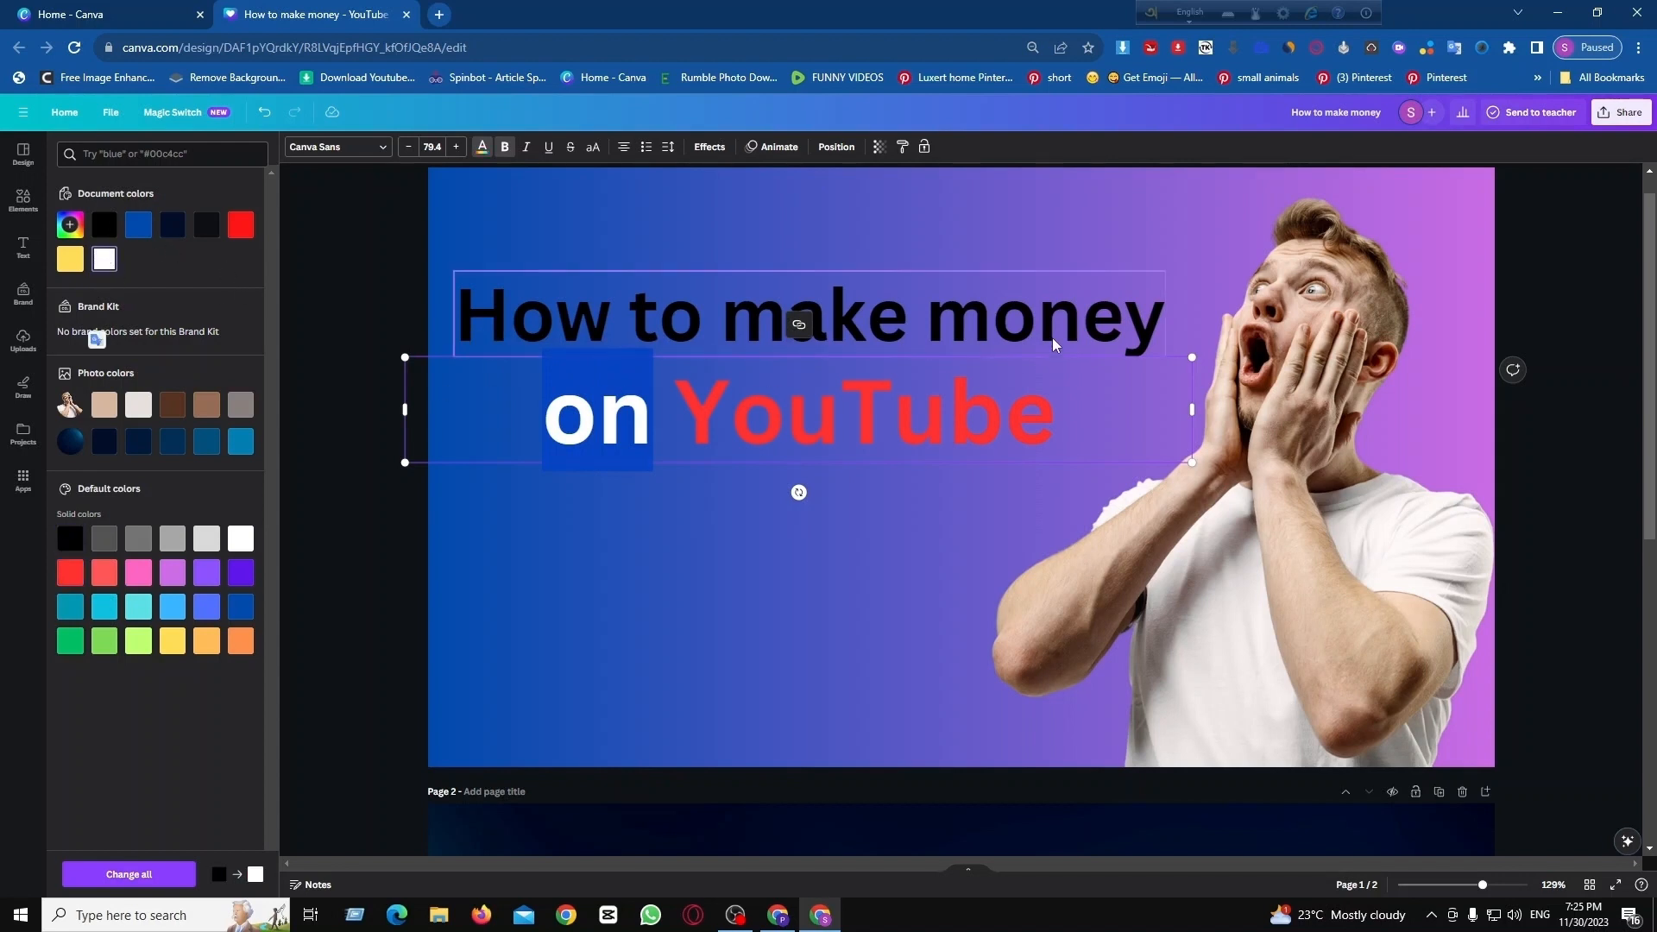
double_click(1114, 337)
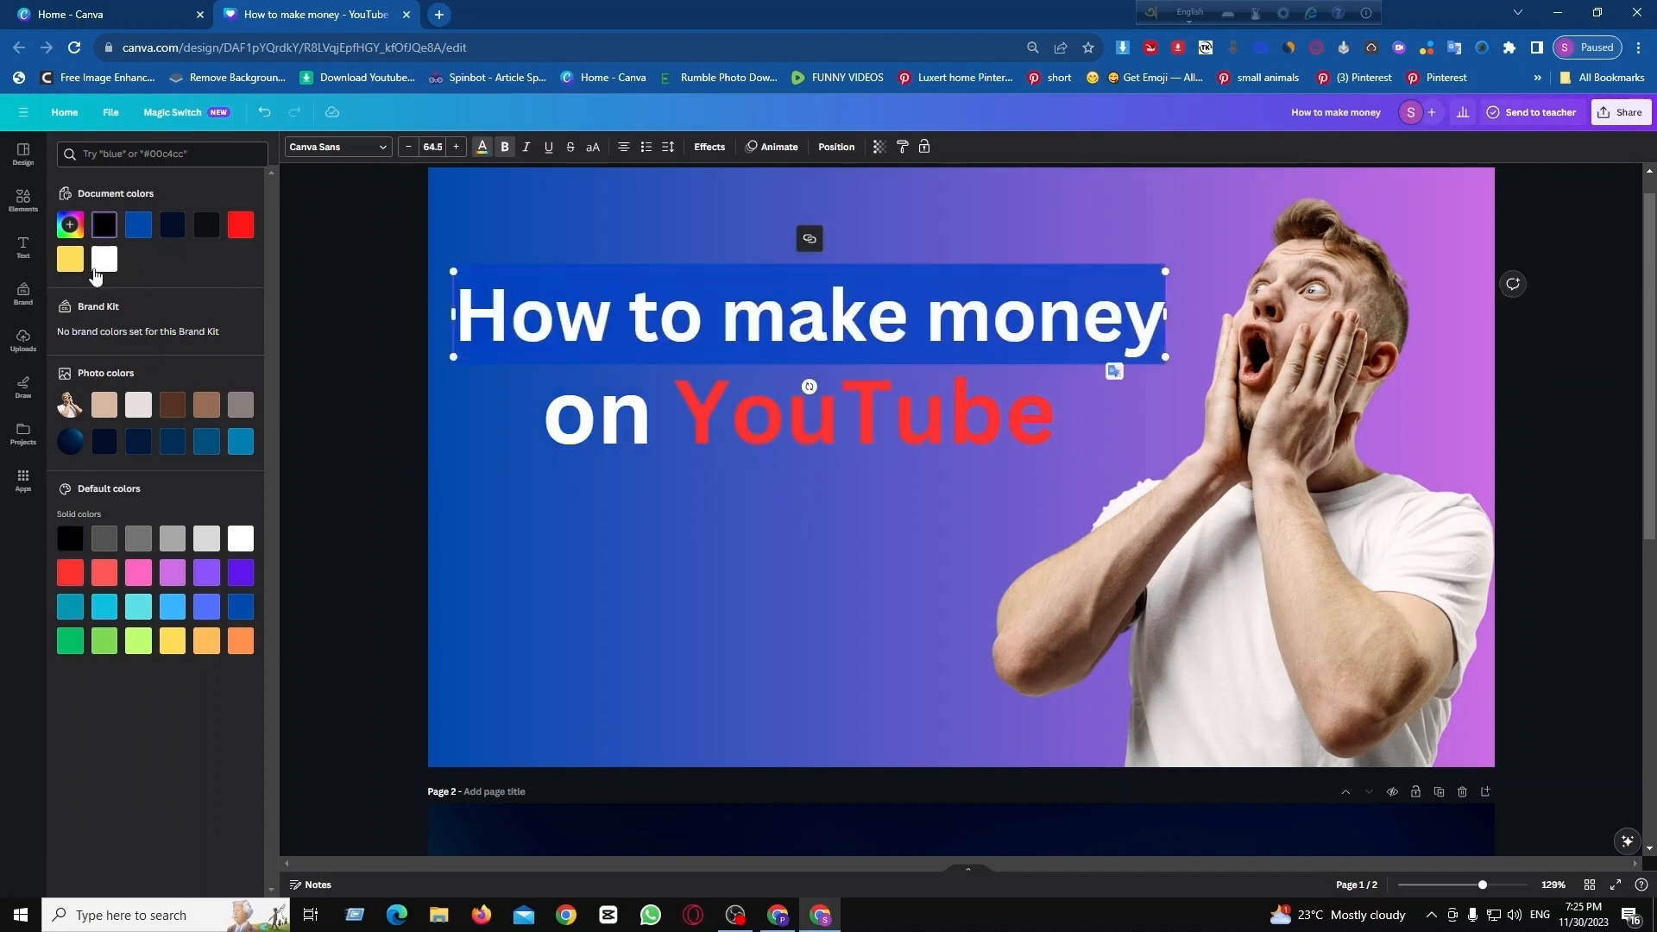
click(96, 268)
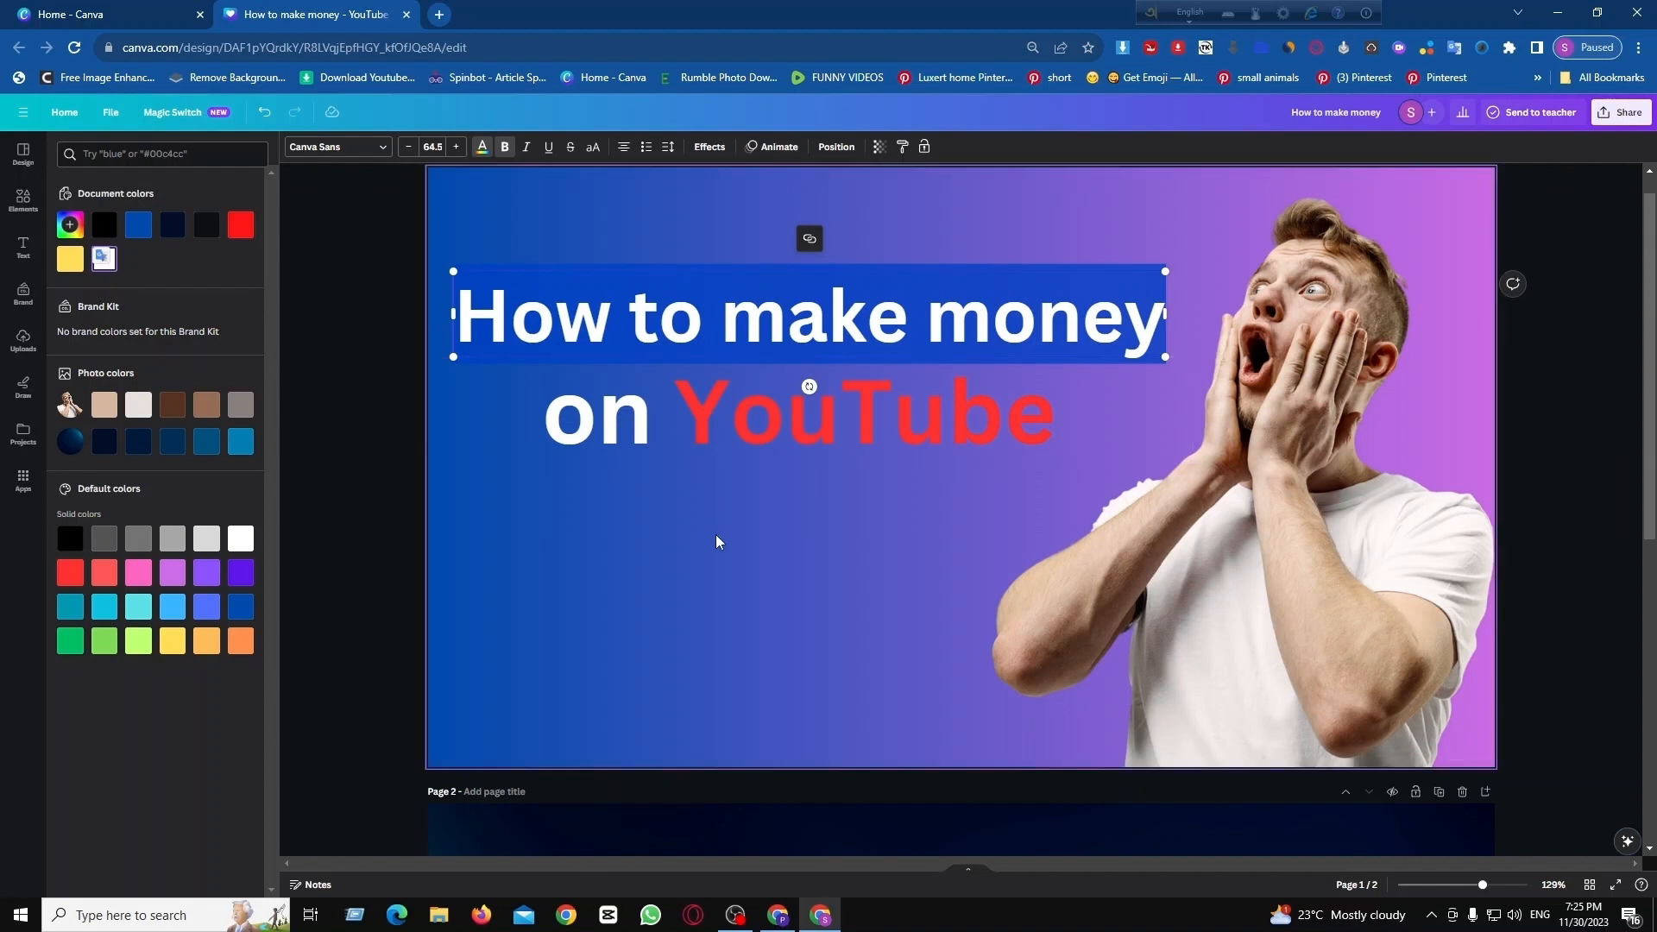
click(724, 508)
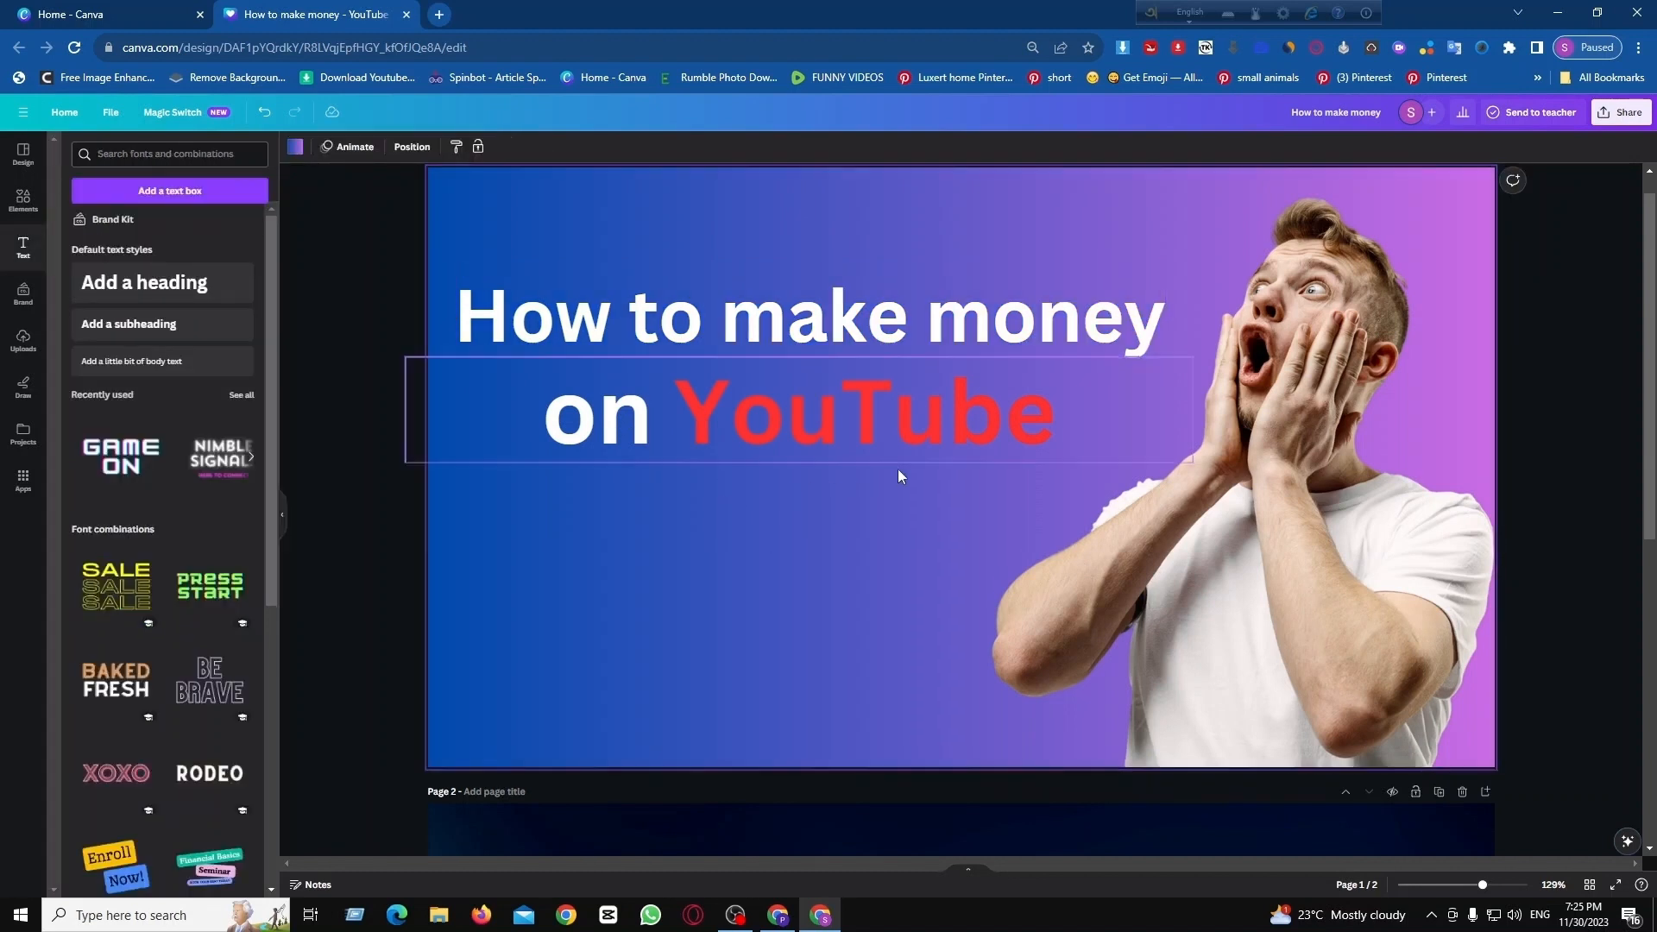
Nudge the first heading slightly left and the "on YouTube" heading slightly down and right to fine-tune their placement
click(858, 343)
drag(858, 343, 853, 340)
drag(858, 416, 864, 420)
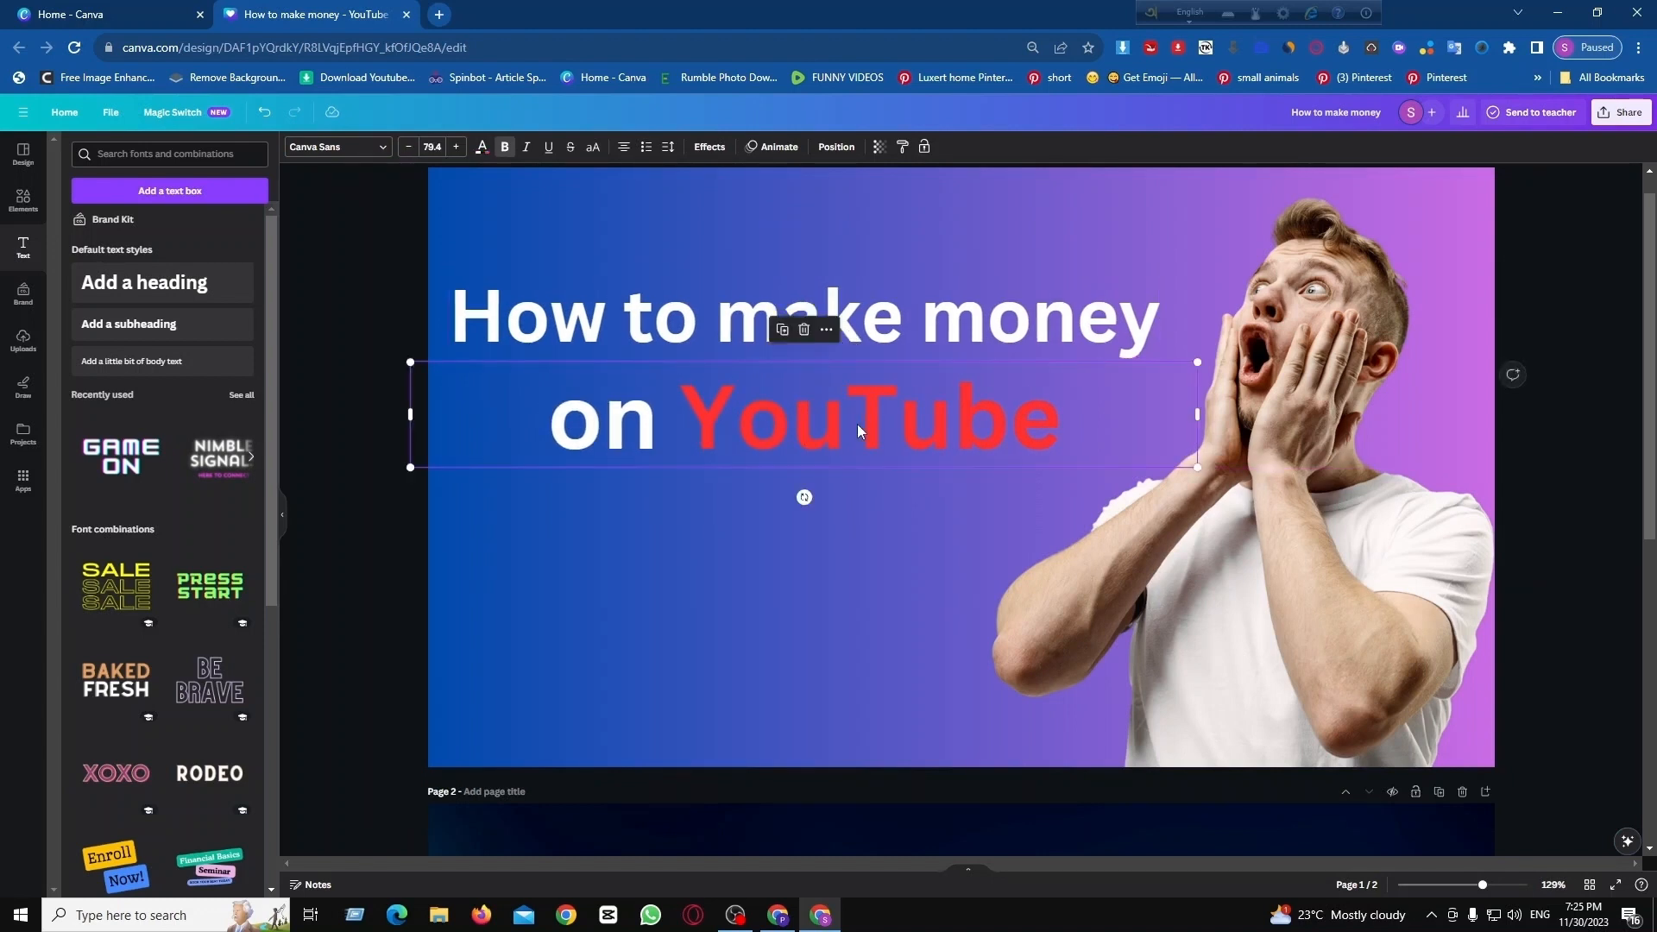
click(773, 567)
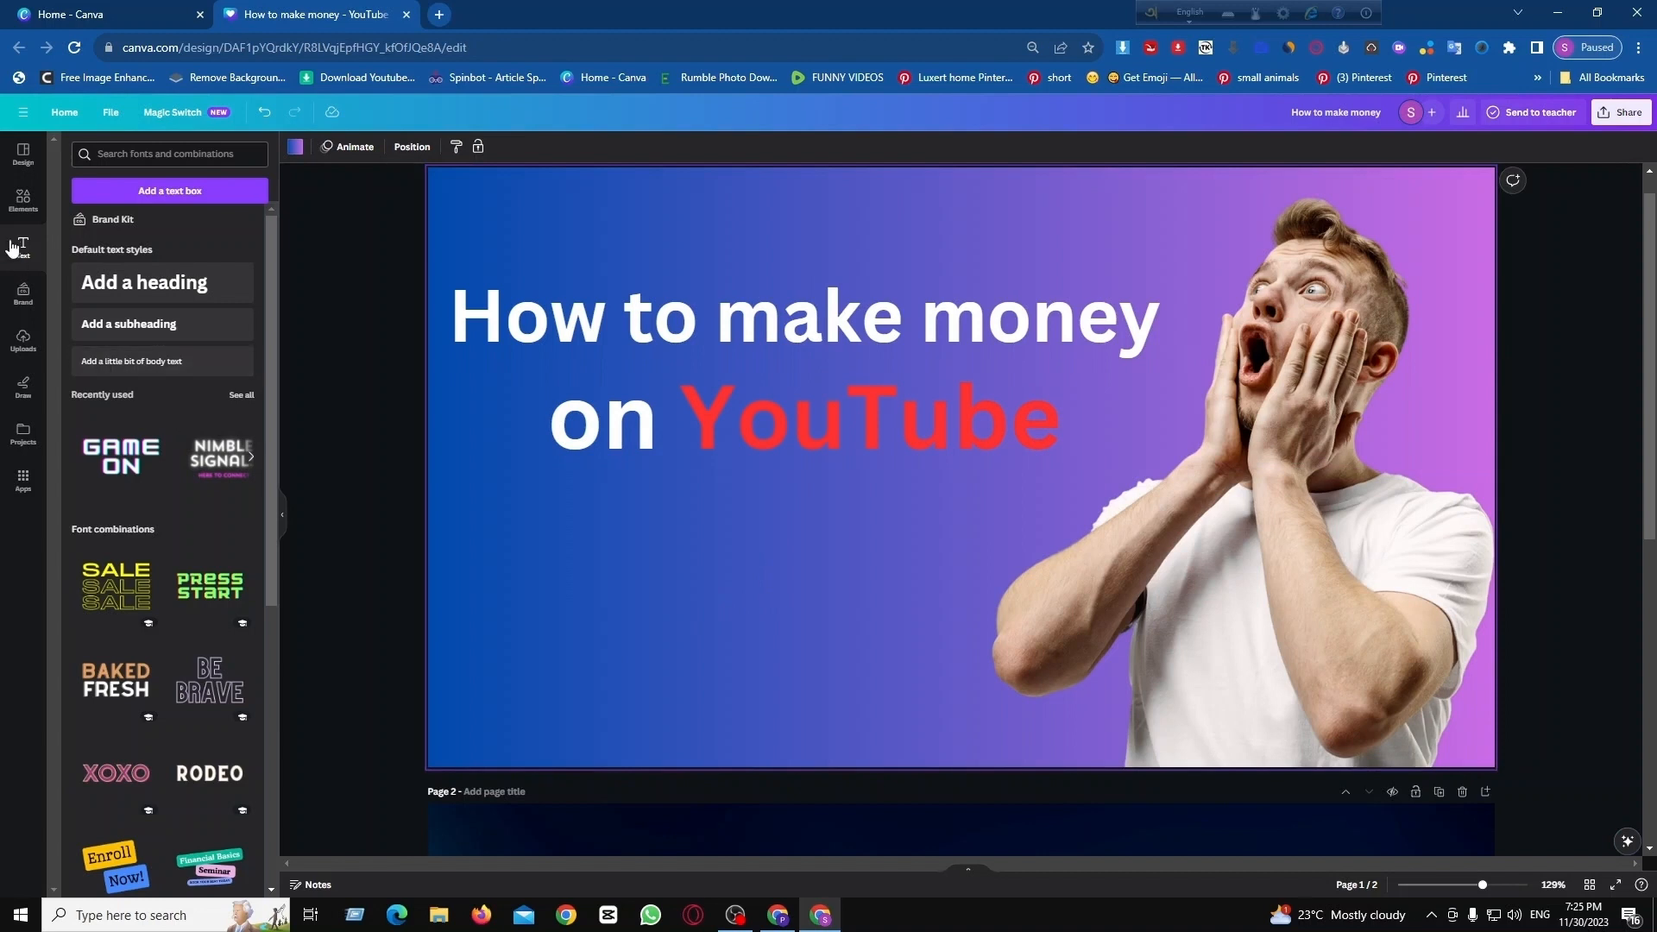
Search the elements for "youtube icon" and add the orange-red rounded play button graphic to page 1
click(34, 214)
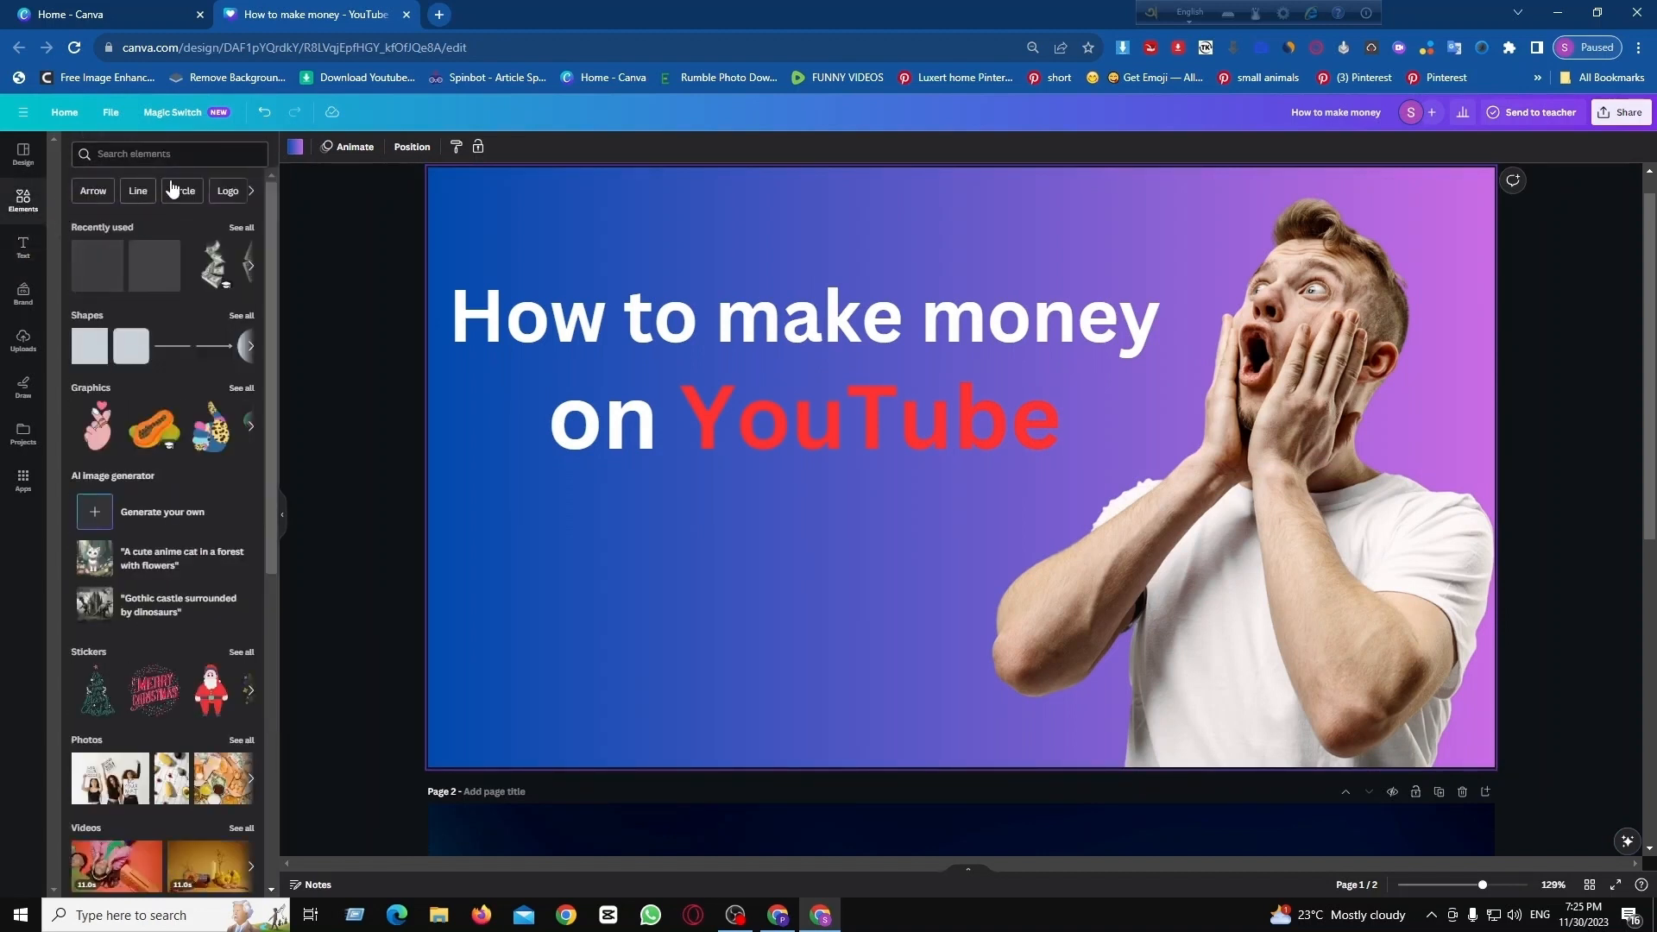
click(162, 154)
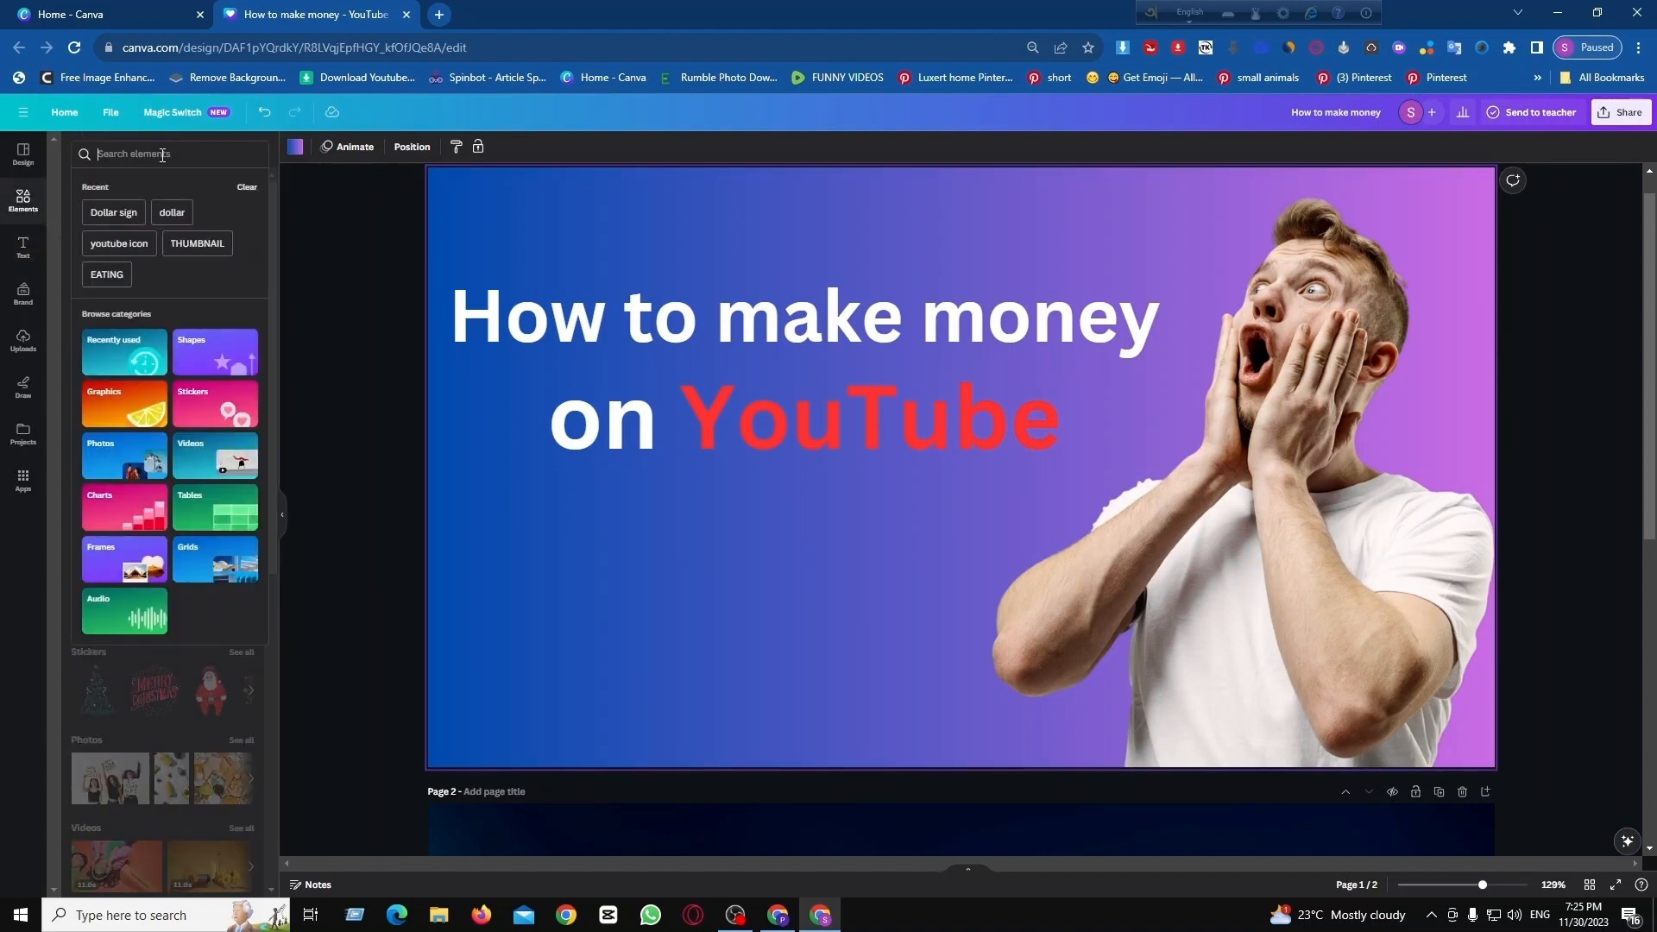
text(Yu)
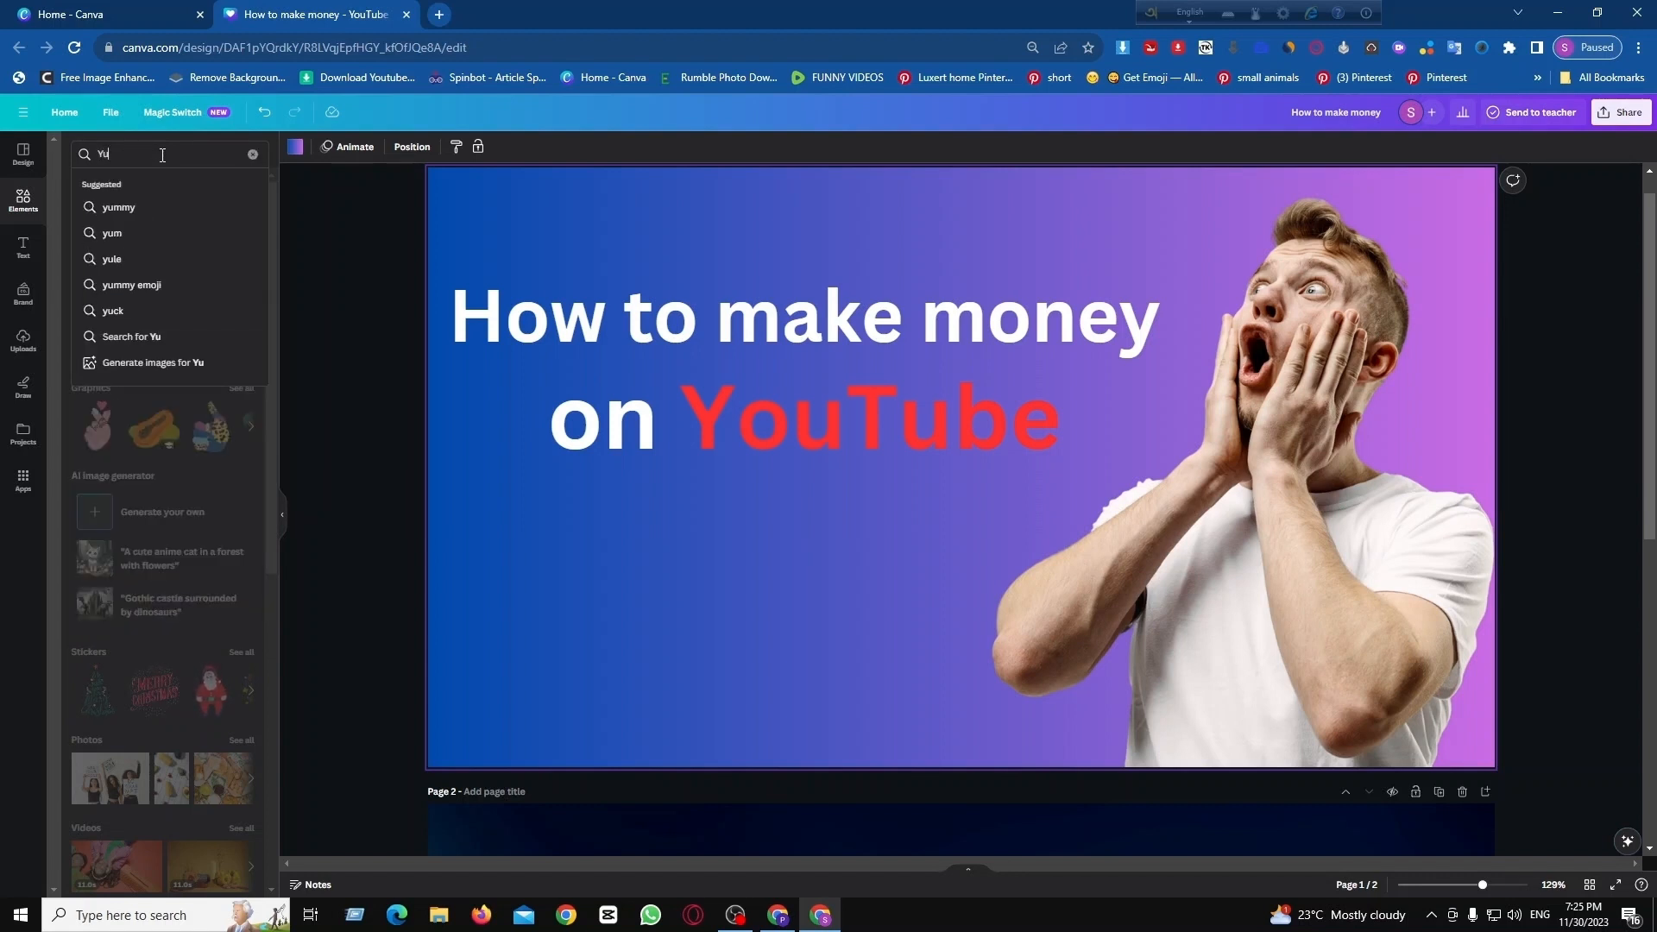
key(BackSpace)
text(ou)
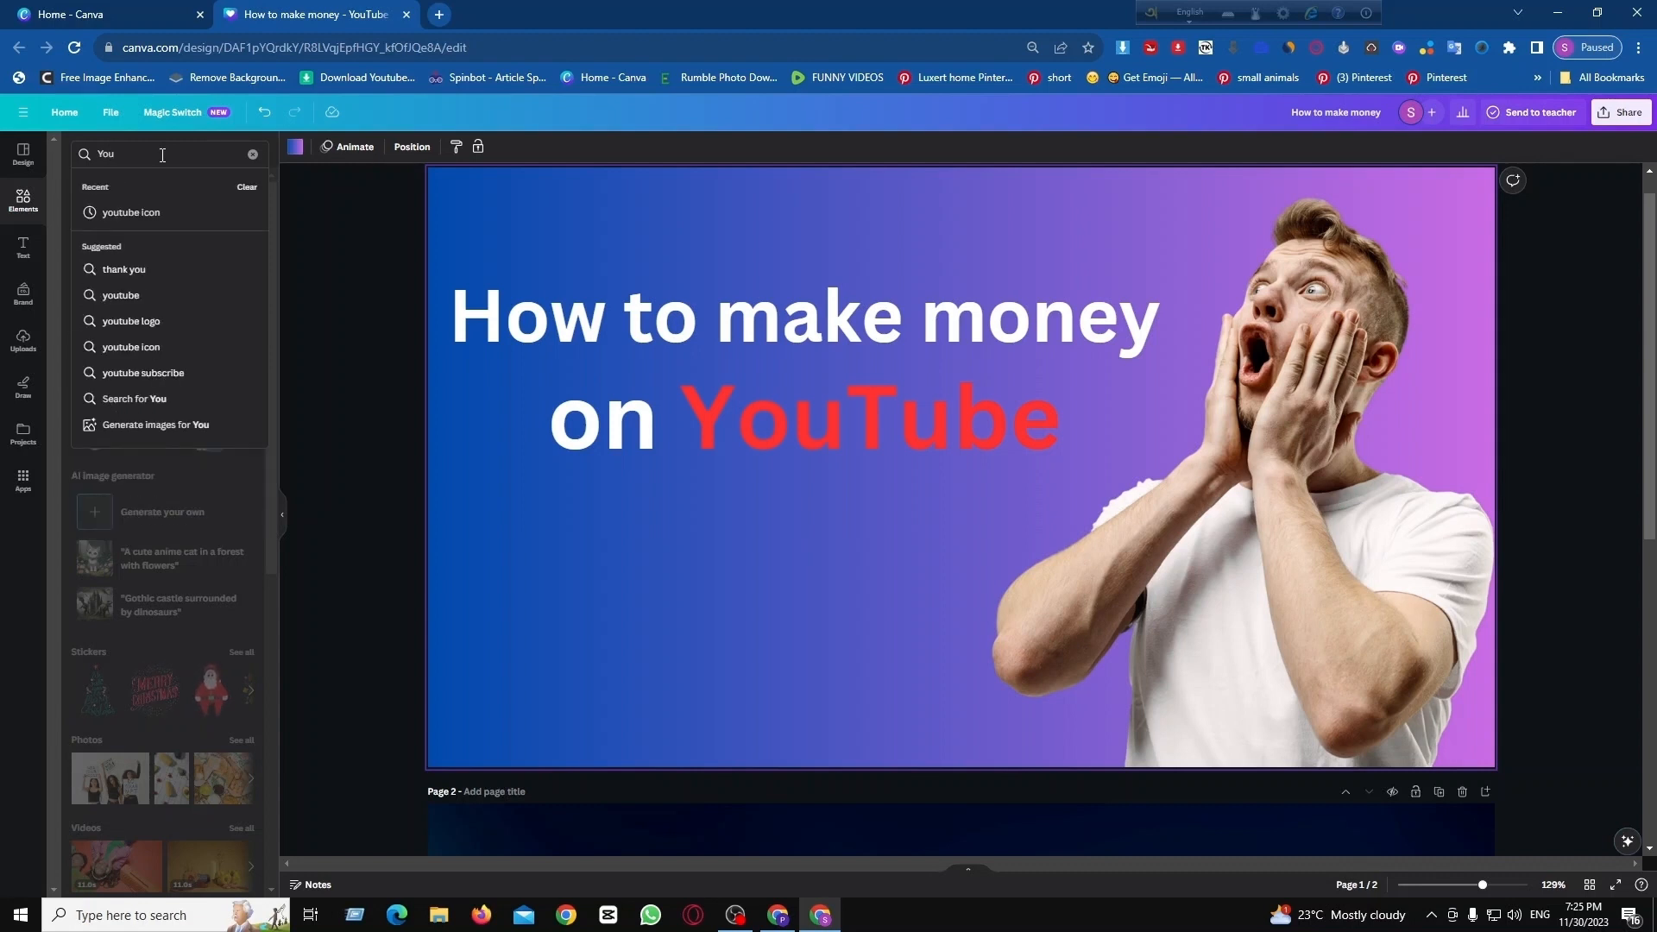
click(144, 213)
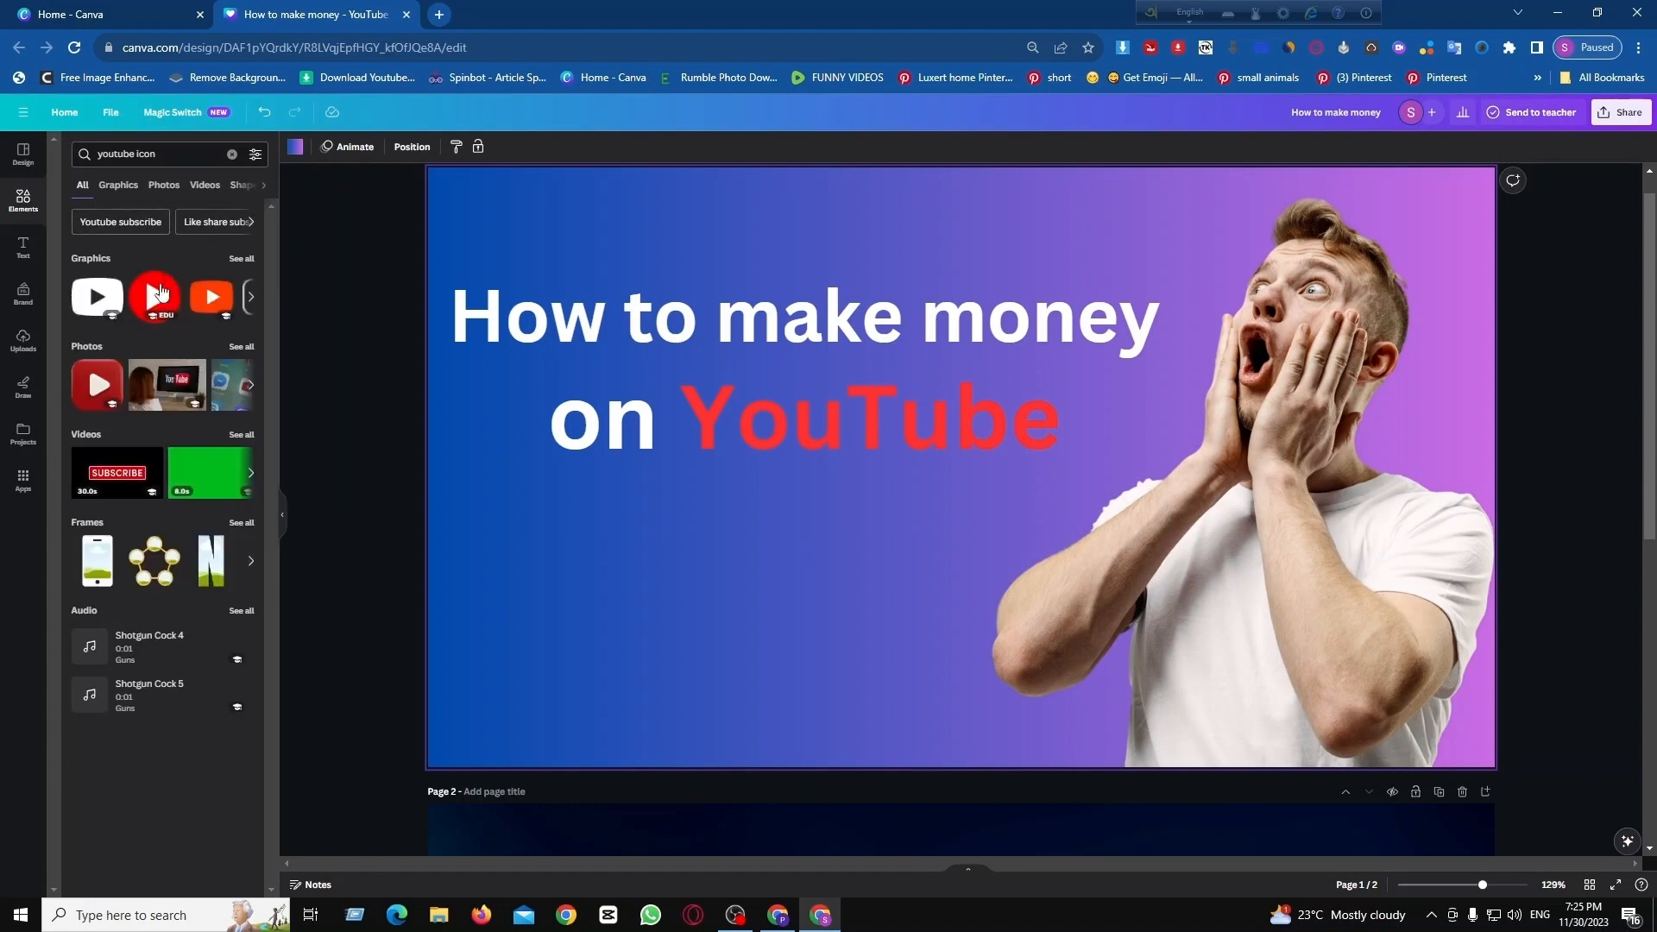
click(199, 304)
Place the YouTube icon in page 1's lower left corner and shrink it to a small badge
drag(1003, 509, 609, 707)
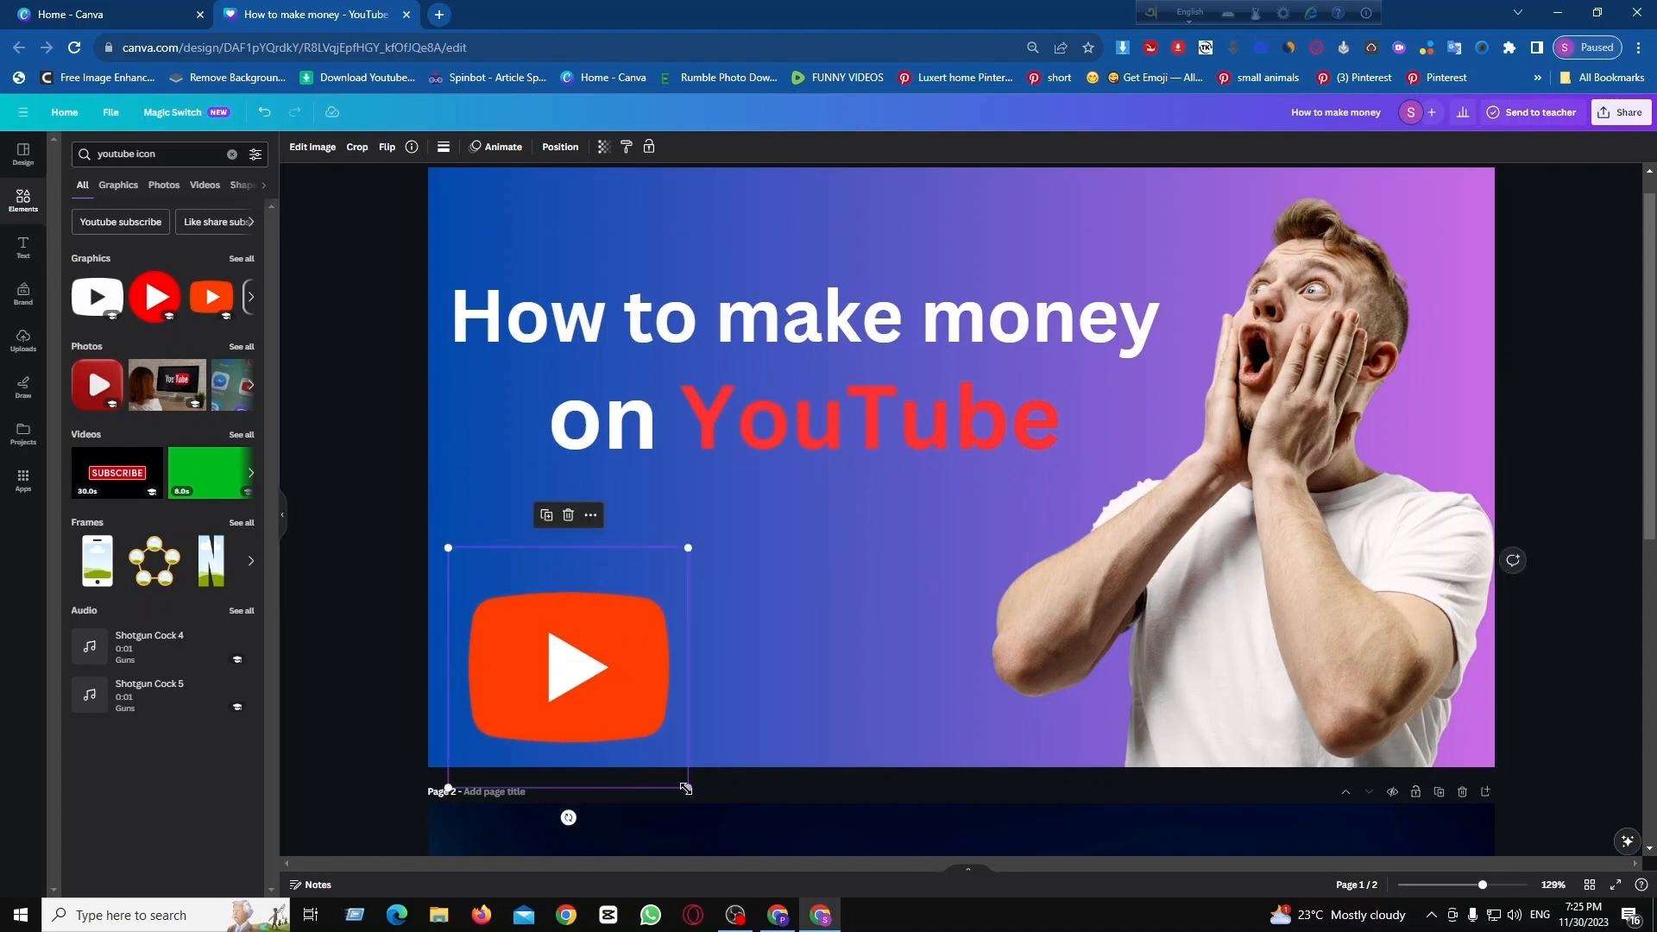
drag(677, 781, 555, 693)
drag(606, 743, 562, 706)
click(584, 595)
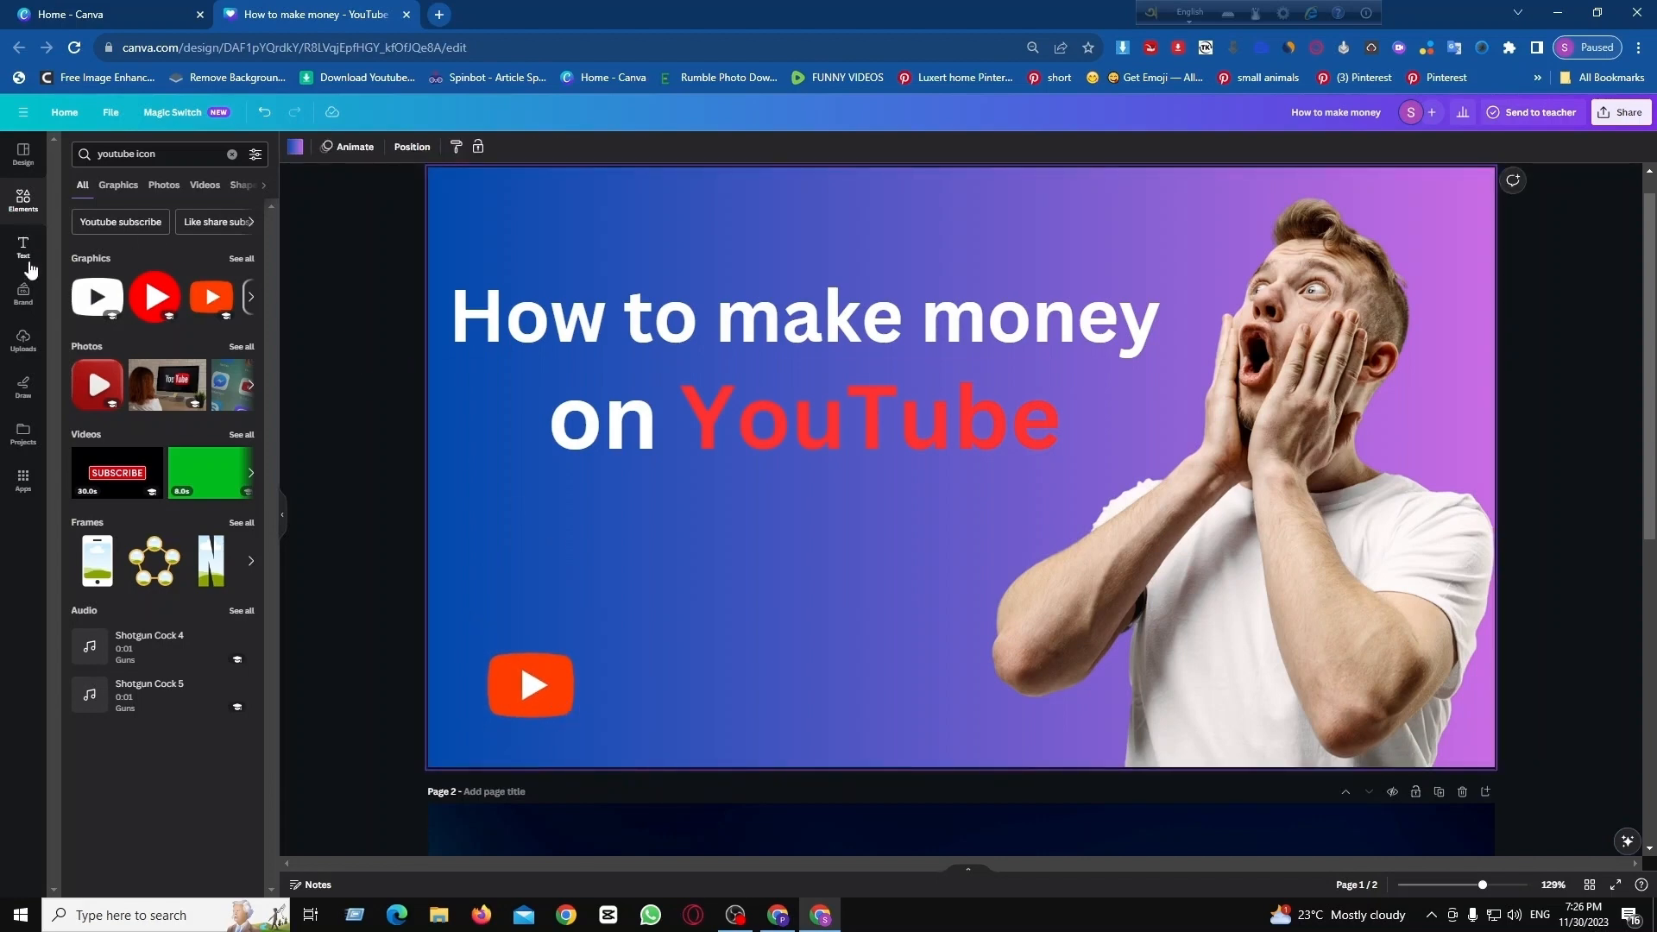
Add a new heading to page 1 with text starting "Partner"
click(25, 257)
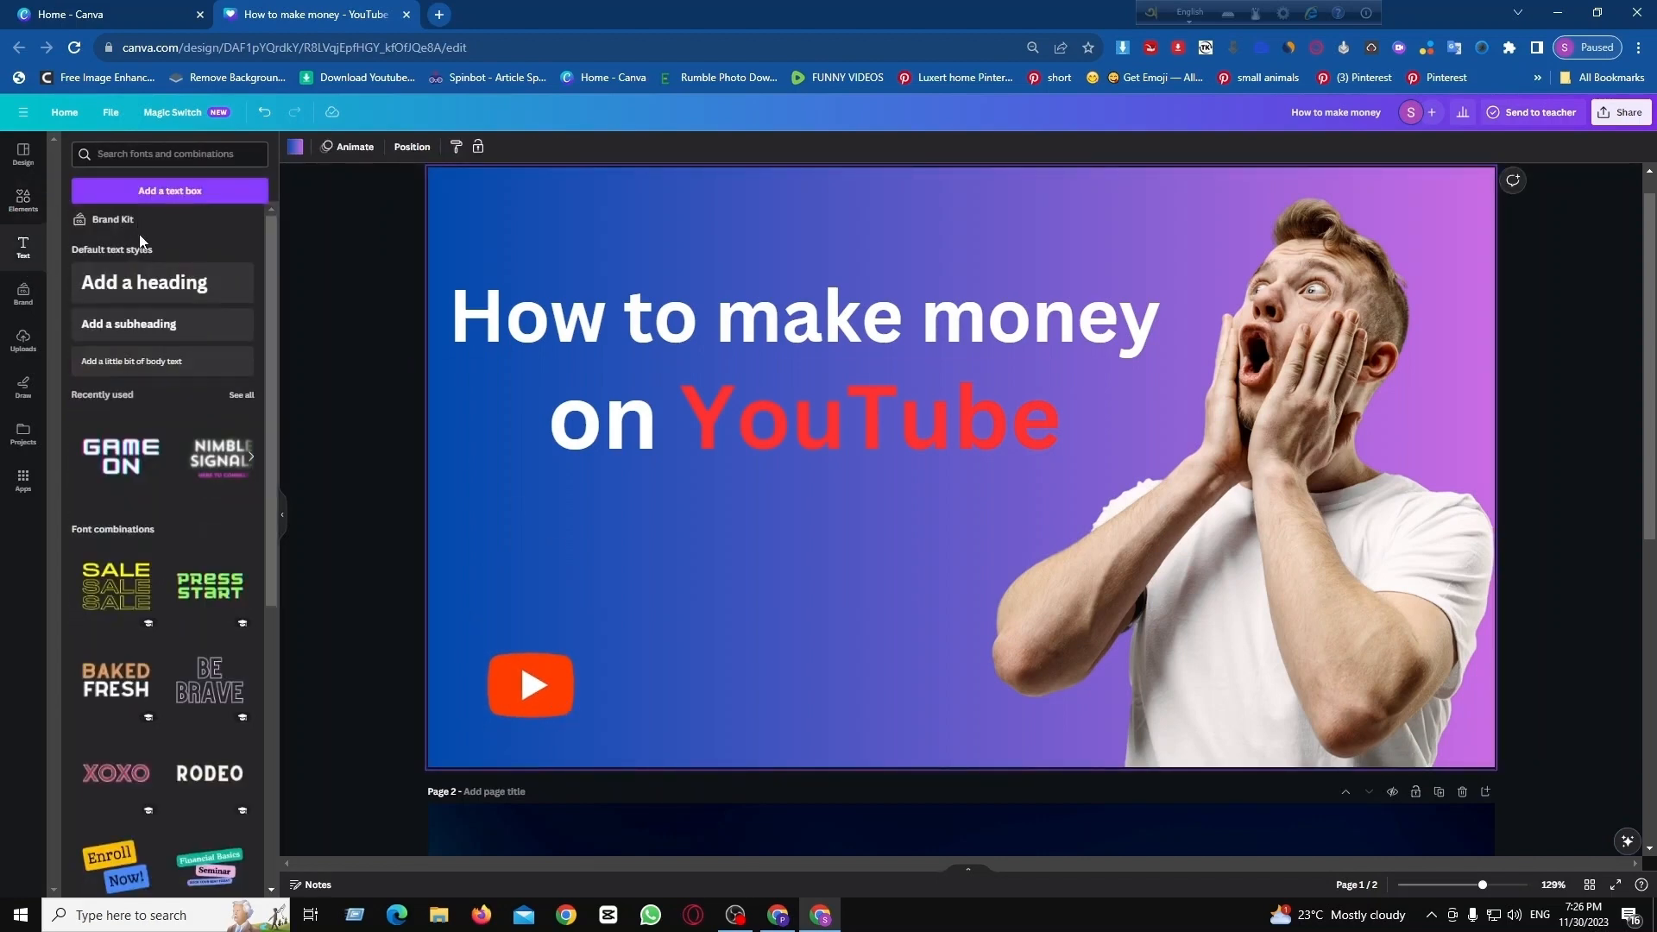
click(150, 280)
key(BackSpace)
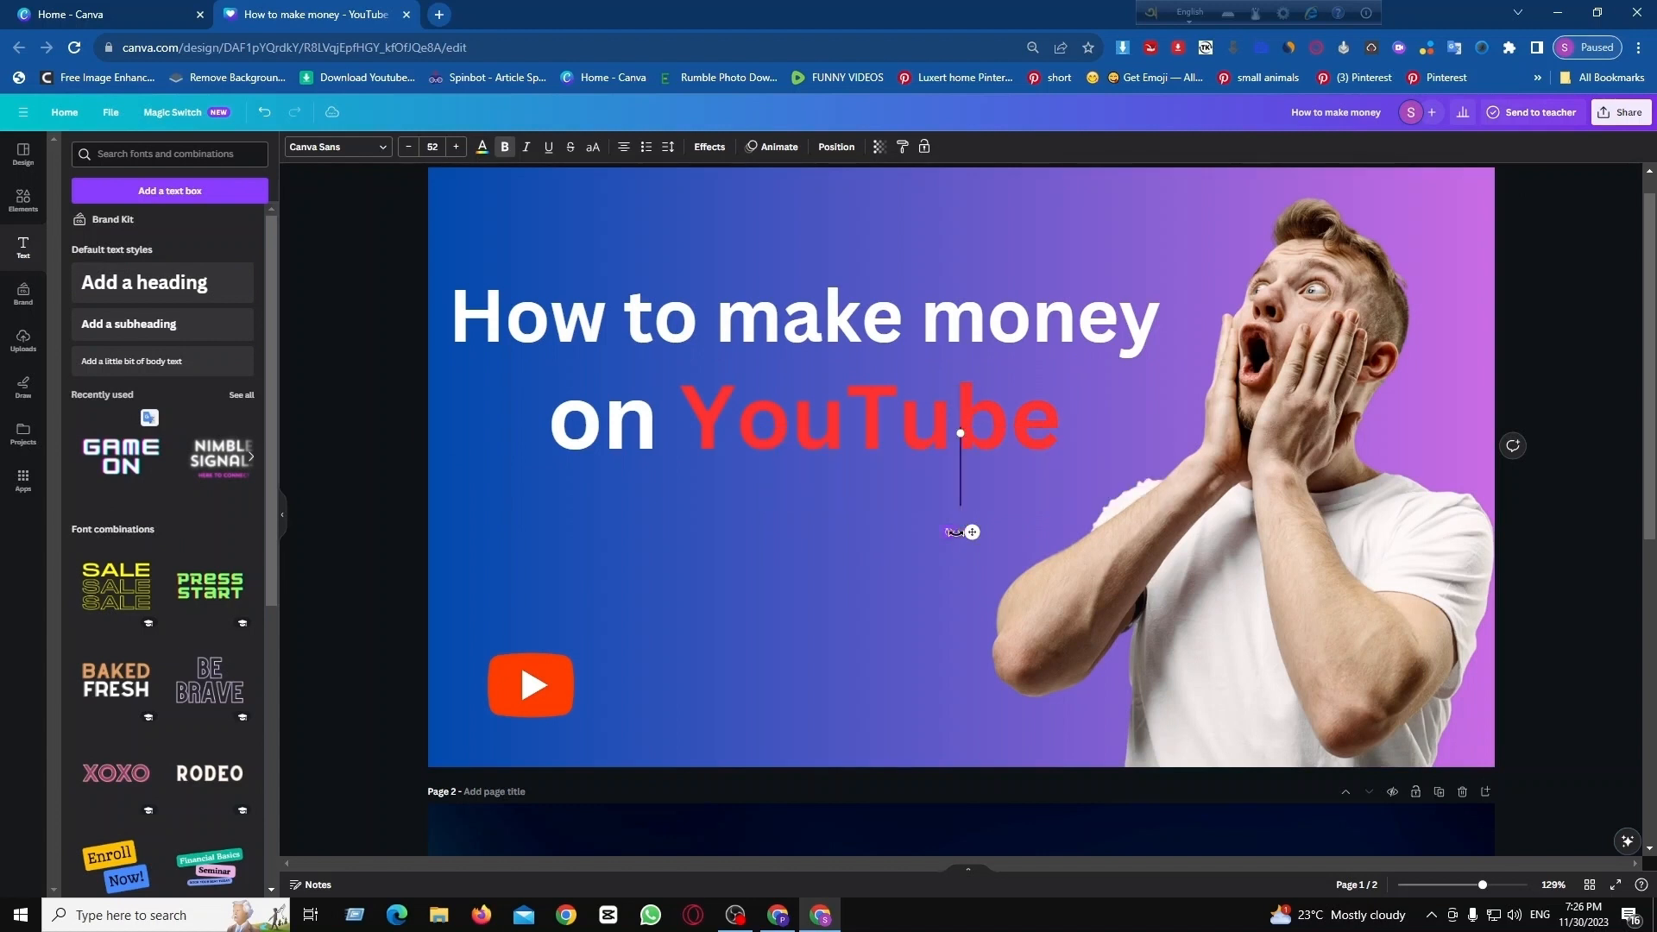
text(Part)
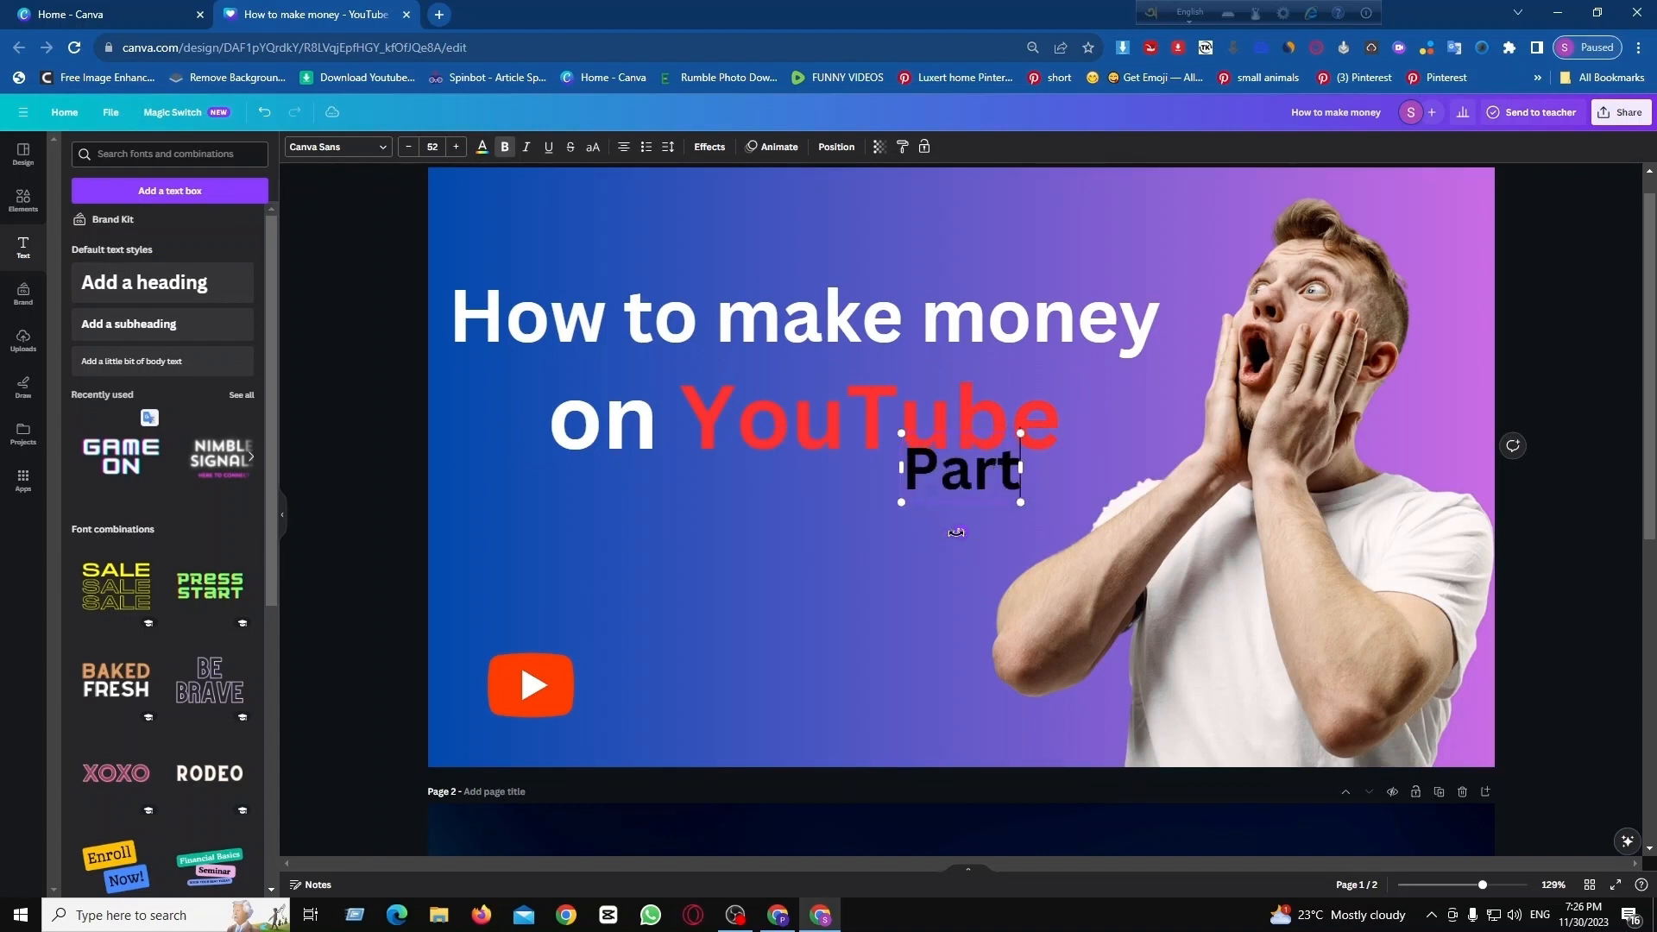
text(ner)
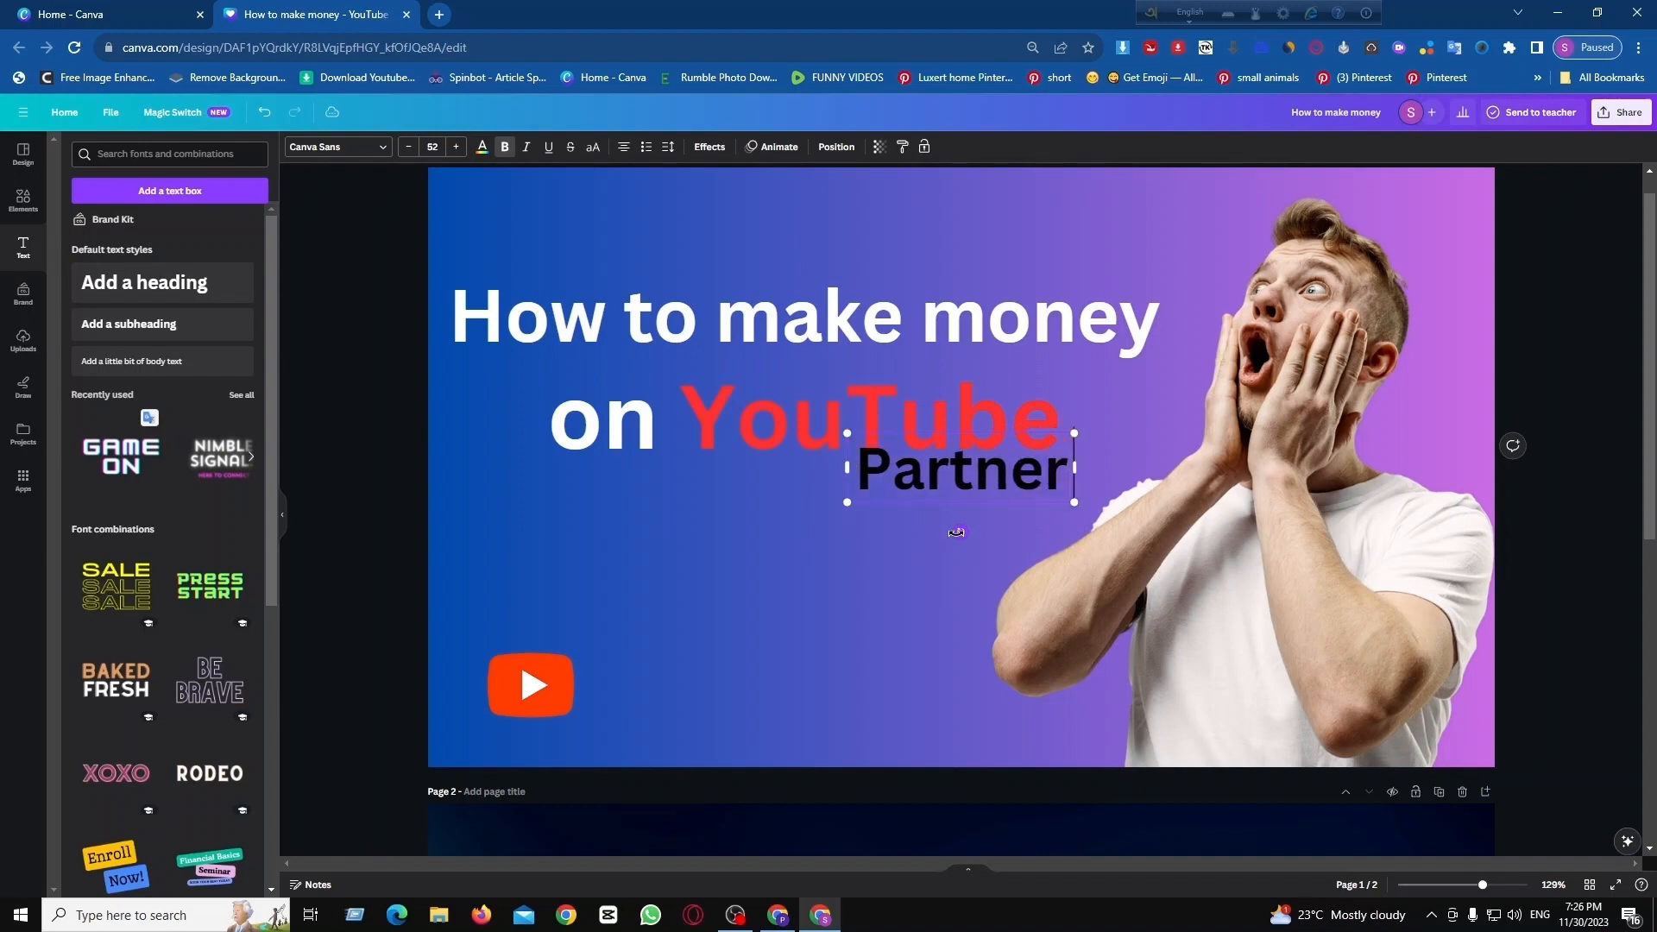